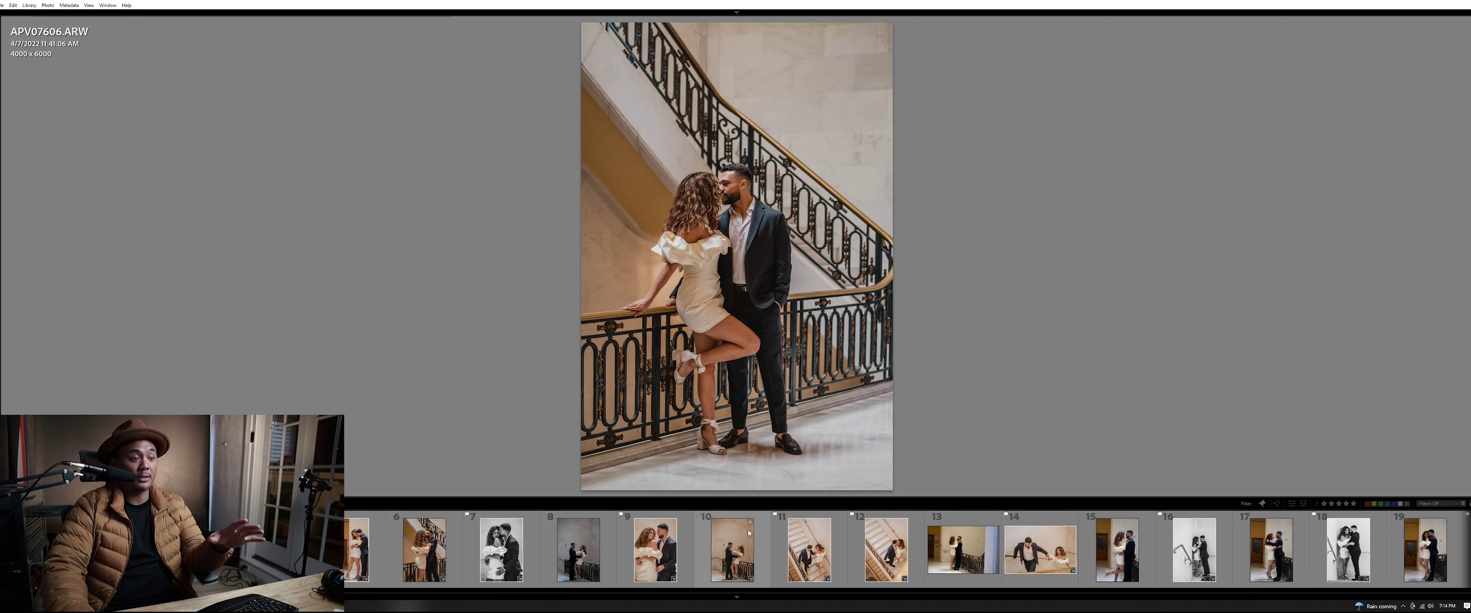
Filter the filmstrip to Flagged photos and step forward through the selection to the black-and-white portrait APV07659
{"action": "left_click", "coordinate": [1436, 504]}
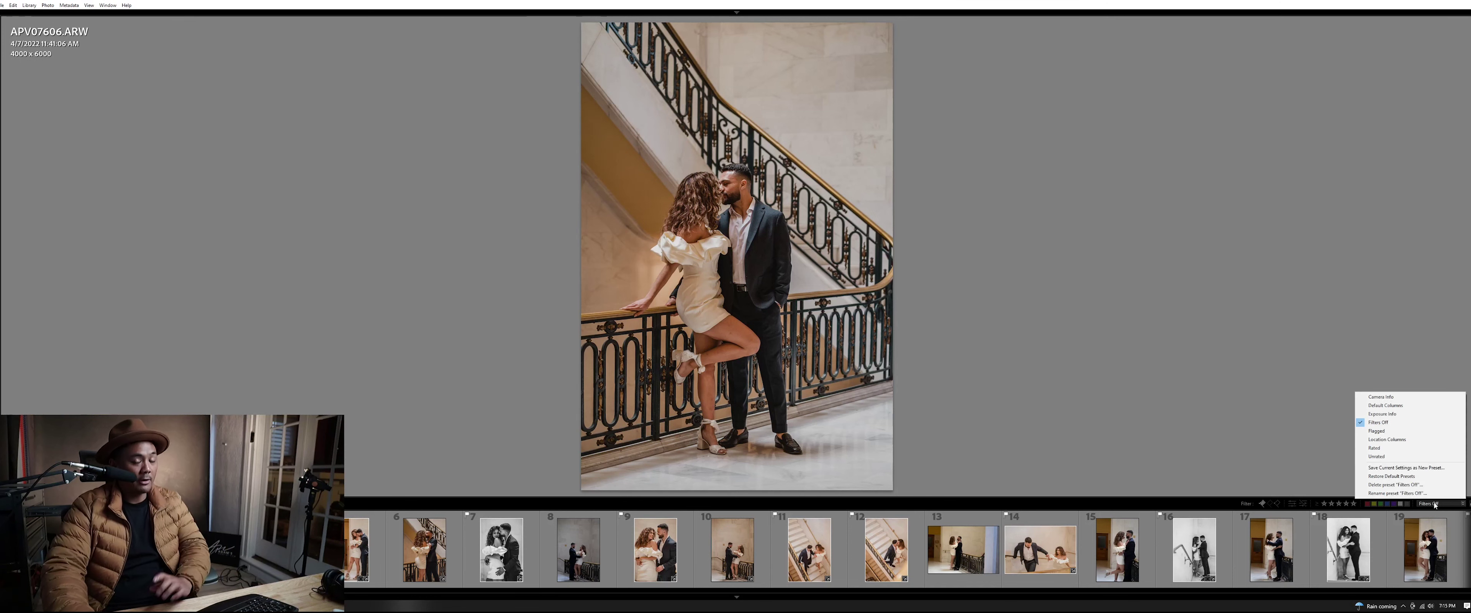
{"action": "left_click", "coordinate": [1394, 431]}
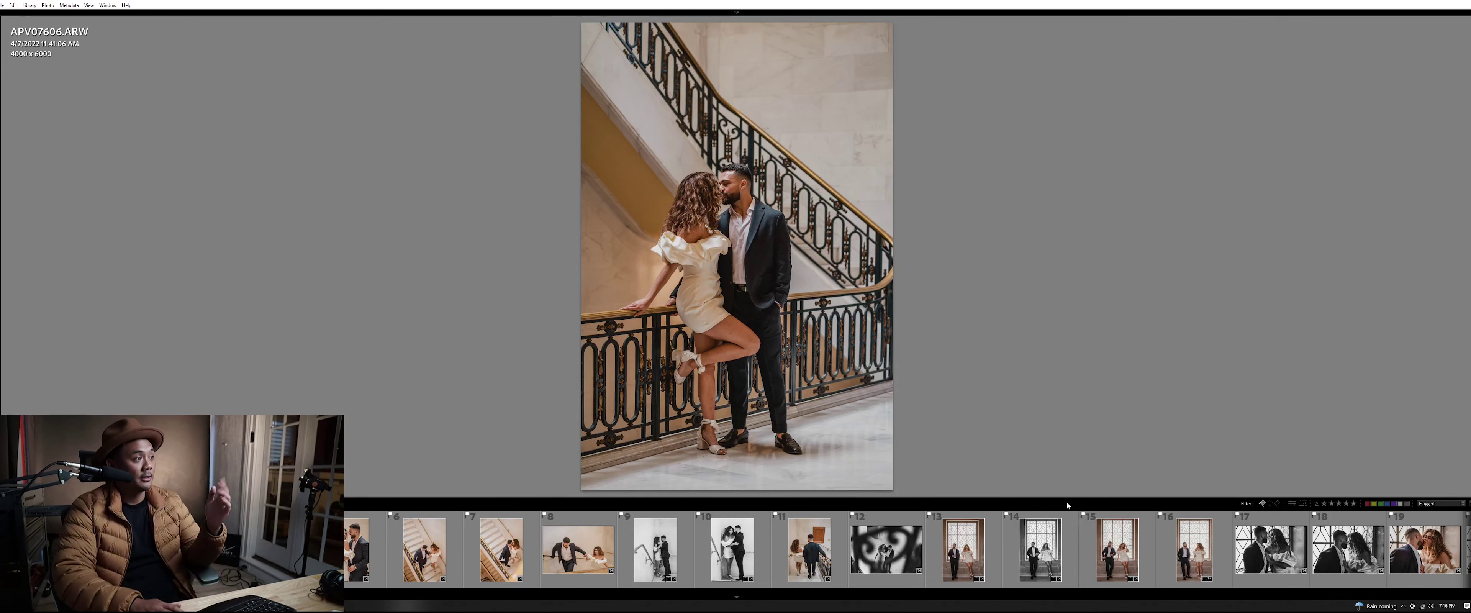
{"action": "key", "text": "Right"}
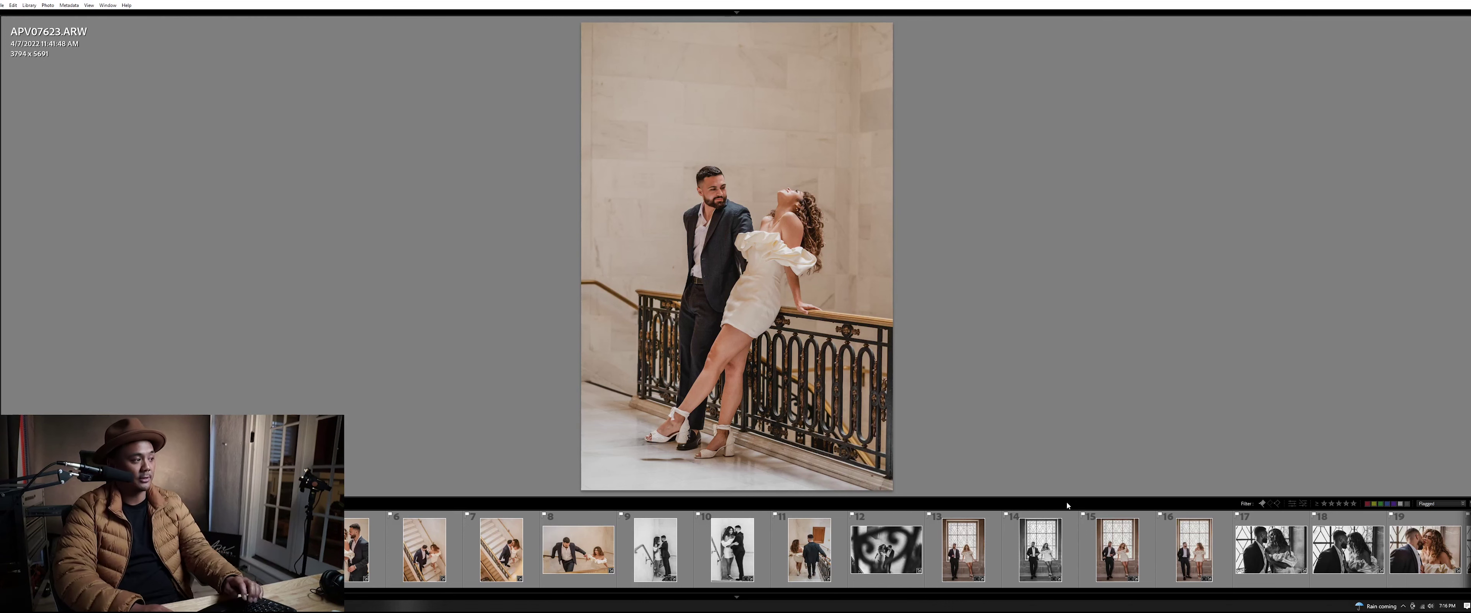
{"action": "key", "text": "Right"}
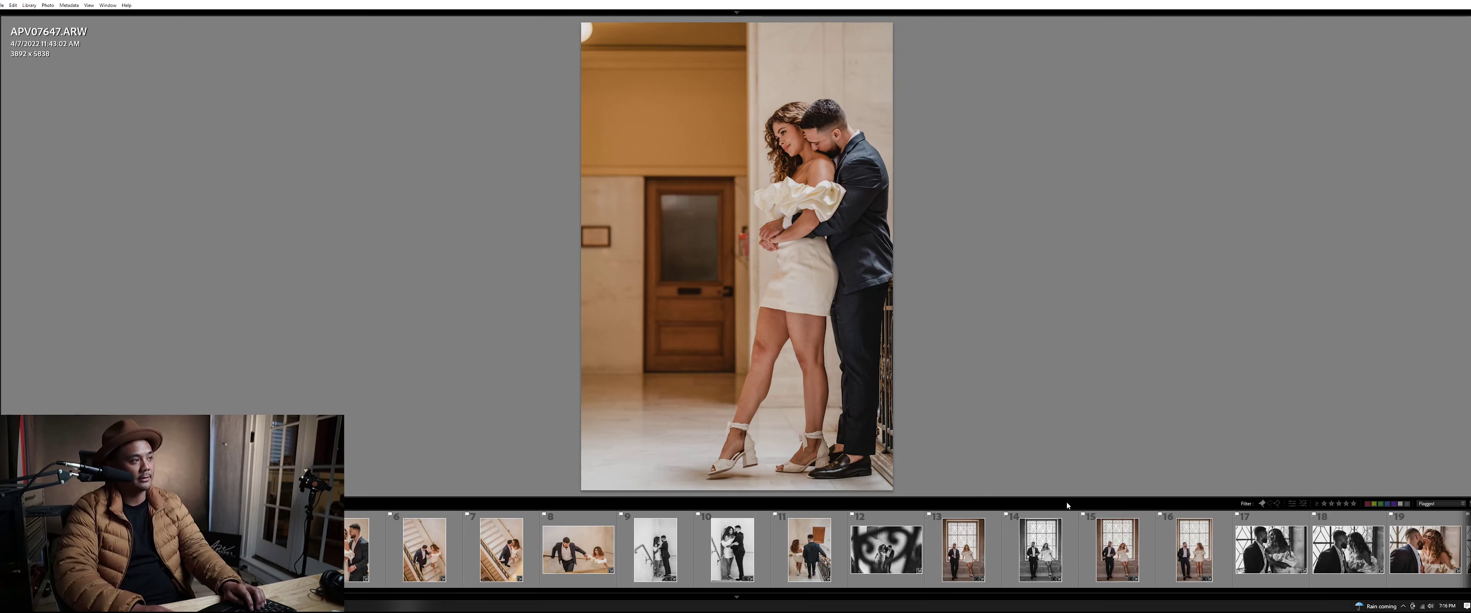
{"action": "key", "text": "Right"}
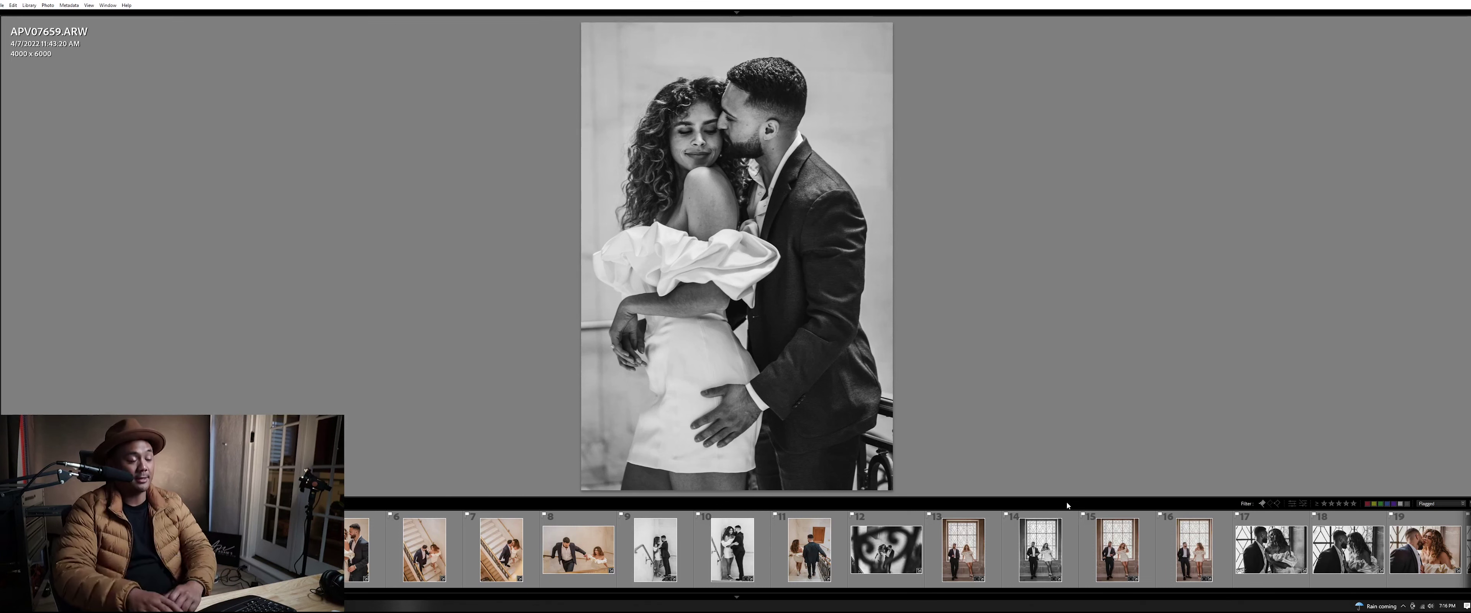
Compare the black-and-white portrait APV07659 with the neighbouring colour photos APV07647 and APV07661, ending on APV07661
{"action": "key", "text": "Left"}
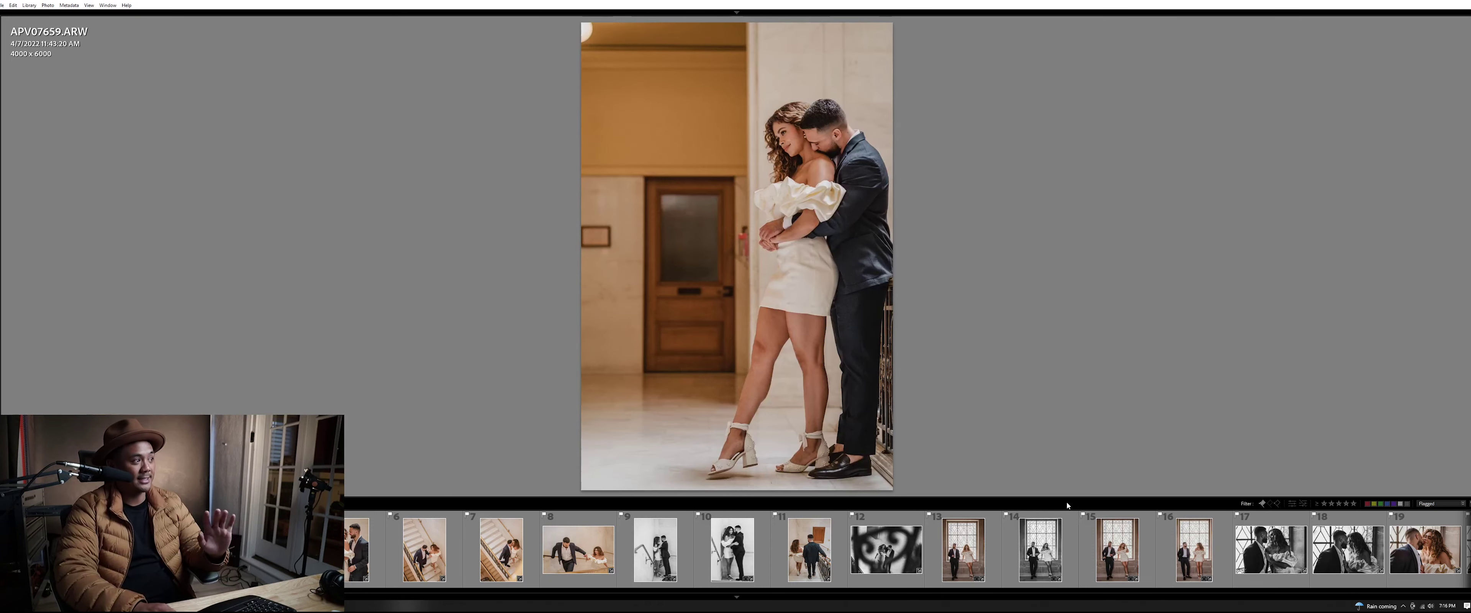
{"action": "key", "text": "Right"}
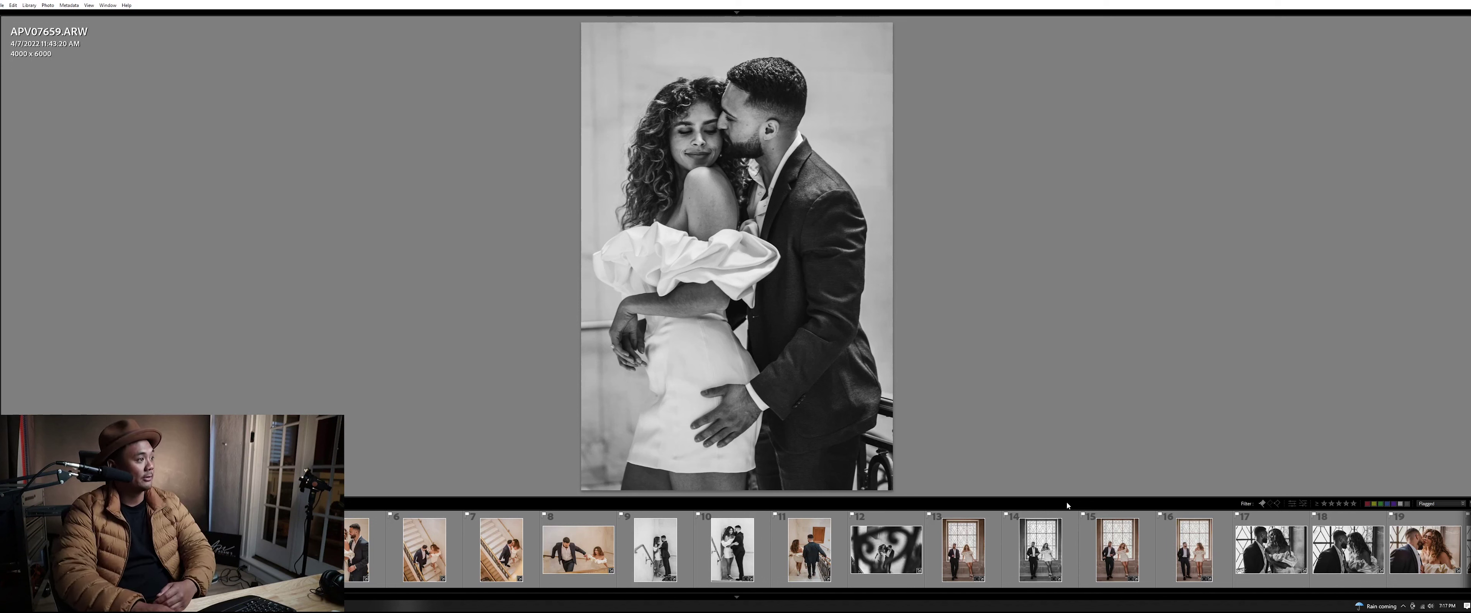
{"action": "key", "text": "Right"}
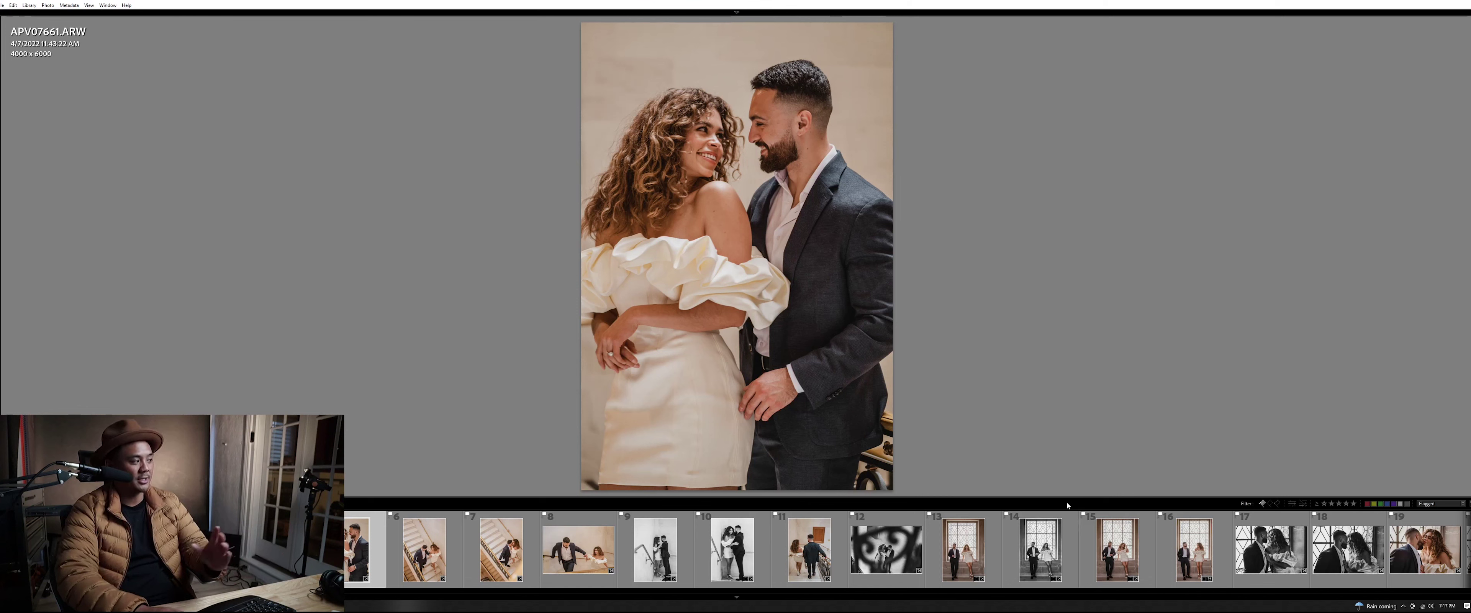
{"action": "key", "text": "Left"}
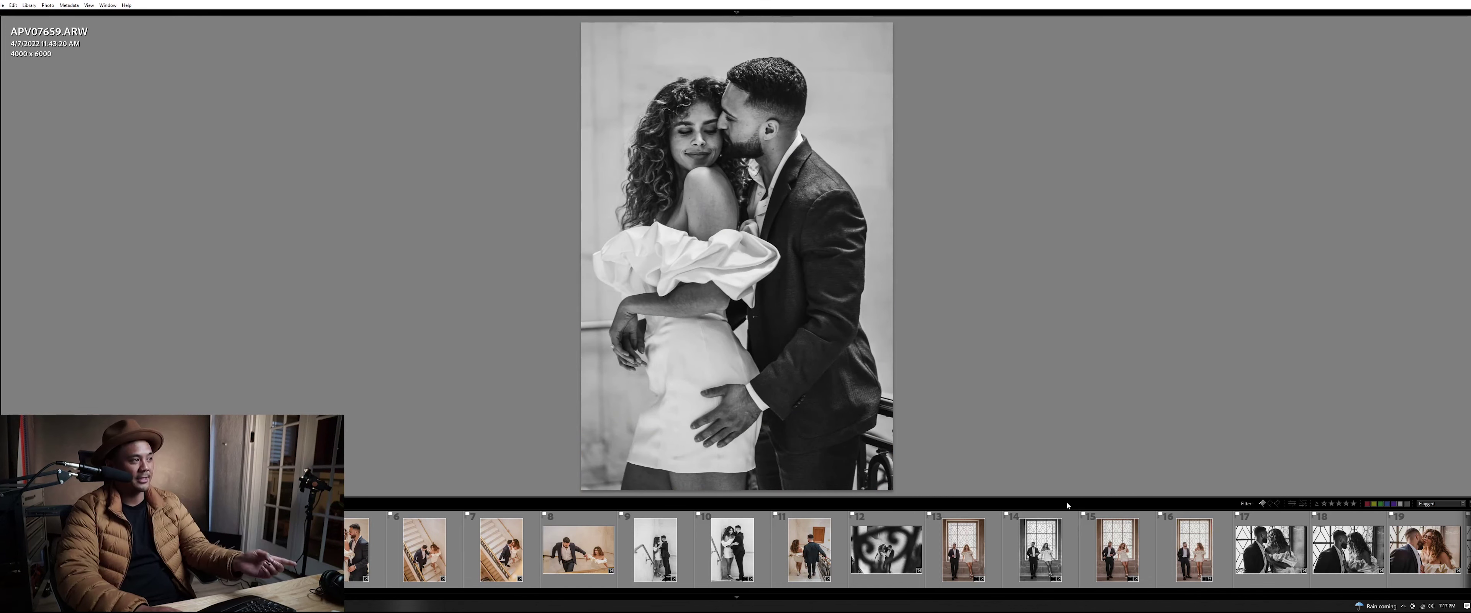
{"action": "key", "text": "Right"}
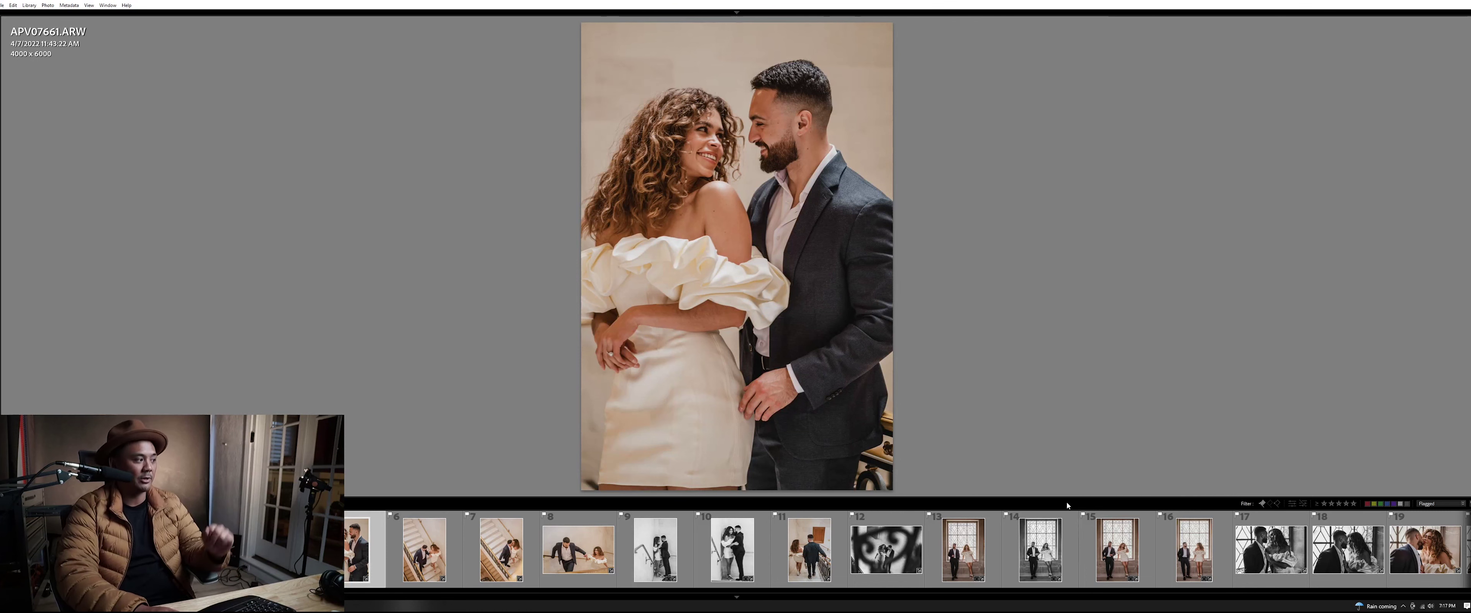
Review the flagged staircase photos one by one from APV01498 through the shot framed by ironwork, APV01576
{"action": "key", "text": "Right"}
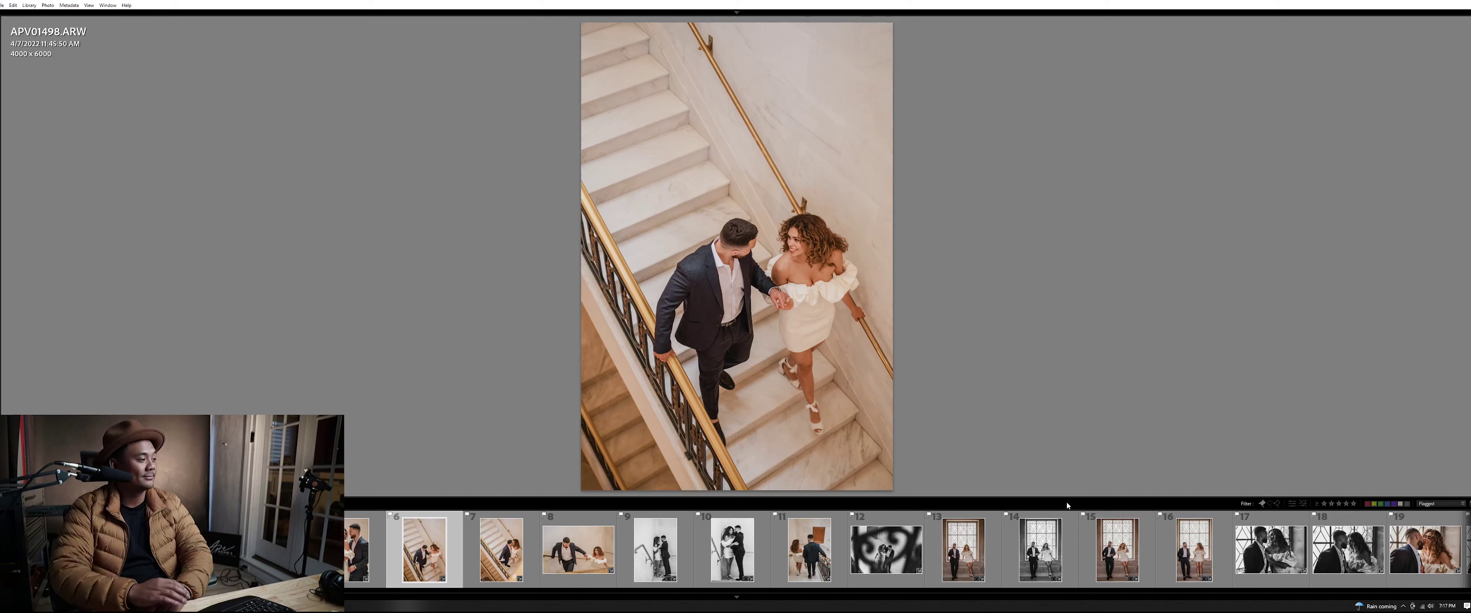
{"action": "key", "text": "Right"}
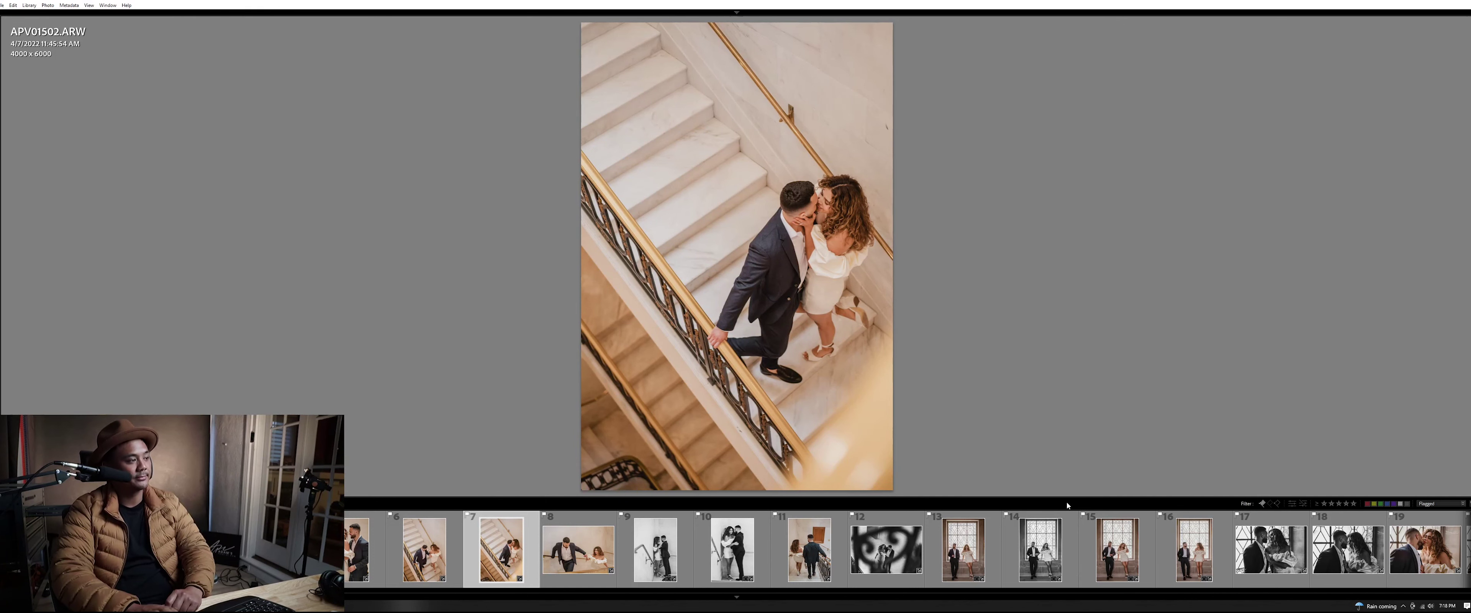
{"action": "key", "text": "Right"}
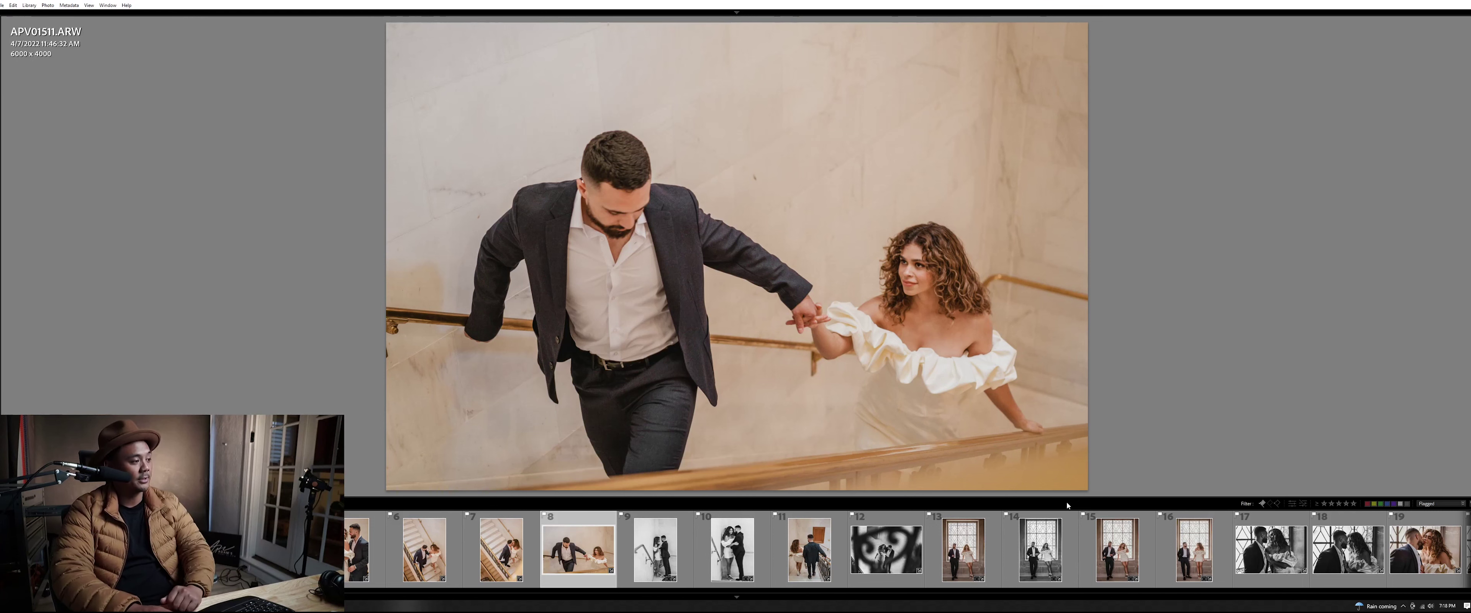
{"action": "key", "text": "Right"}
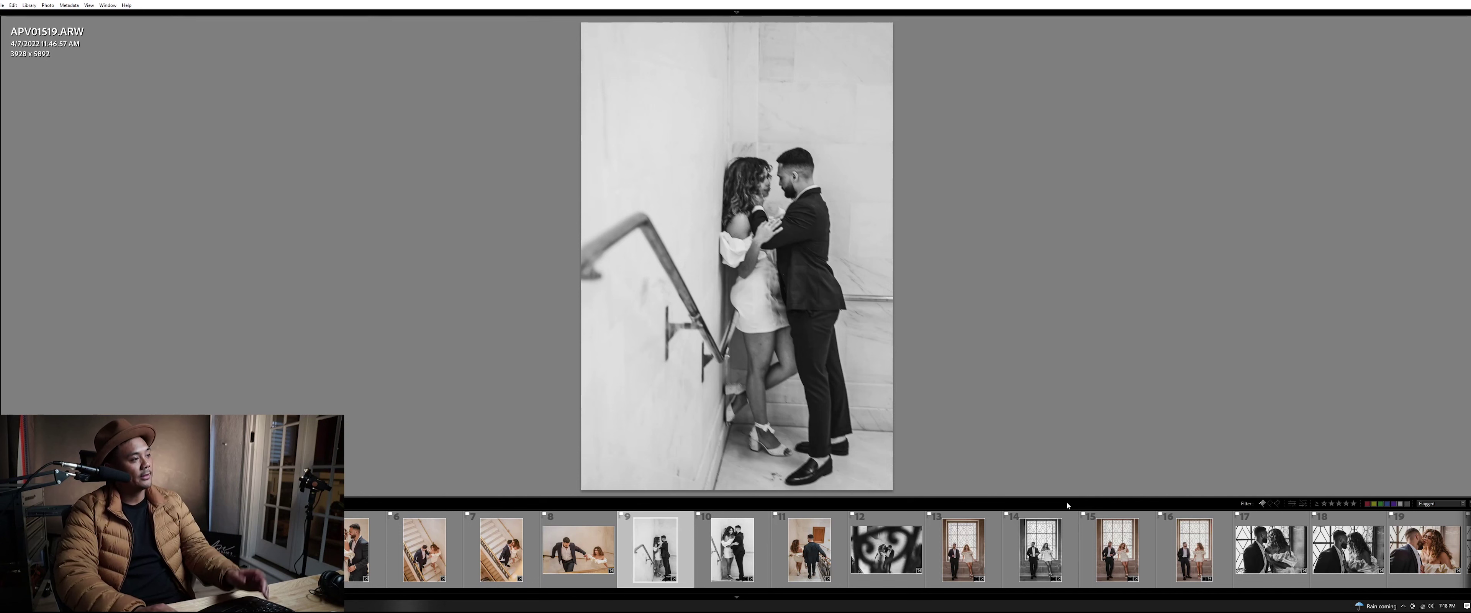
{"action": "key", "text": "Right"}
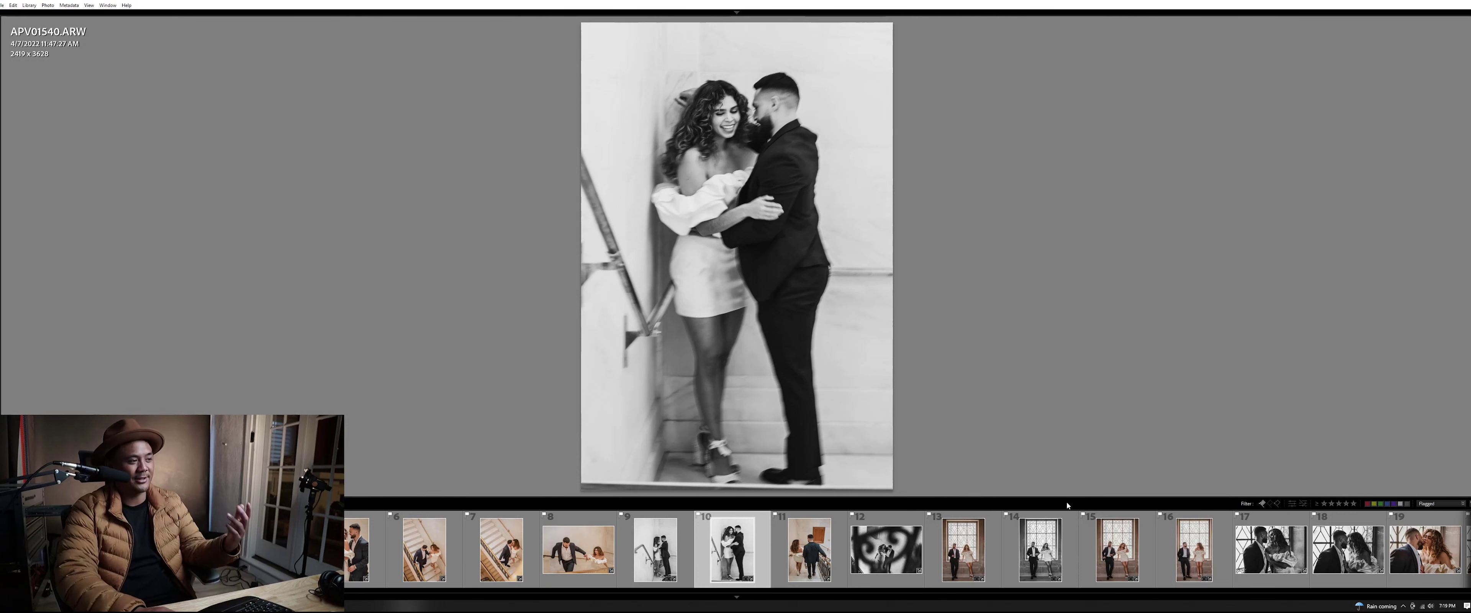
{"action": "key", "text": "Right"}
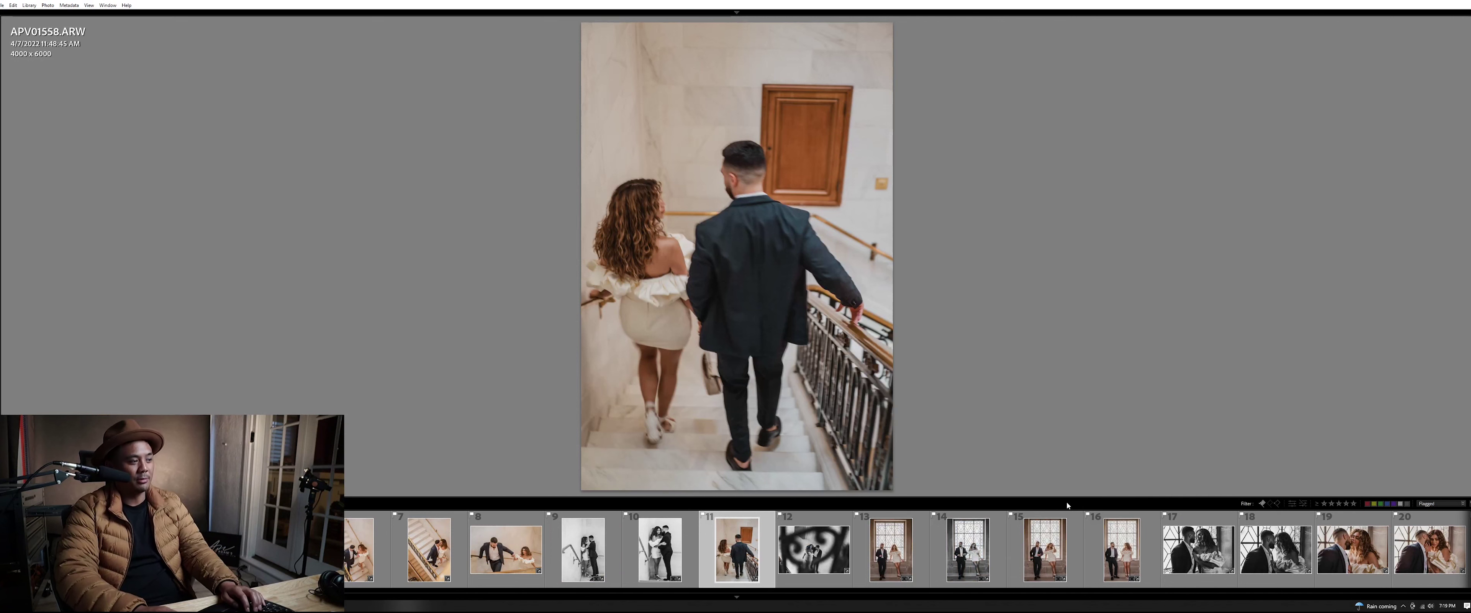
{"action": "key", "text": "Right"}
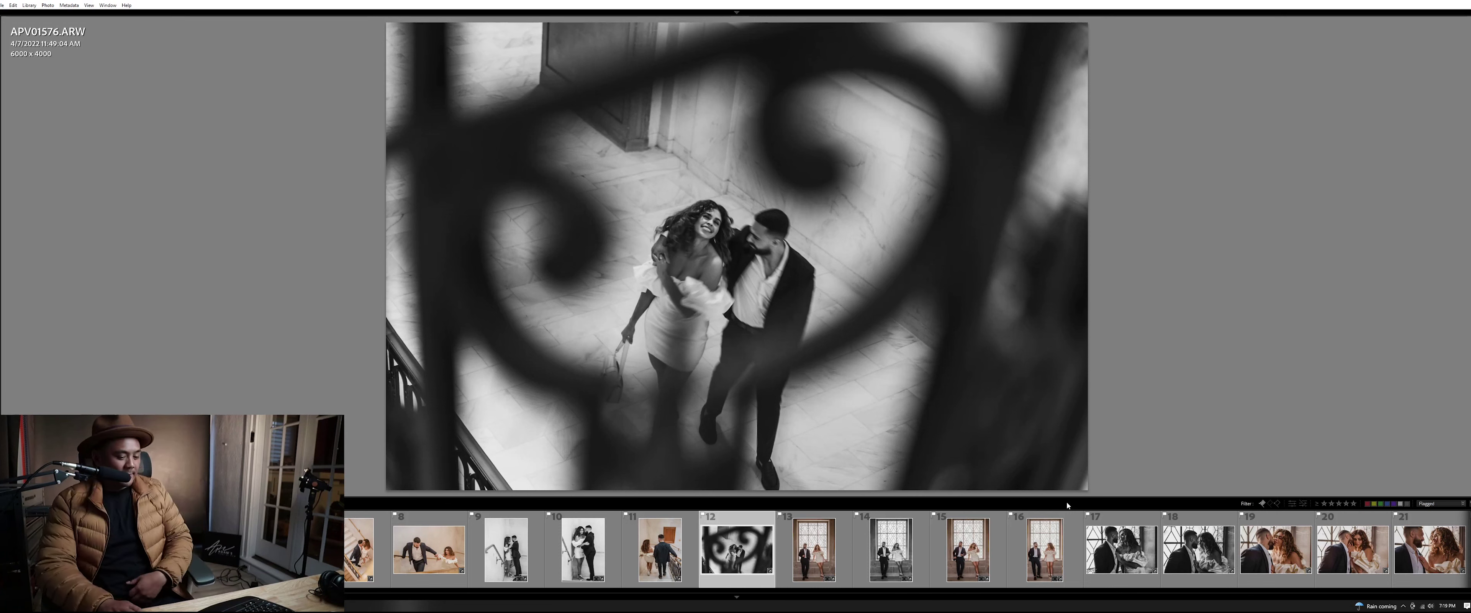
Review the window portraits from the full-length shot APV01582 through the colour close-up APV01596, skipping the fourth full-length shot
{"action": "key", "text": "Right"}
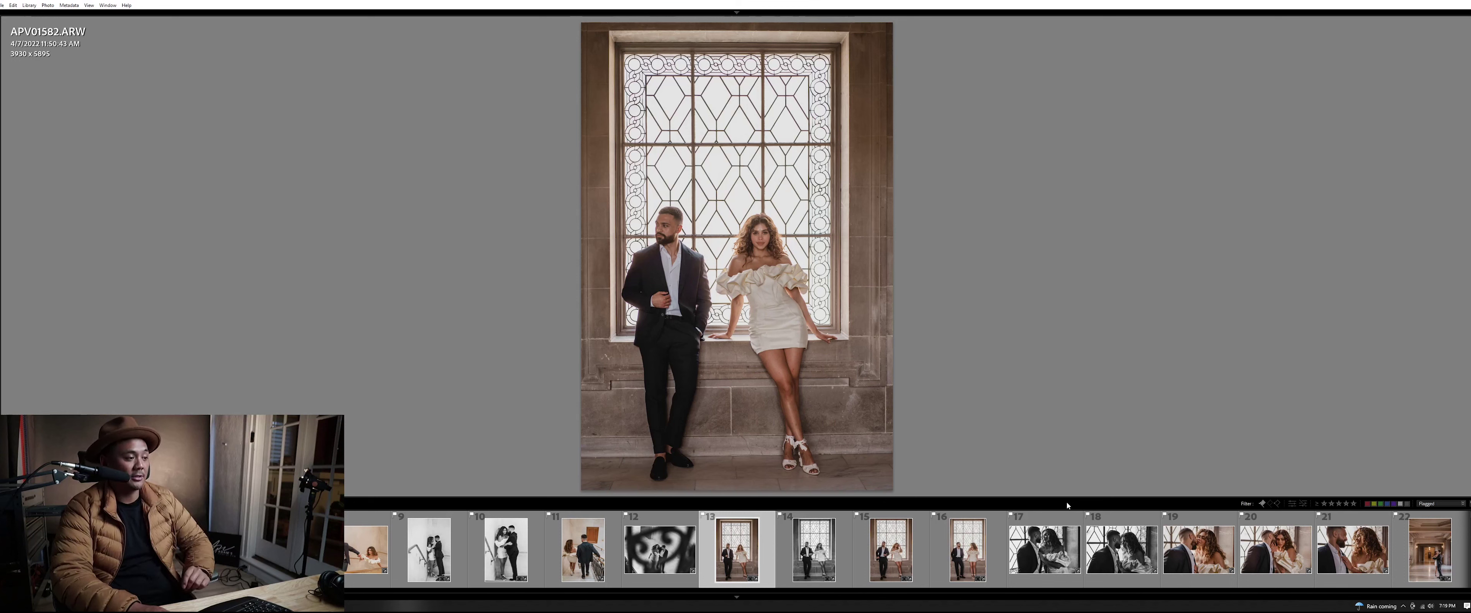
{"action": "key", "text": "Right"}
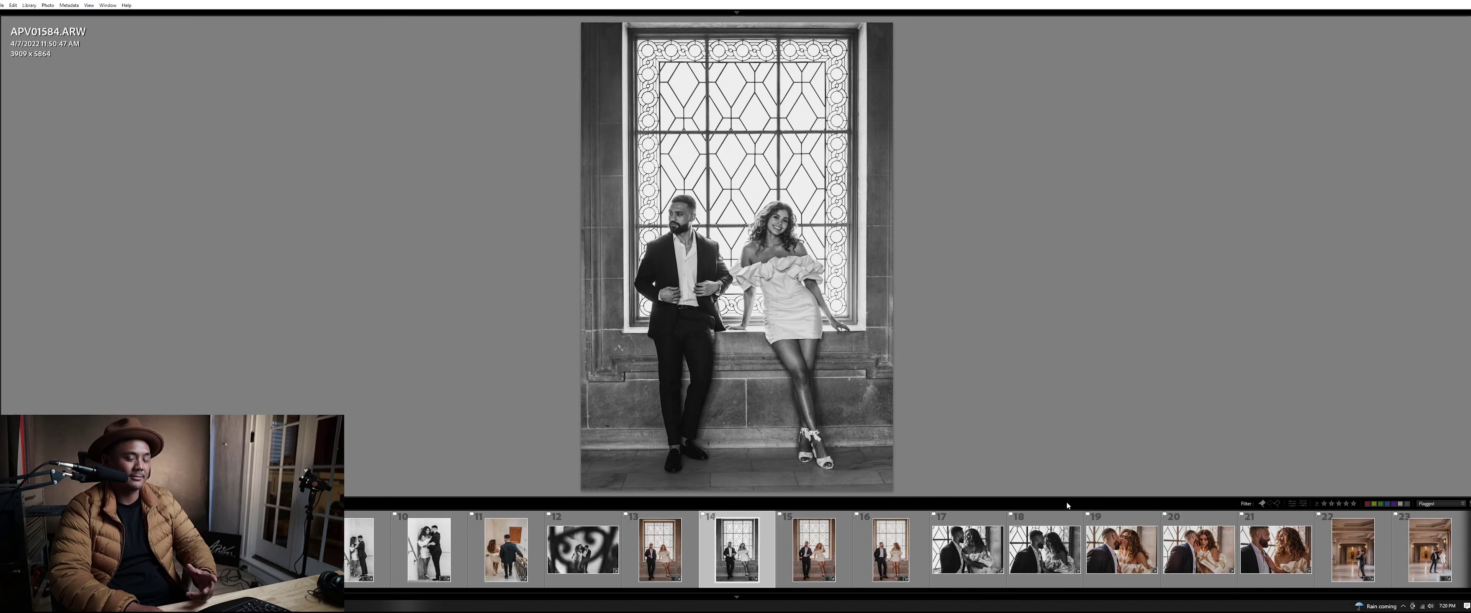
{"action": "key", "text": "Right"}
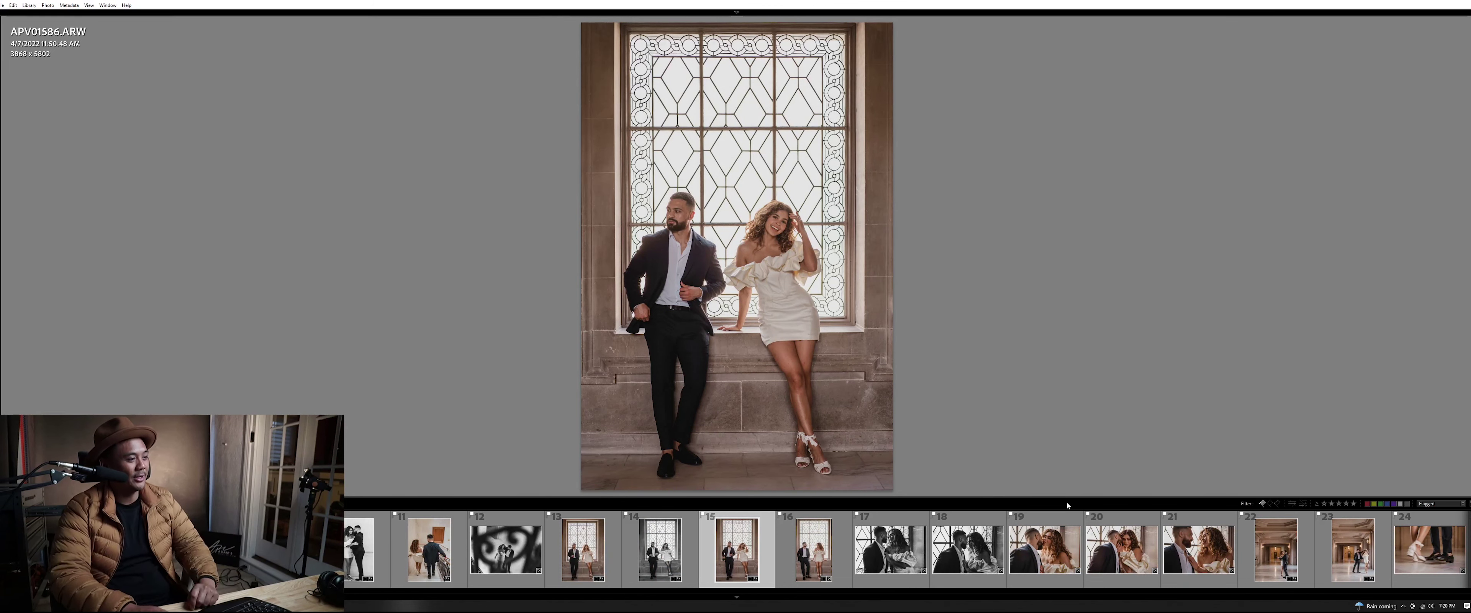
{"action": "left_click", "coordinate": [910, 553]}
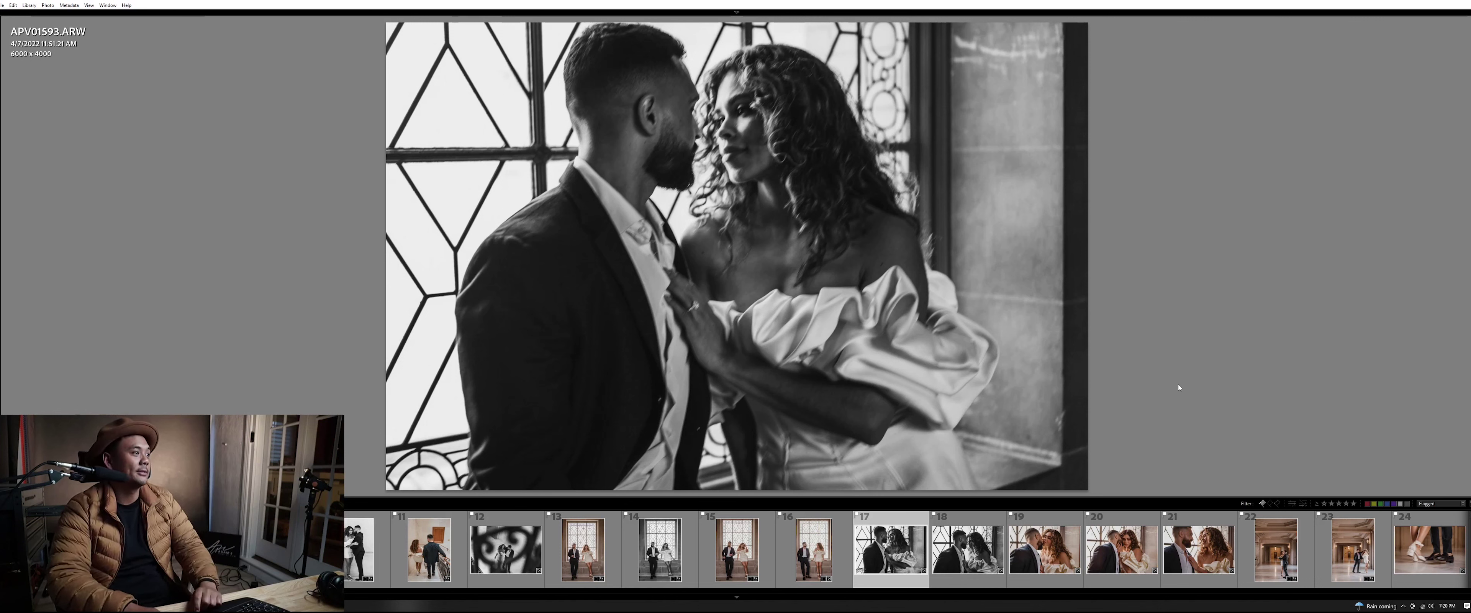
{"action": "key", "text": "Right"}
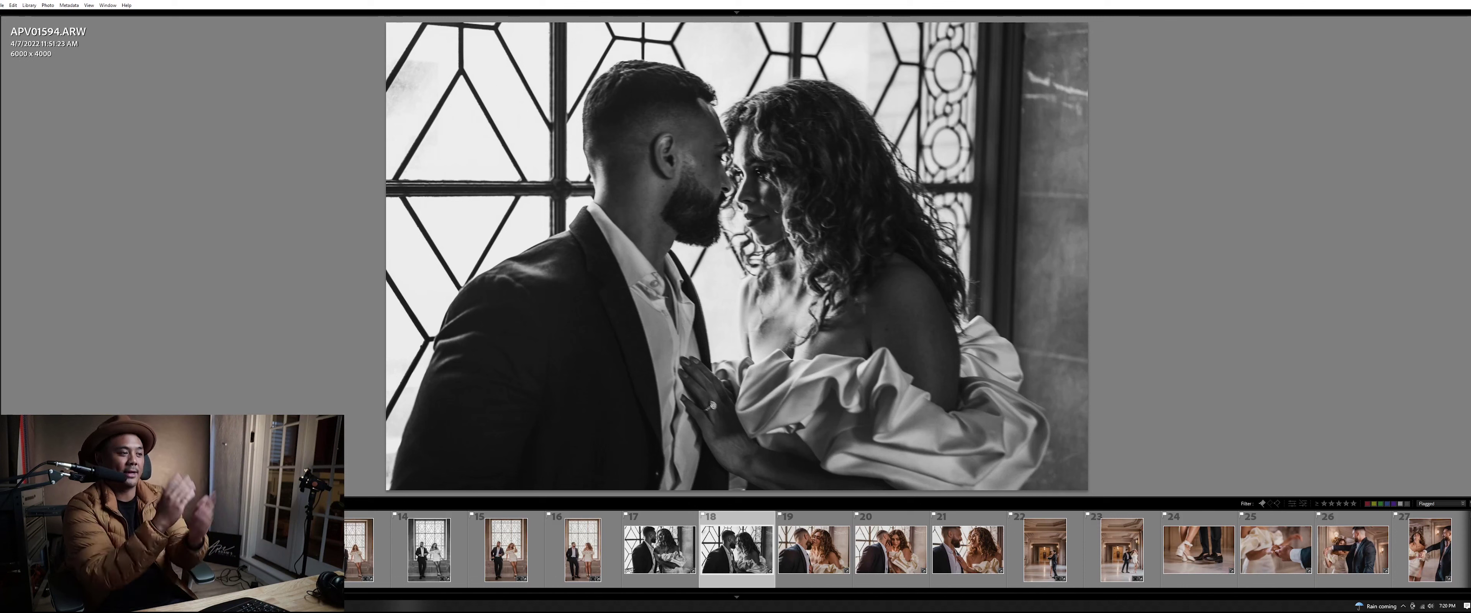
{"action": "key", "text": "Right"}
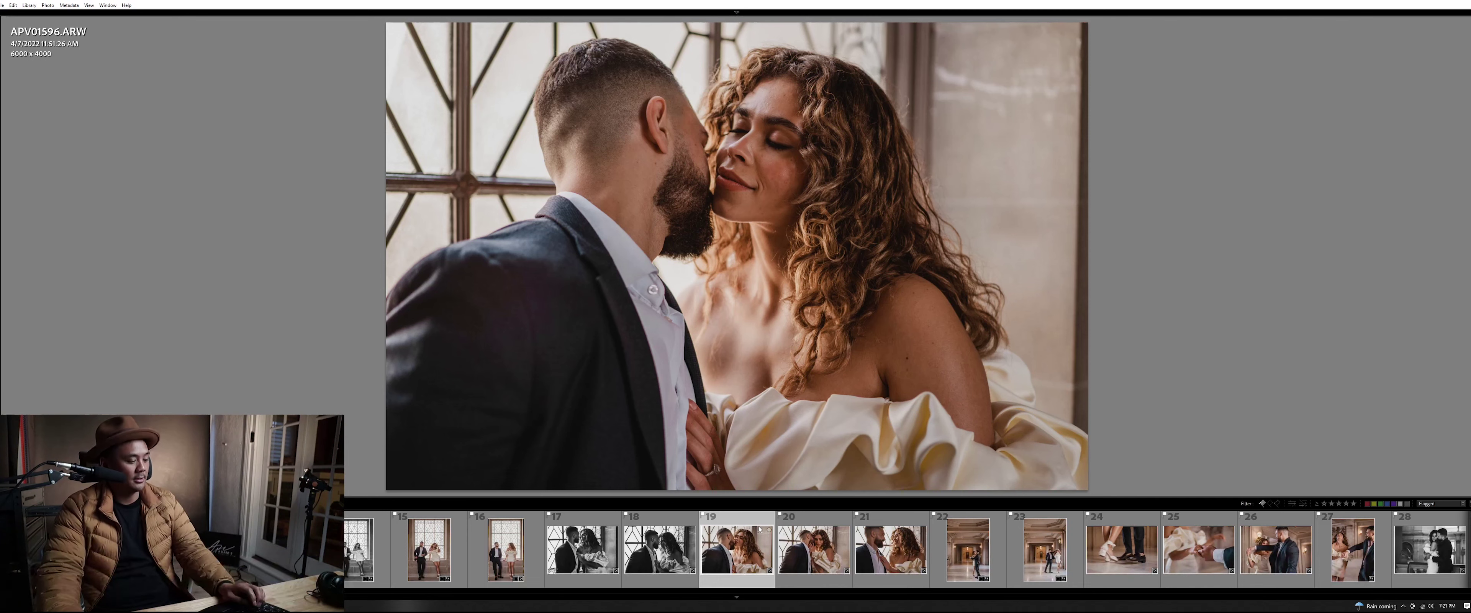
Open APV01596 in Develop and compare its before and after versions side by side, returning to the single view
{"action": "key", "text": "d"}
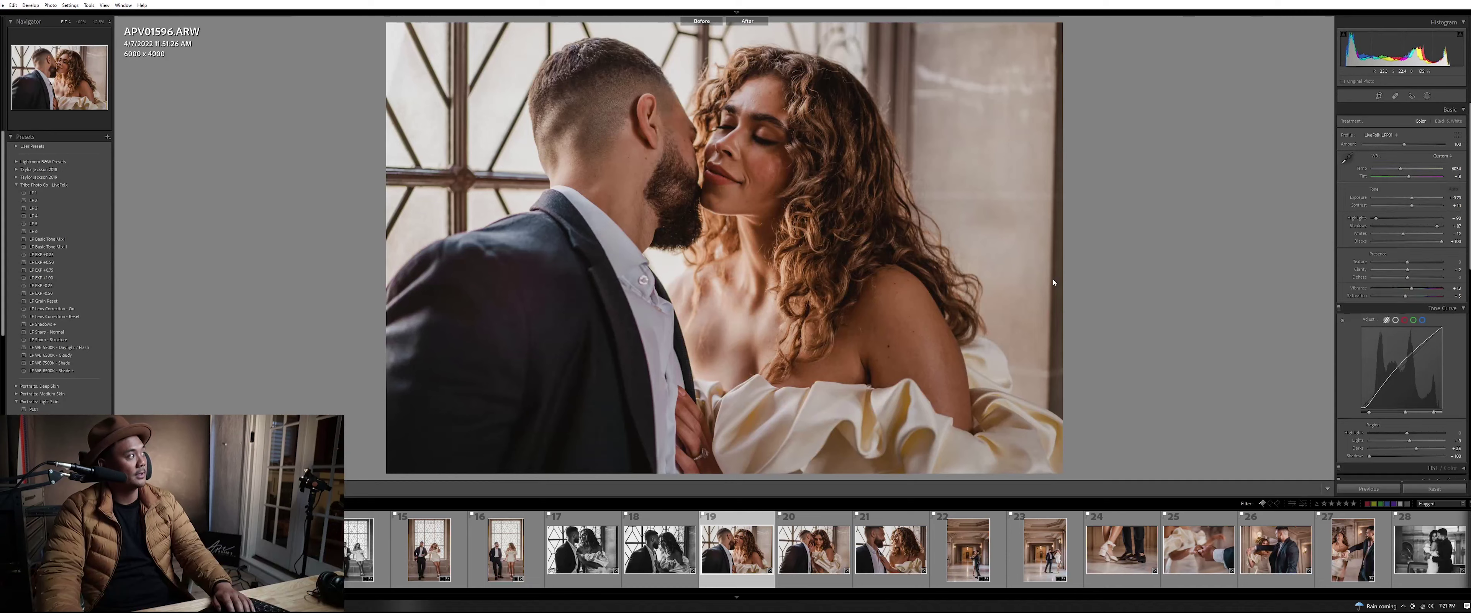
{"action": "key", "text": "y"}
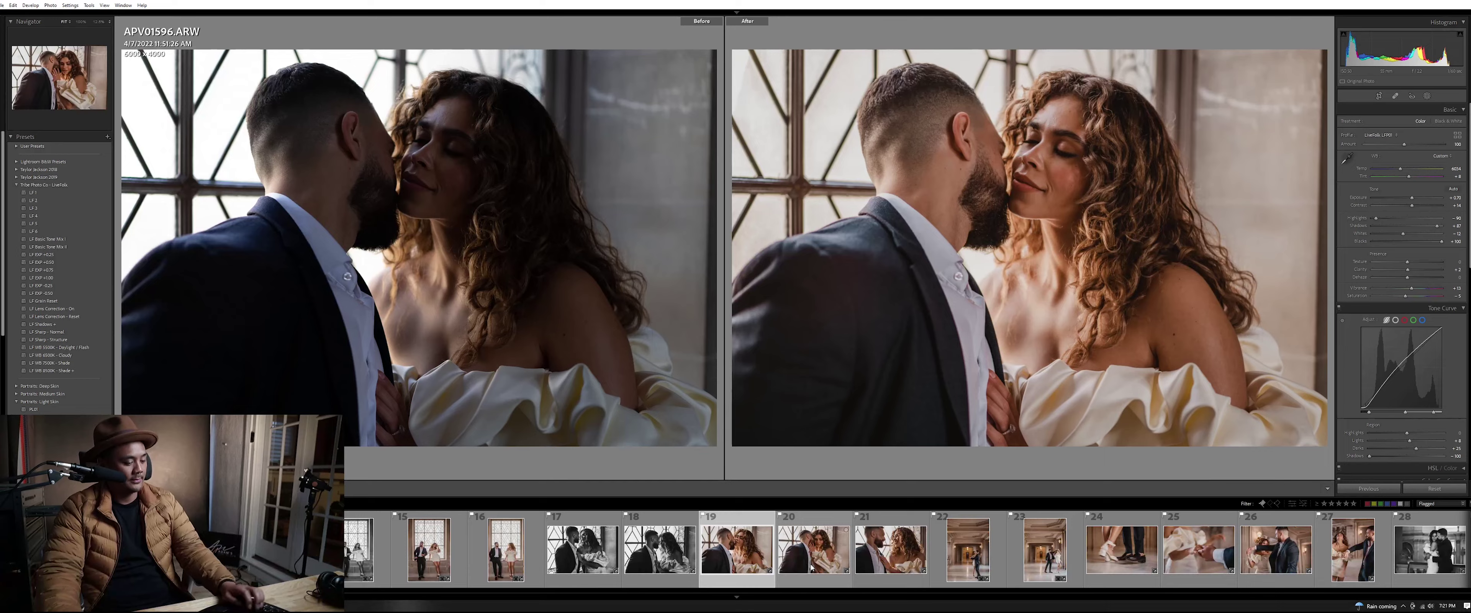
{"action": "key", "text": "y"}
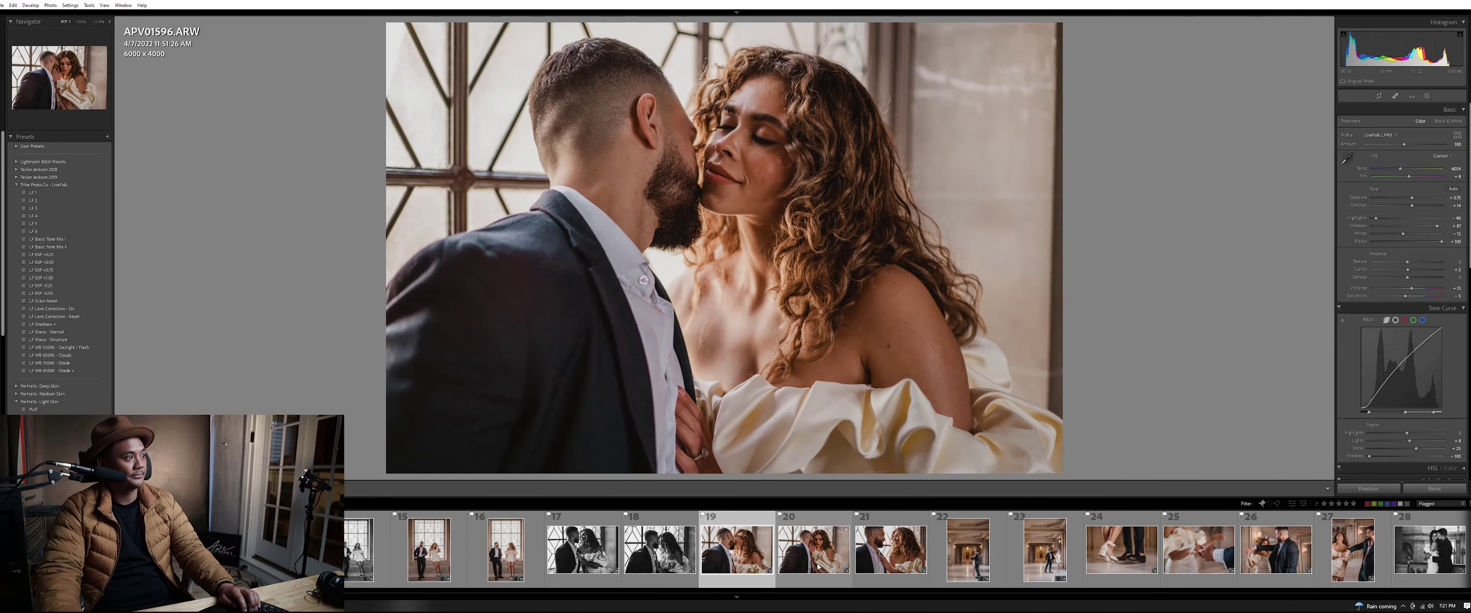
Select the next window close-up, APV01598, check it in the Library grid and show it enlarged in Loupe view
{"action": "left_click", "coordinate": [818, 566]}
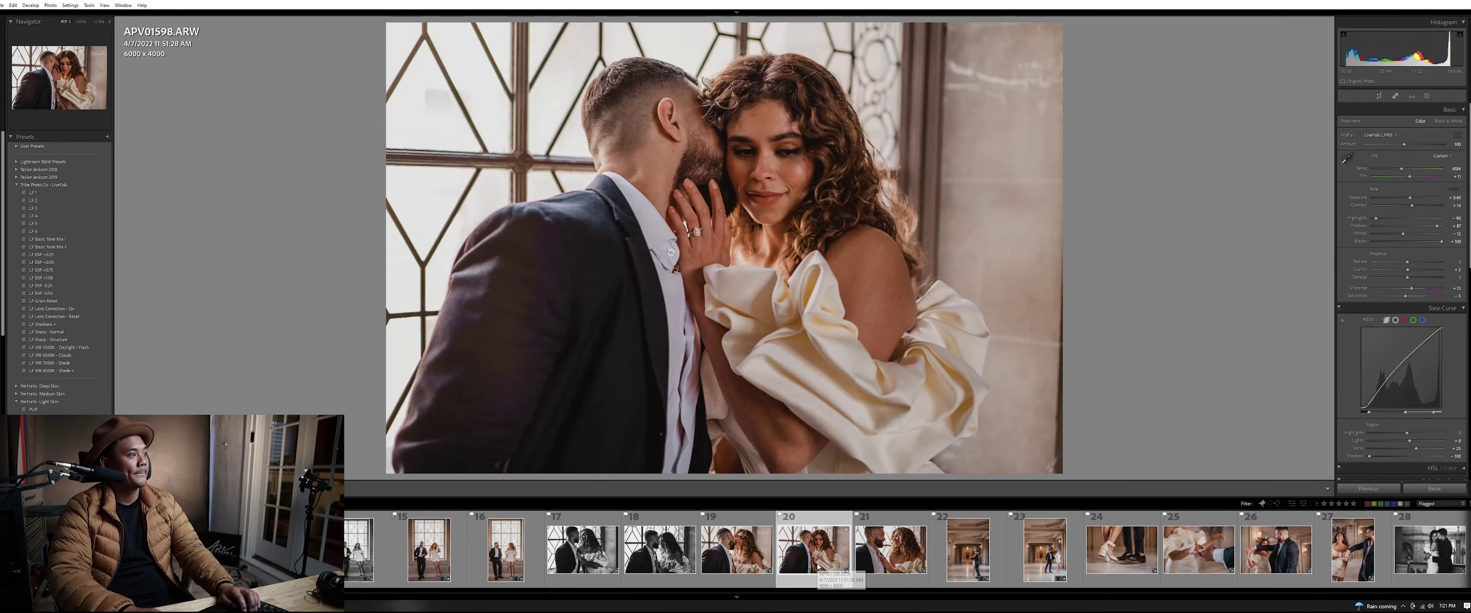
{"action": "key", "text": "g"}
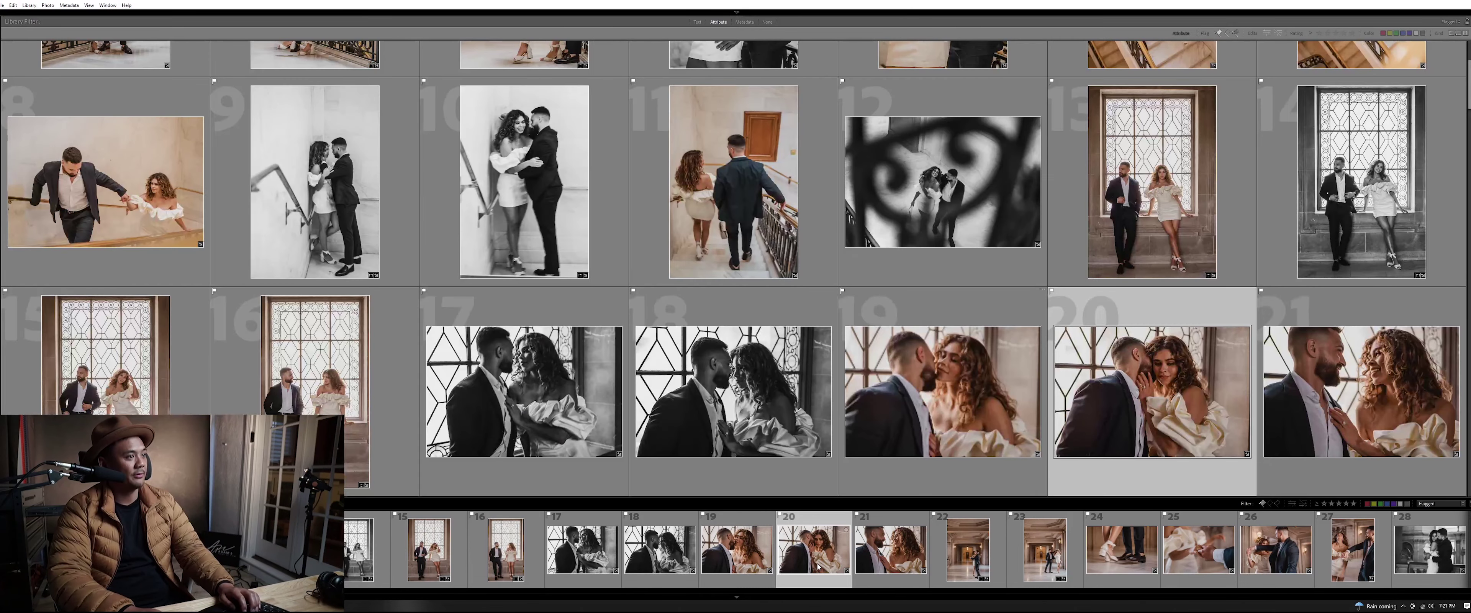
{"action": "key", "text": "e"}
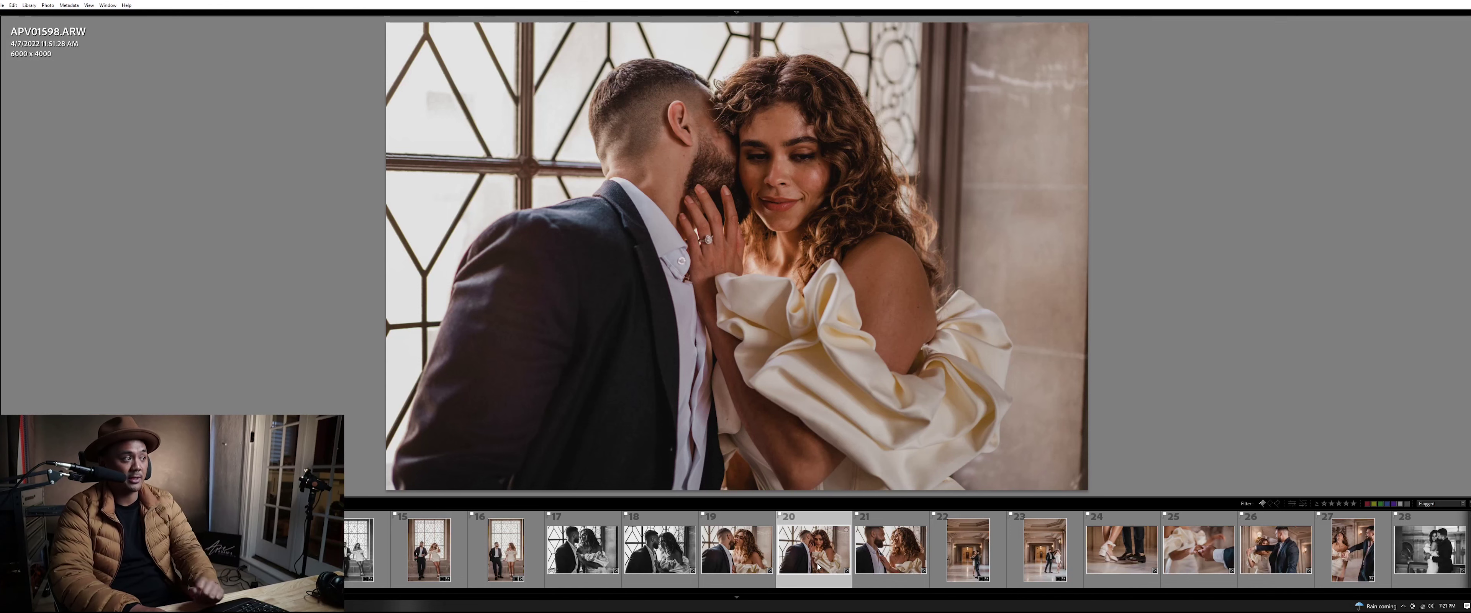
Review the flagged photos from the smiling close-up APV01602 through the hallway dancing shots to APV01651
{"action": "key", "text": "Right"}
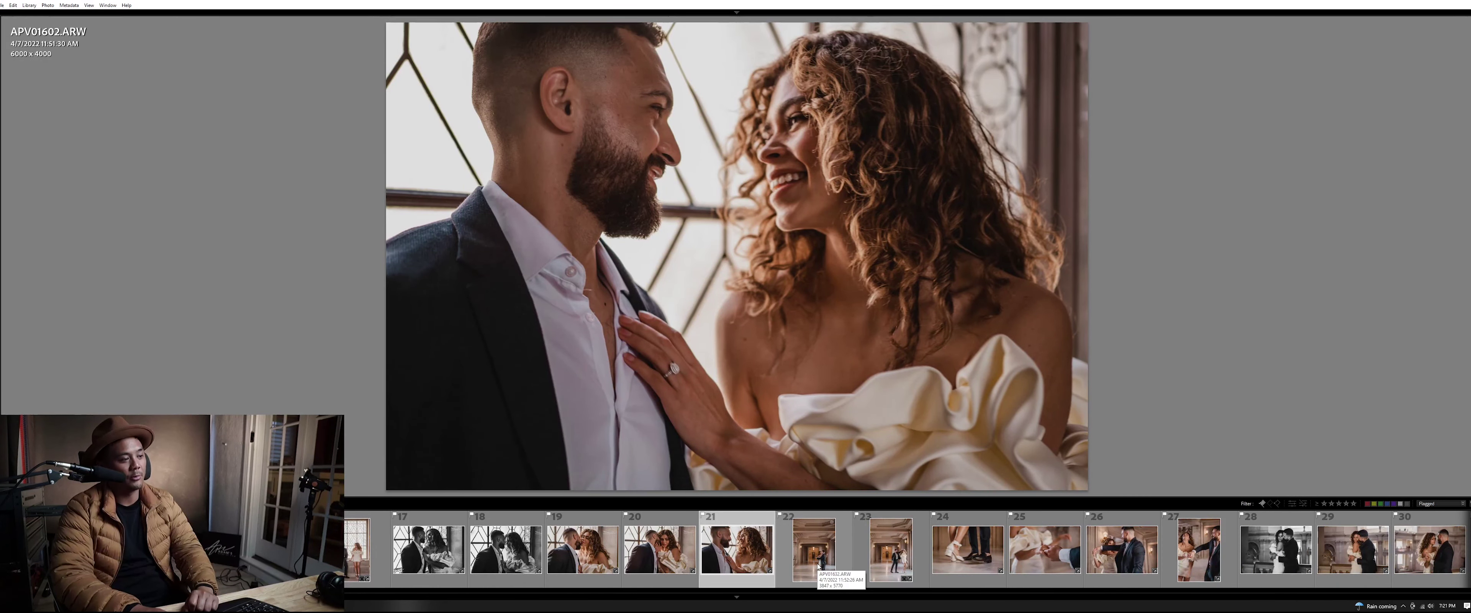
{"action": "key", "text": "Right"}
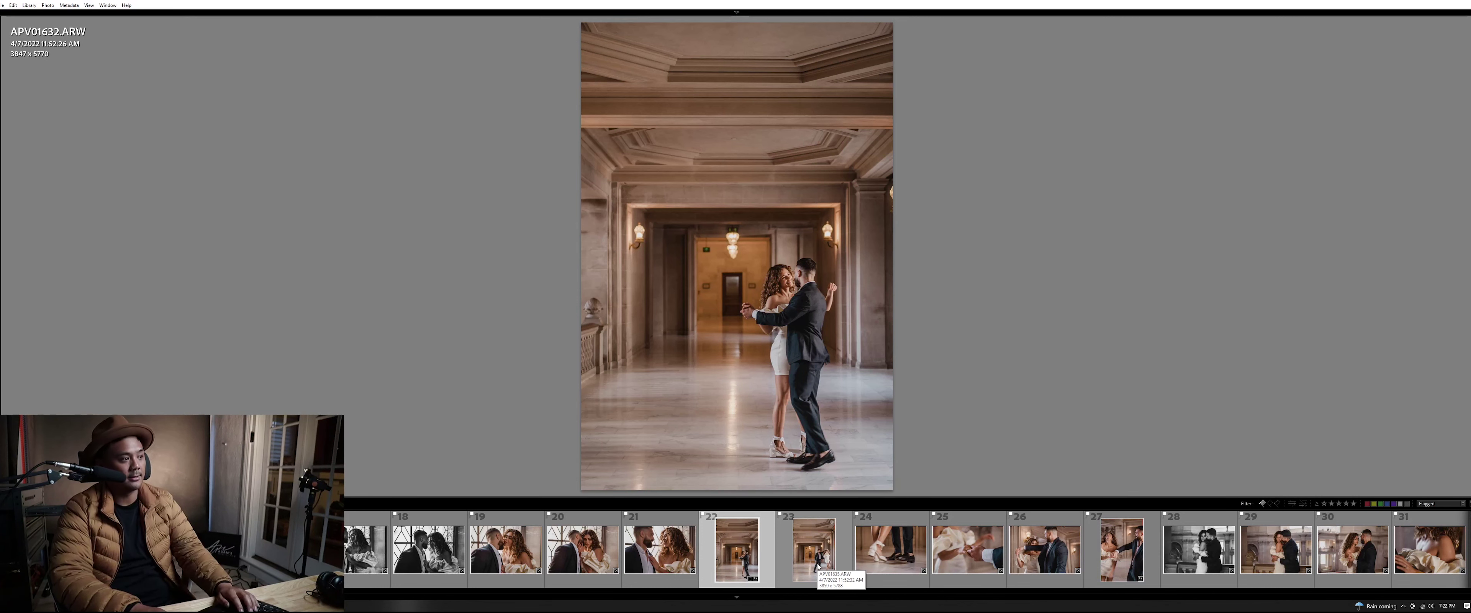
{"action": "left_click", "coordinate": [818, 568]}
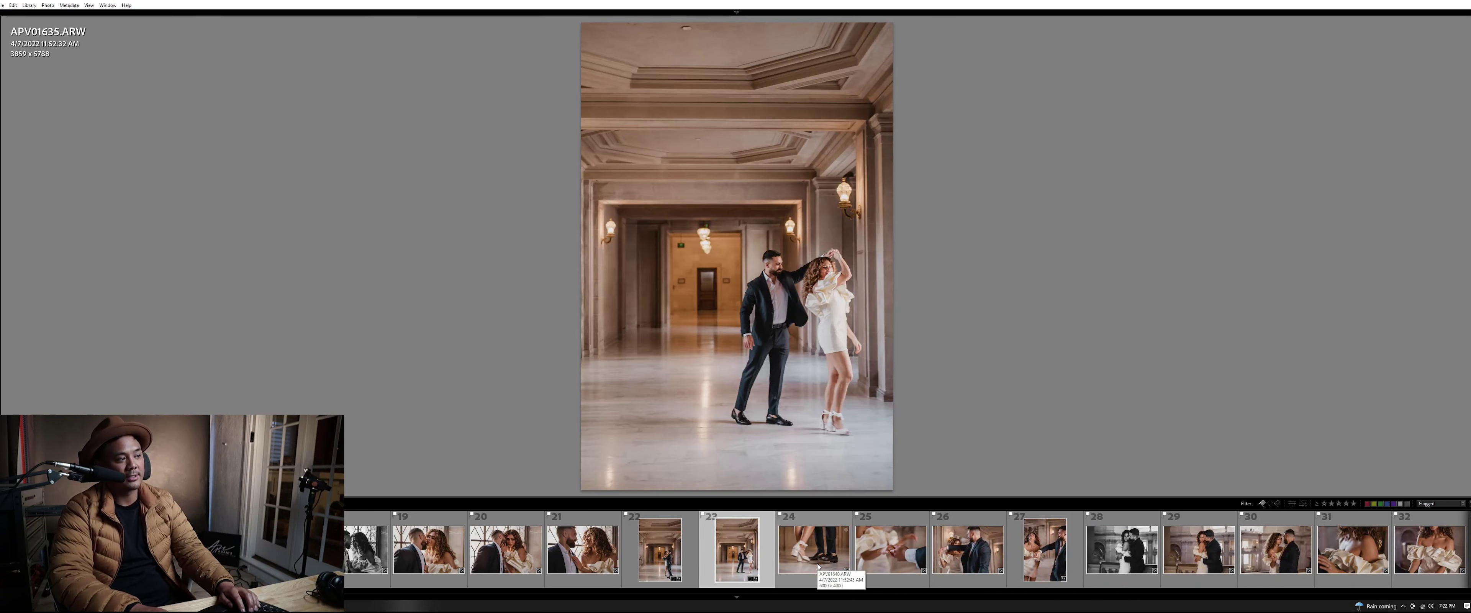
{"action": "left_click", "coordinate": [818, 567]}
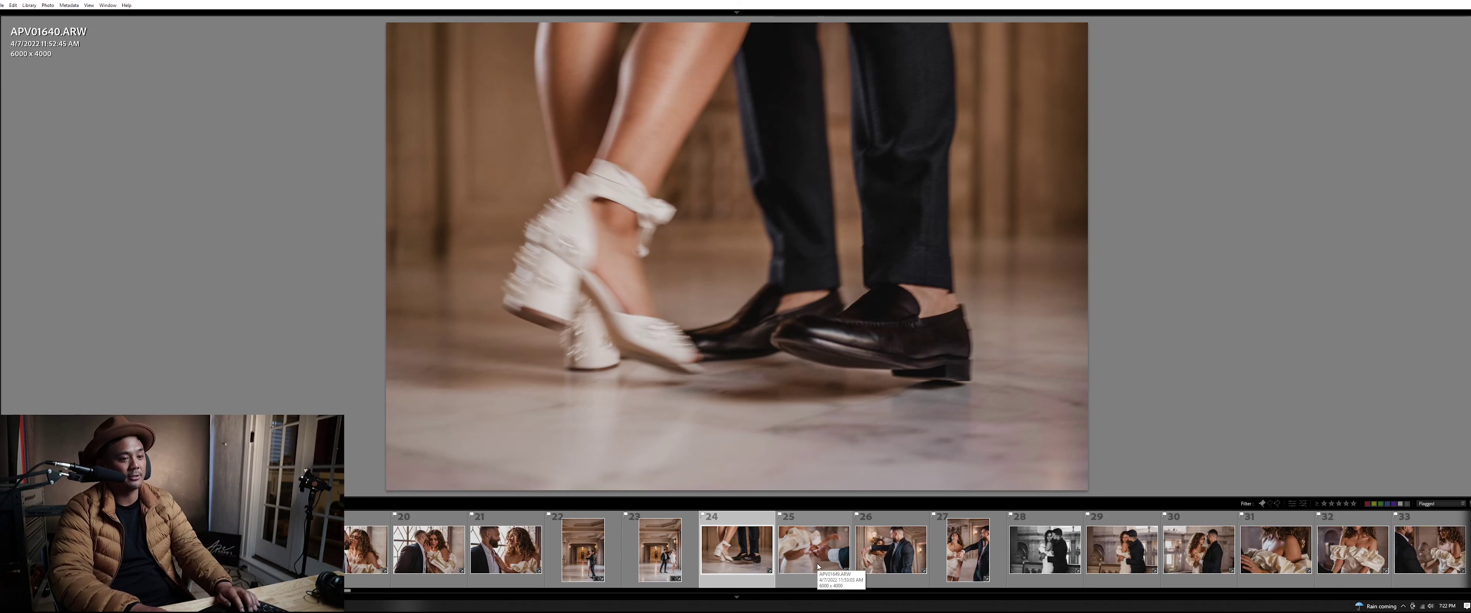
{"action": "left_click", "coordinate": [818, 567]}
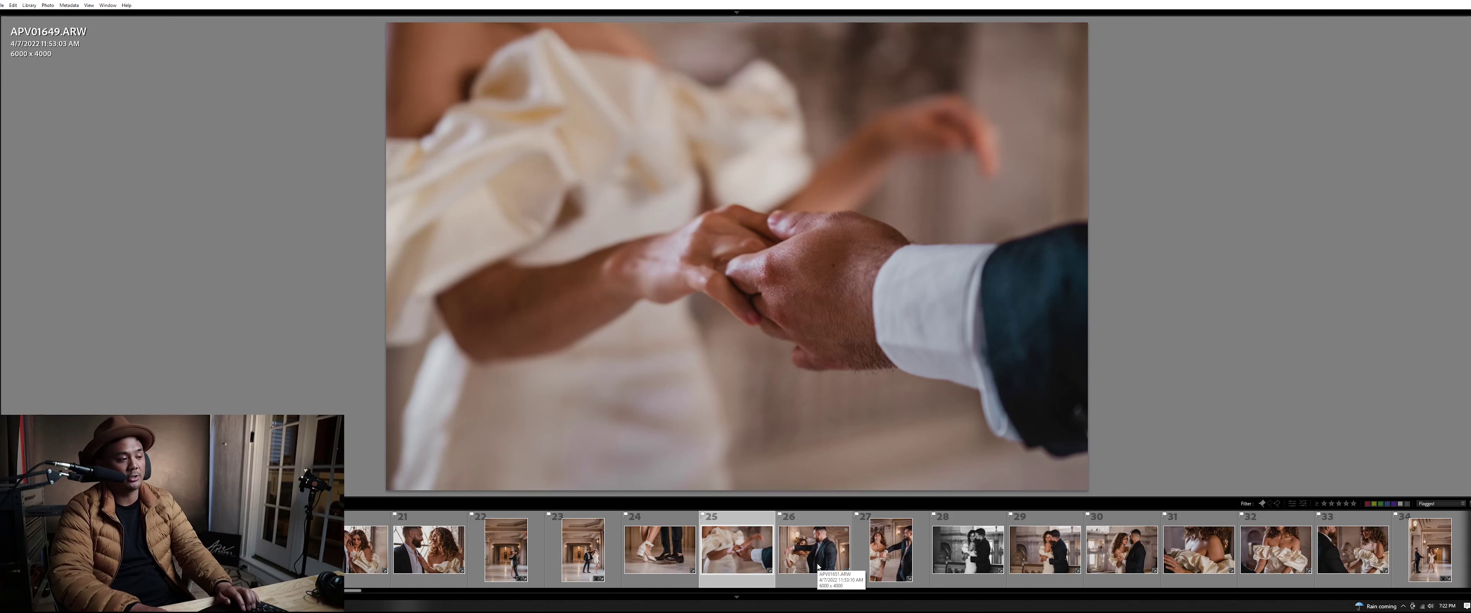
{"action": "key", "text": "Right"}
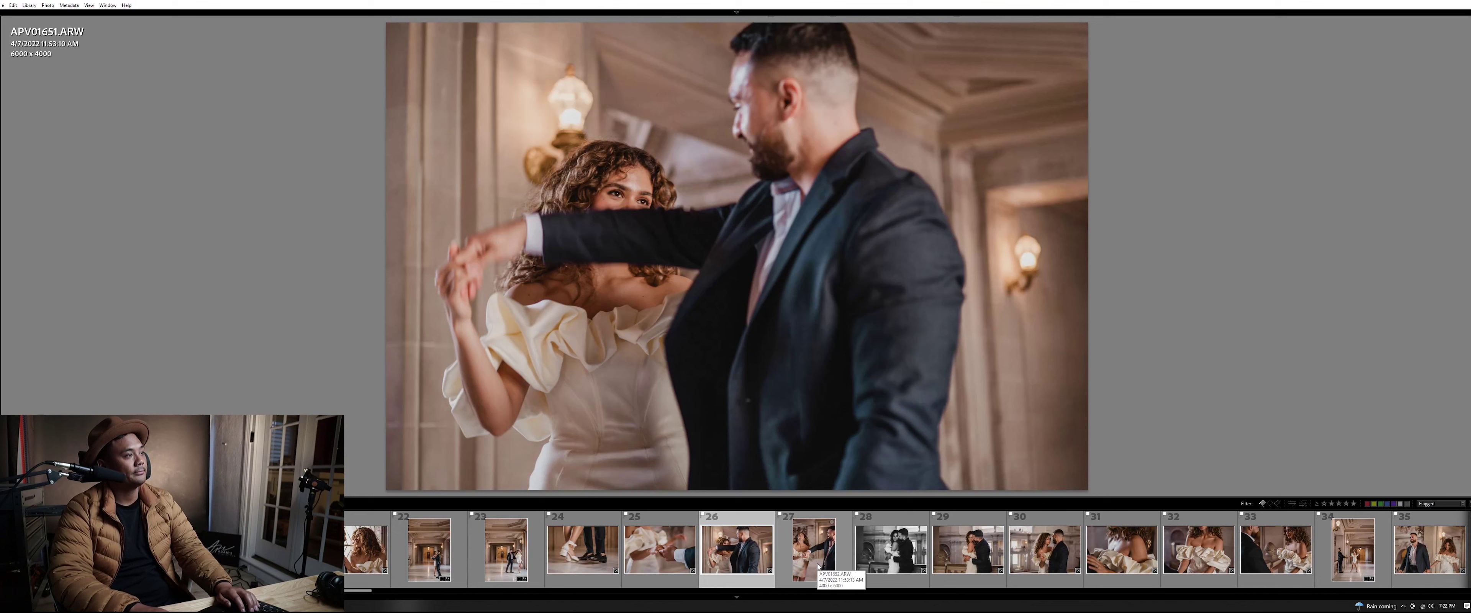
Review the flagged photos from the laughing dance shot APV01652 through the balcony embraces and dress close-ups to APV01675
{"action": "key", "text": "Right"}
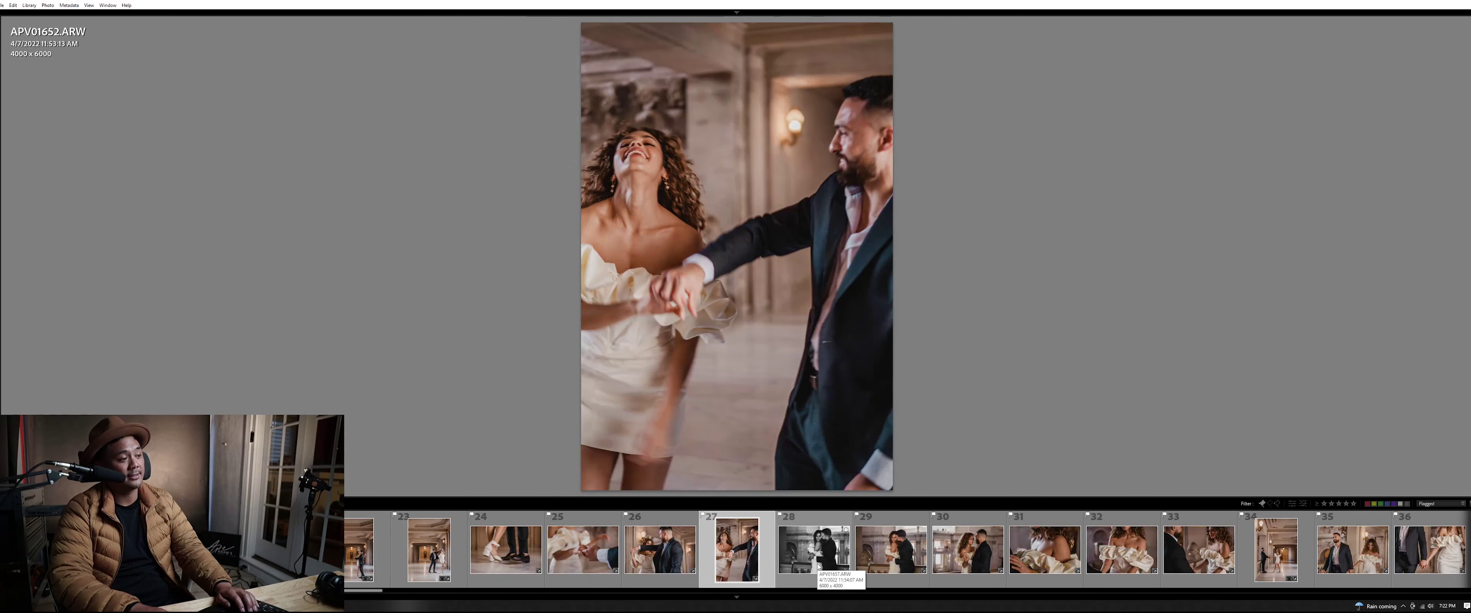
{"action": "key", "text": "Right"}
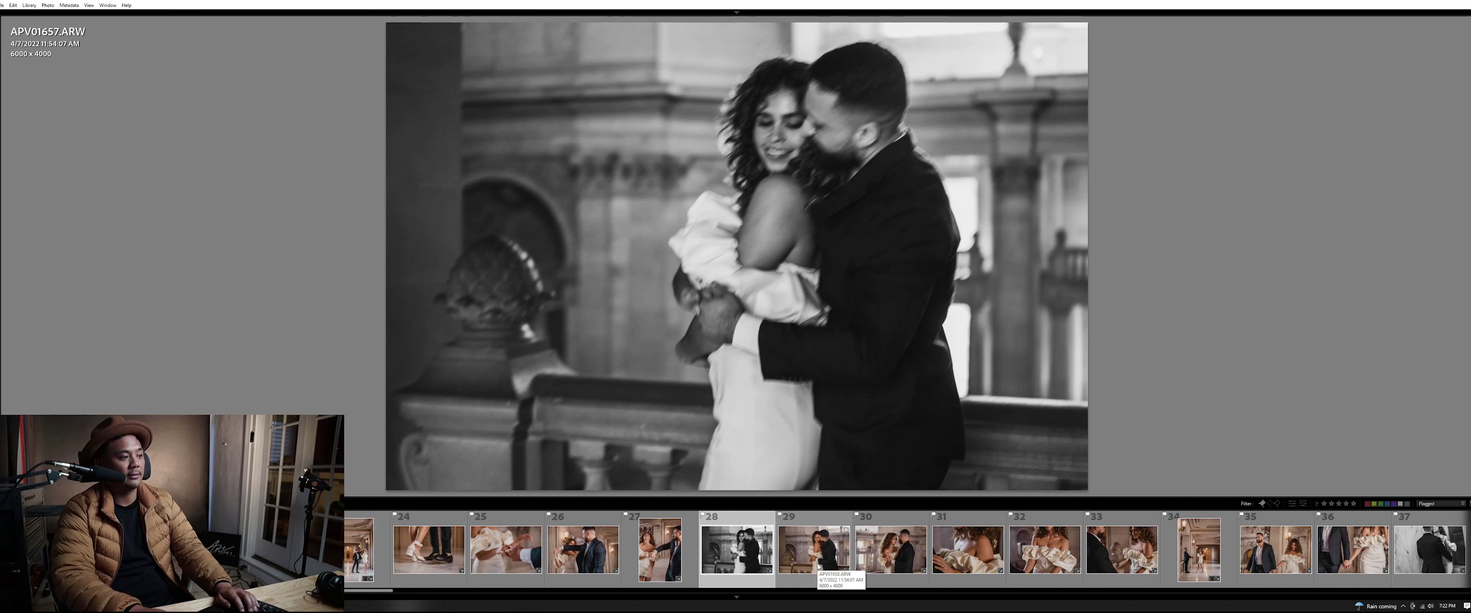
{"action": "key", "text": "Right"}
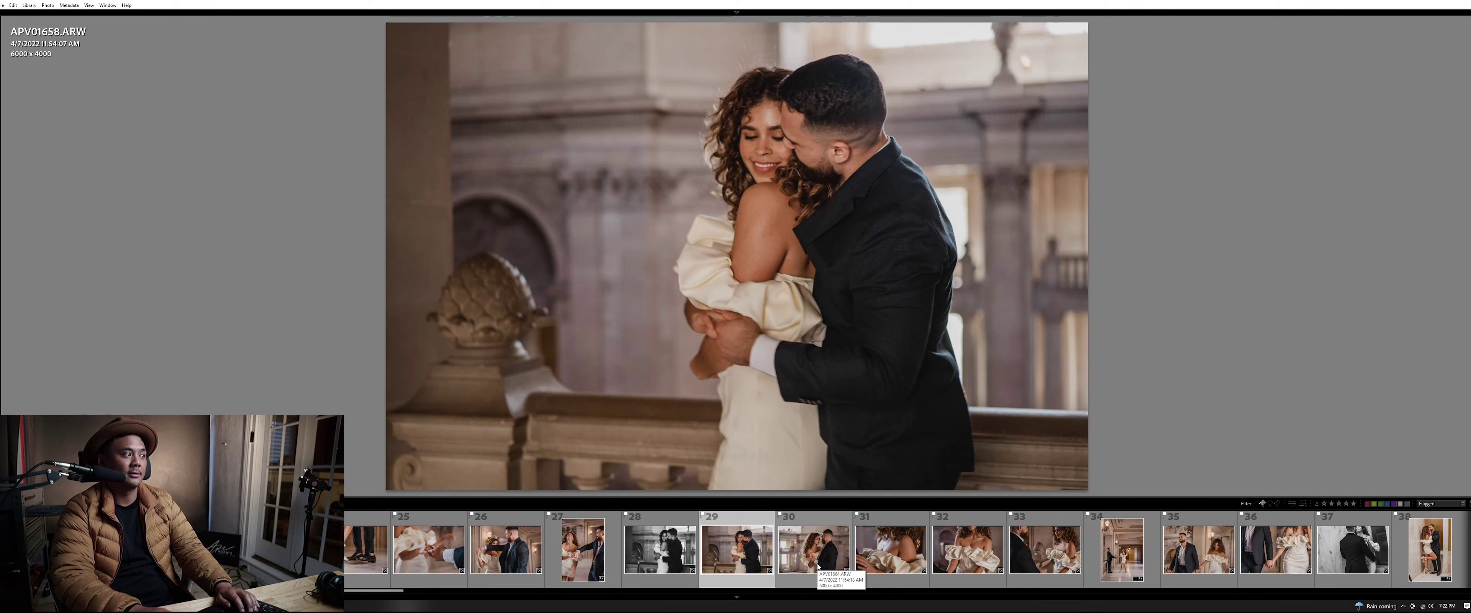
{"action": "key", "text": "Right"}
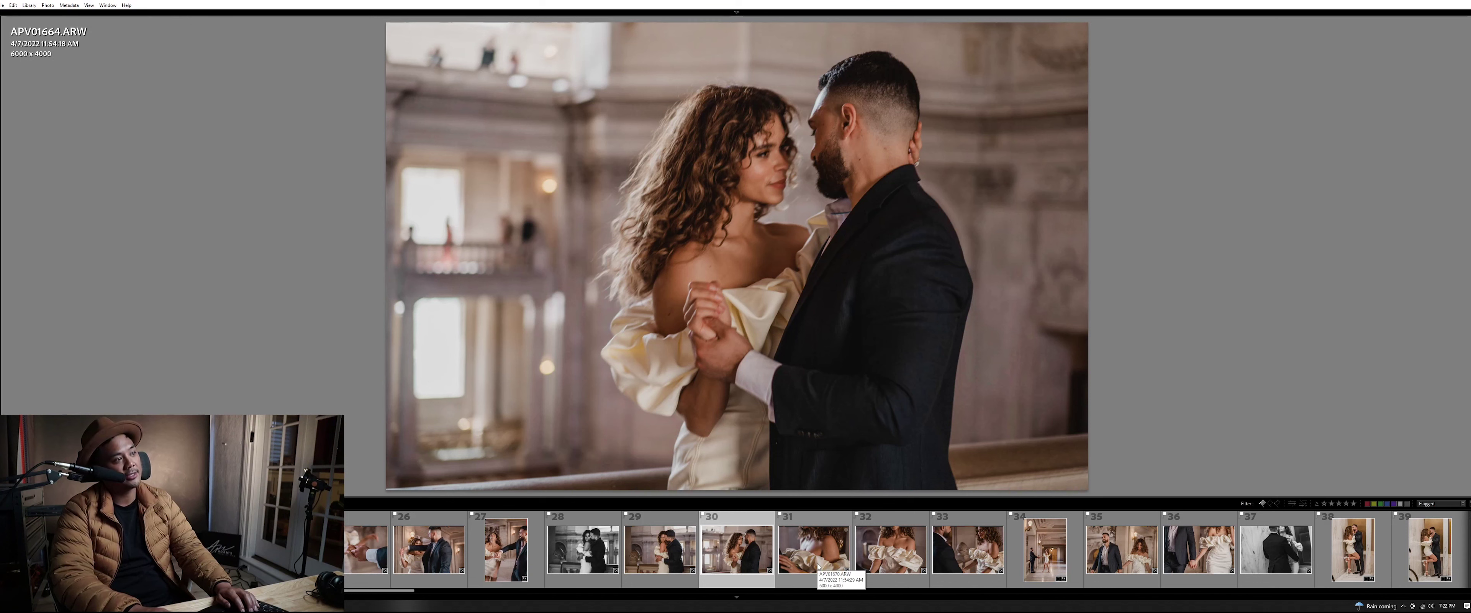
{"action": "key", "text": "Right"}
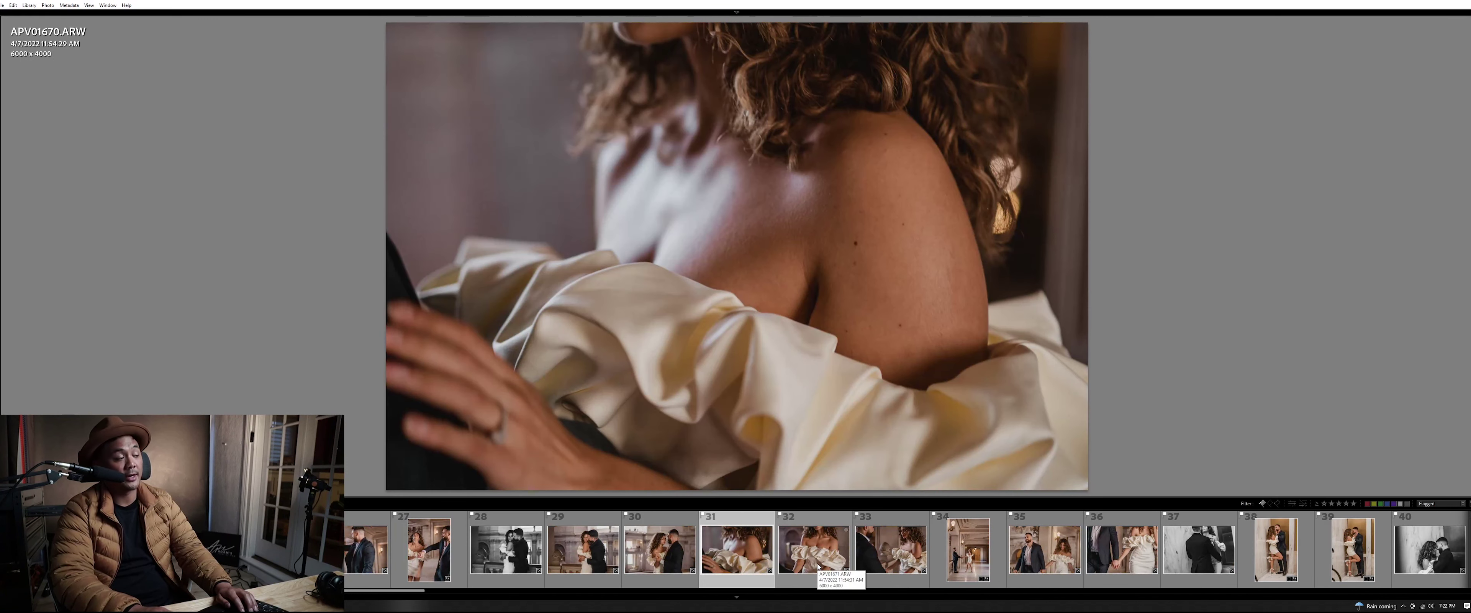
{"action": "key", "text": "Right"}
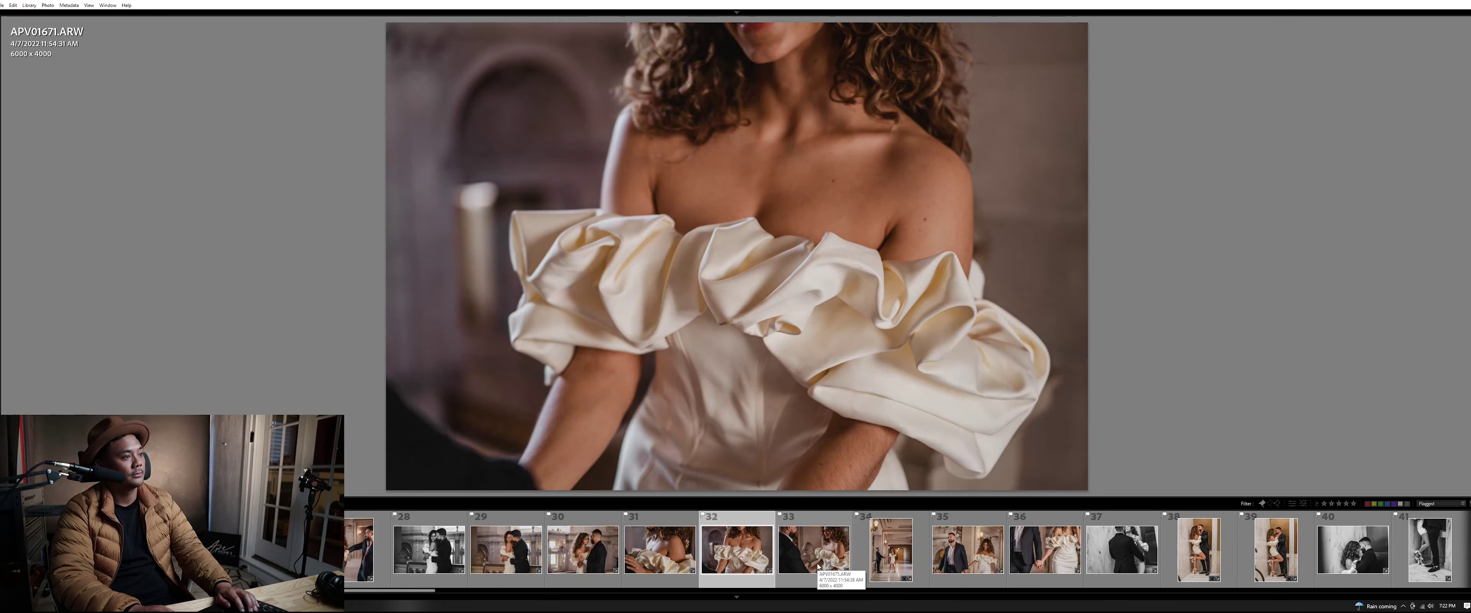
{"action": "key", "text": "Right"}
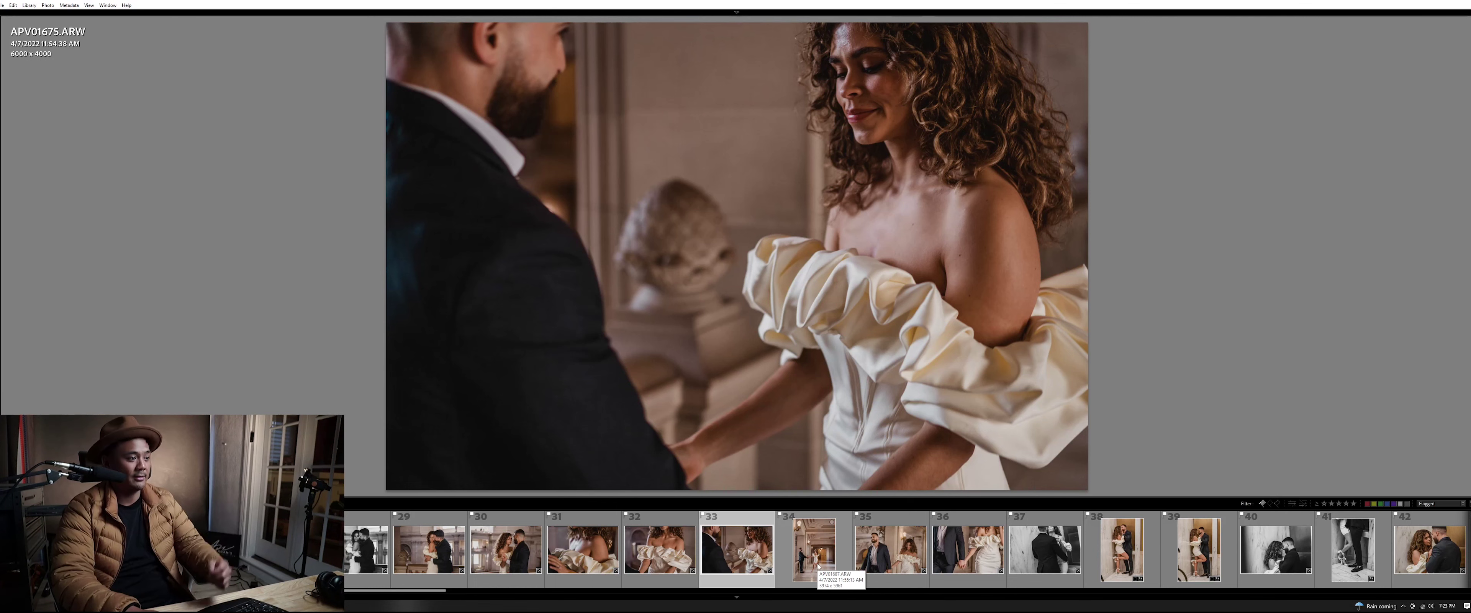
Review the hand-holding photos from the full-length hallway shot APV01687 through APV07711 to the close-up APV07713
{"action": "left_click", "coordinate": [818, 566]}
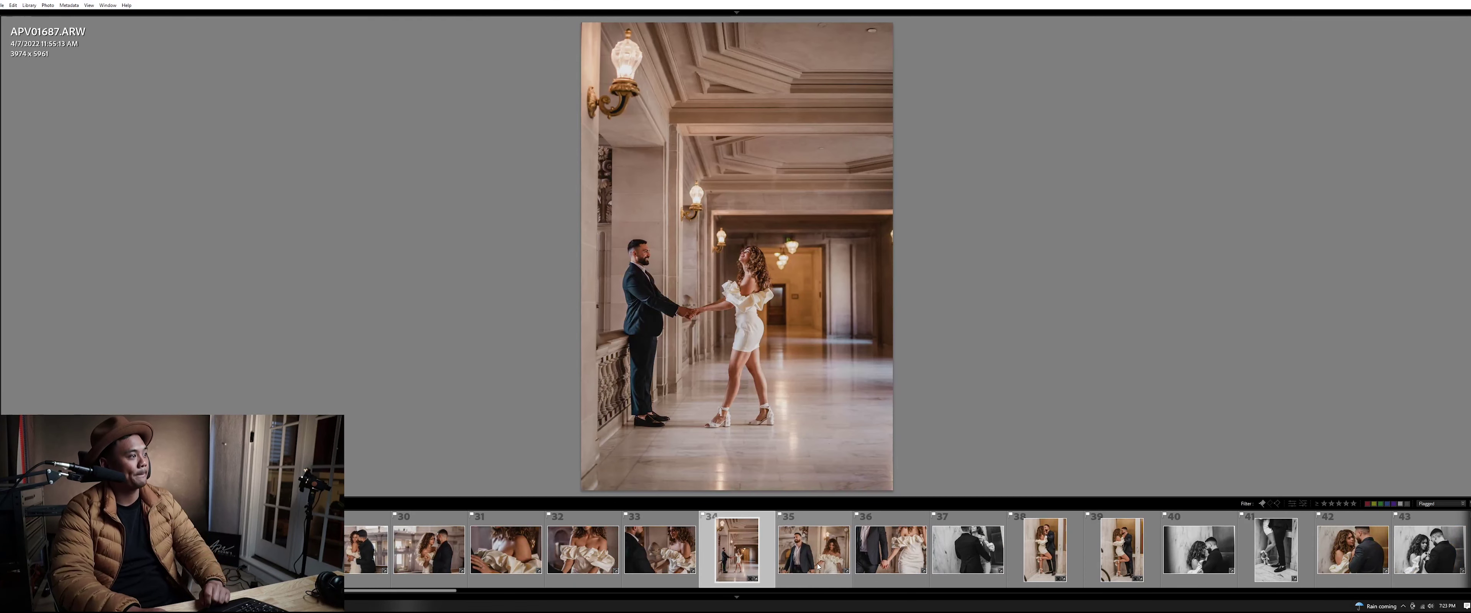
{"action": "left_click", "coordinate": [819, 566]}
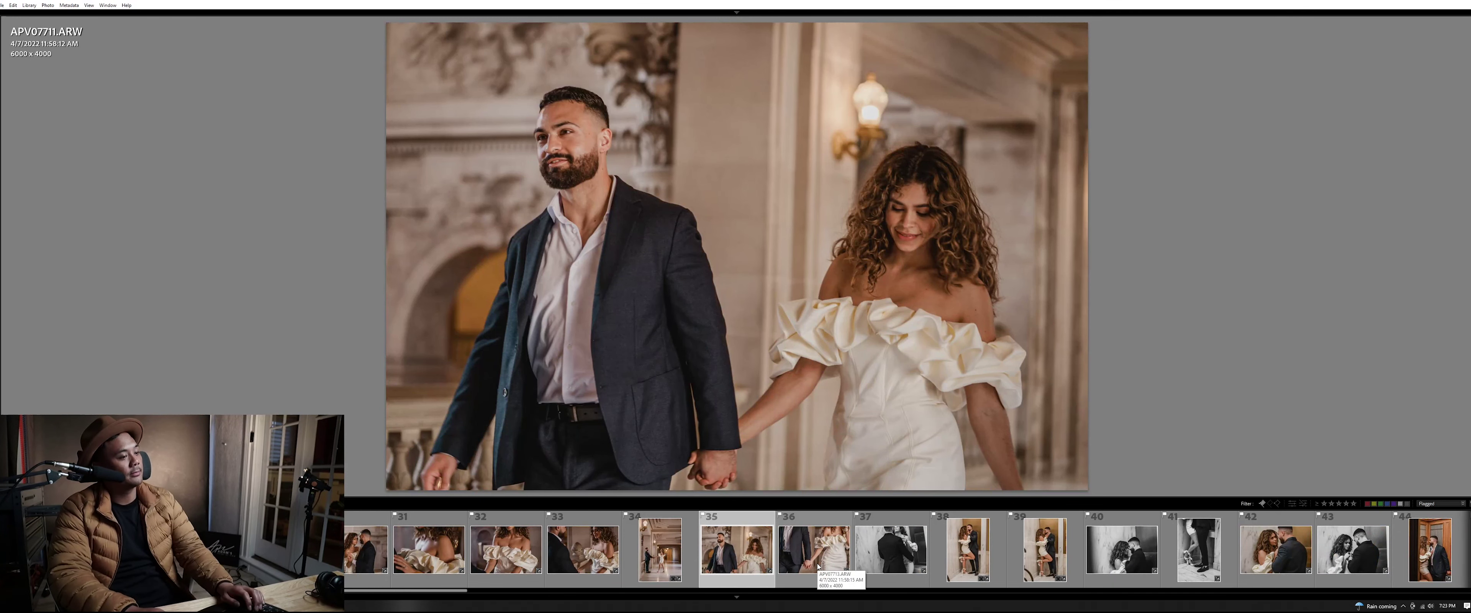
{"action": "left_click", "coordinate": [819, 566]}
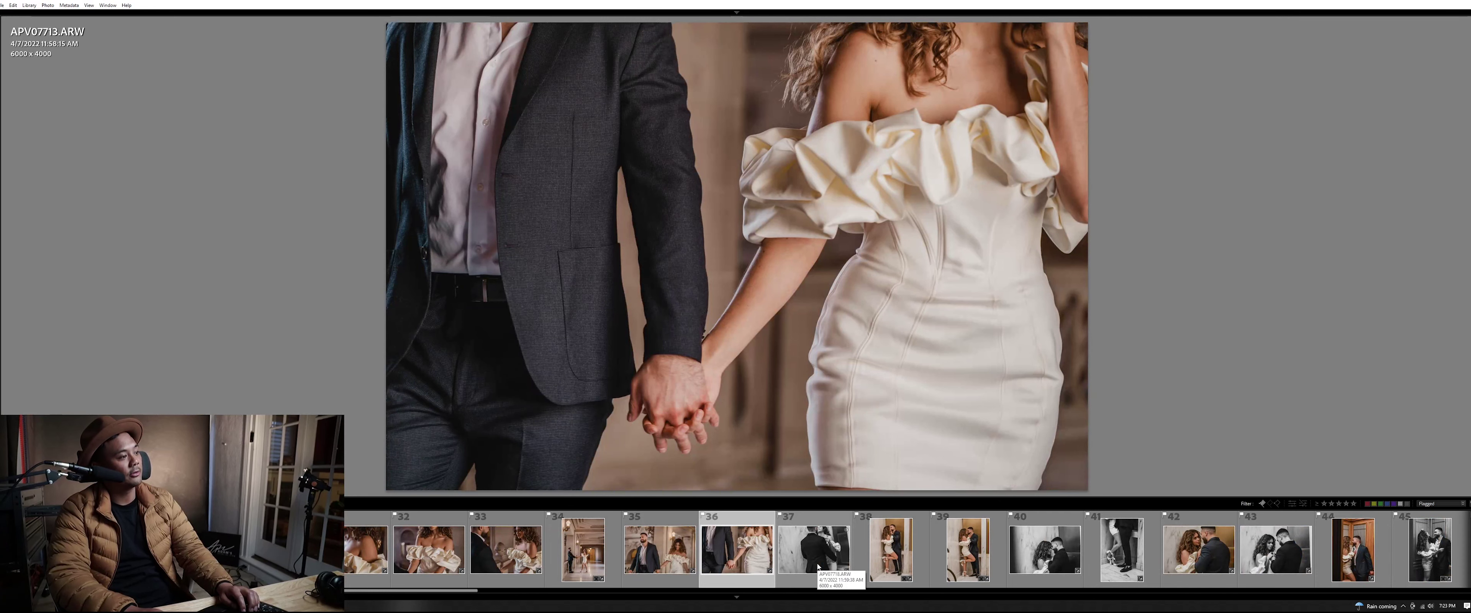
Review the marble-wall photos from the black-and-white APV07718 through the full-length kiss shots to the black-and-white close-up APV07742
{"action": "left_click", "coordinate": [819, 567]}
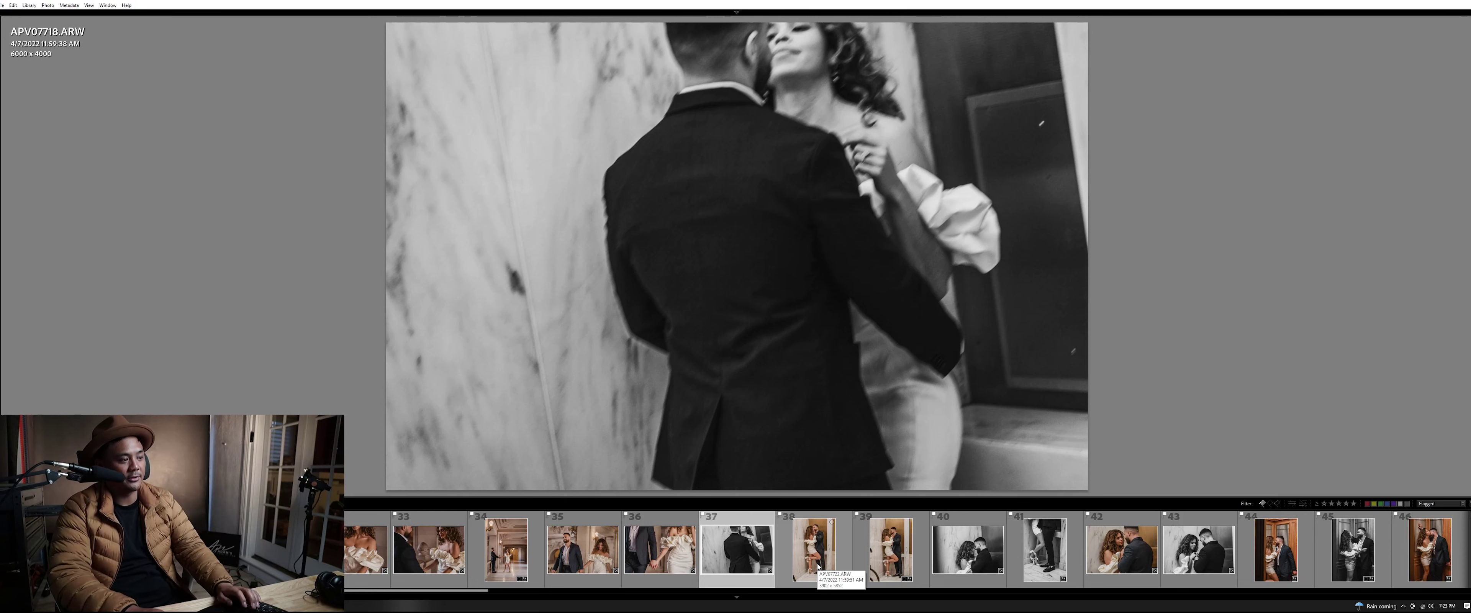
{"action": "left_click", "coordinate": [818, 566]}
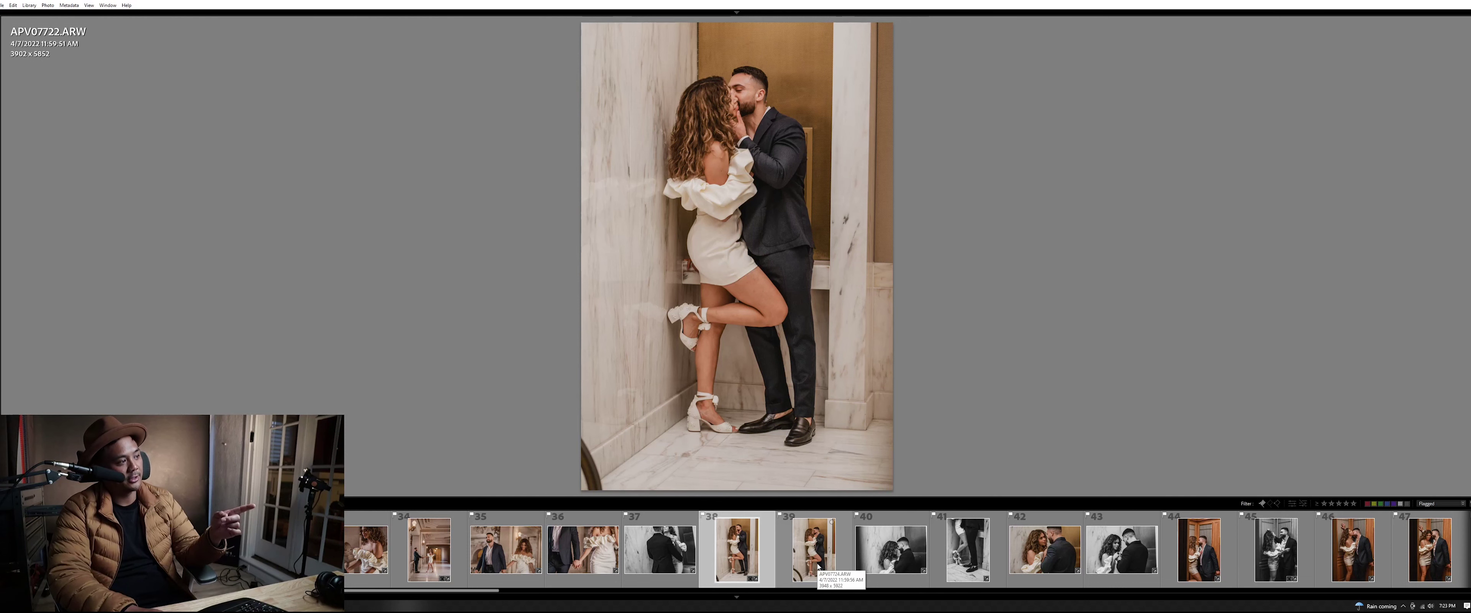
{"action": "left_click", "coordinate": [818, 566]}
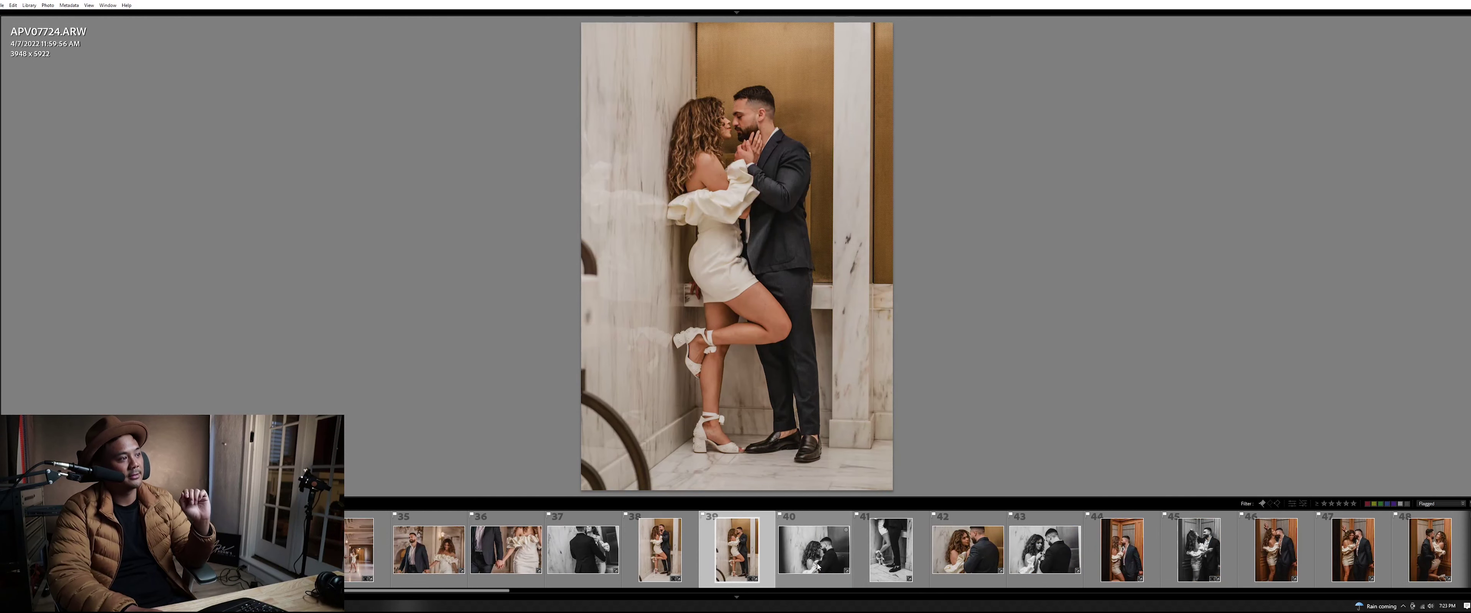
{"action": "left_click", "coordinate": [818, 566]}
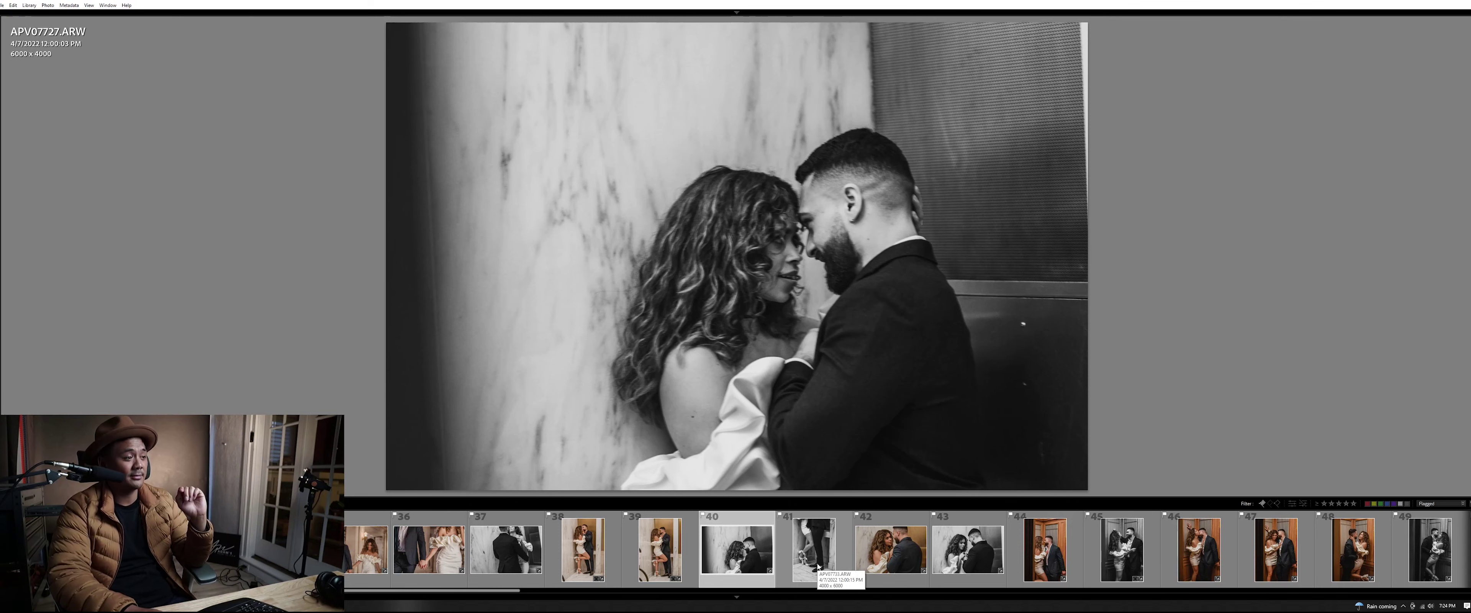
{"action": "left_click", "coordinate": [818, 566]}
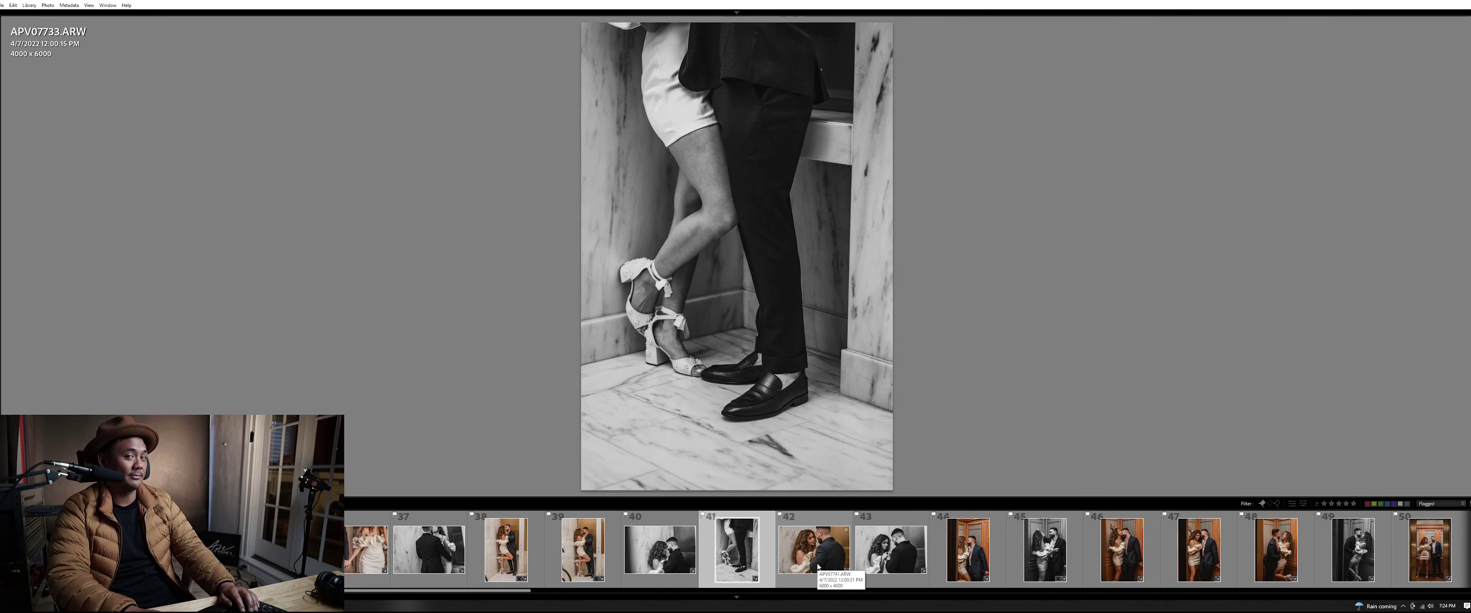
{"action": "key", "text": "Right"}
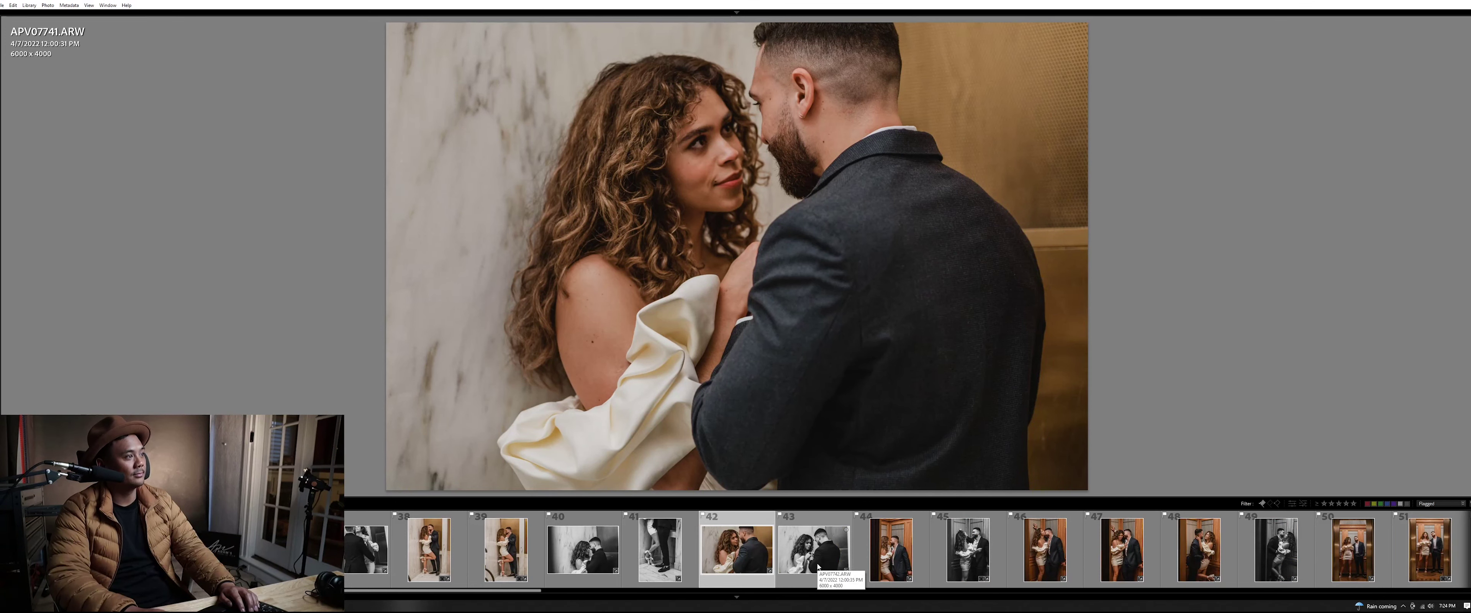
{"action": "key", "text": "Right"}
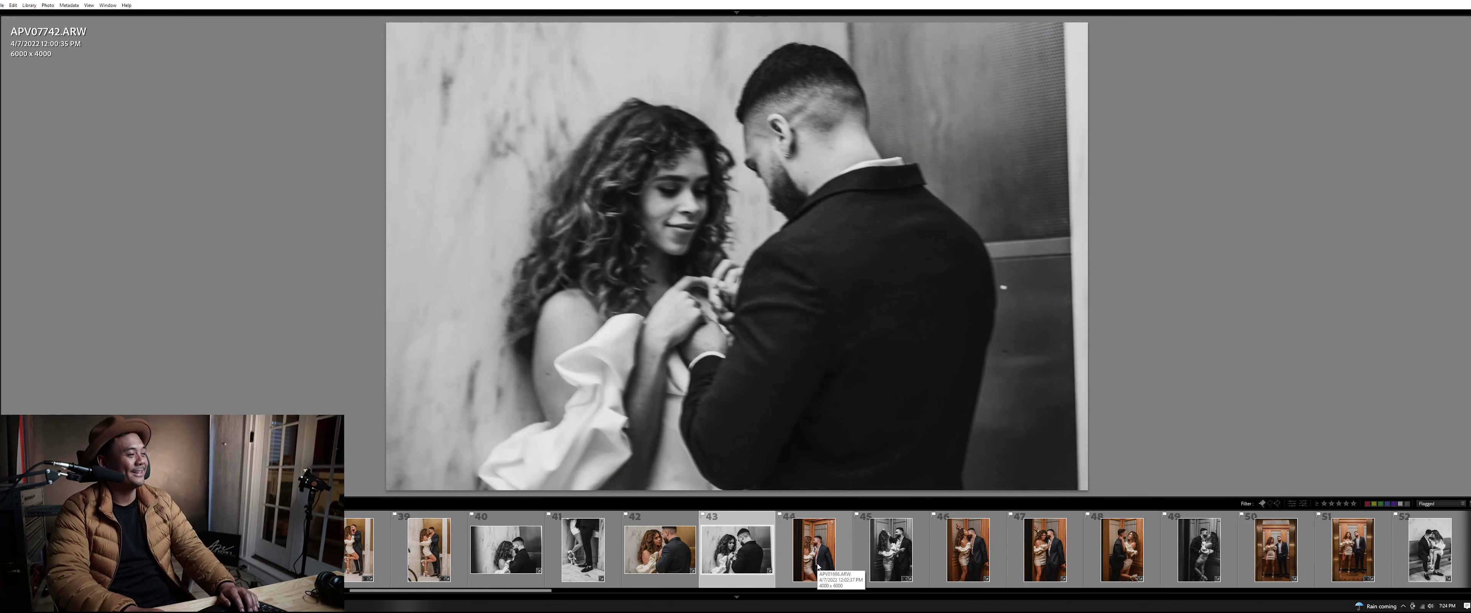
Review the first wood-paneled elevator portraits, from APV01698 through the black-and-white APV01715 to APV01720
{"action": "left_click", "coordinate": [818, 565]}
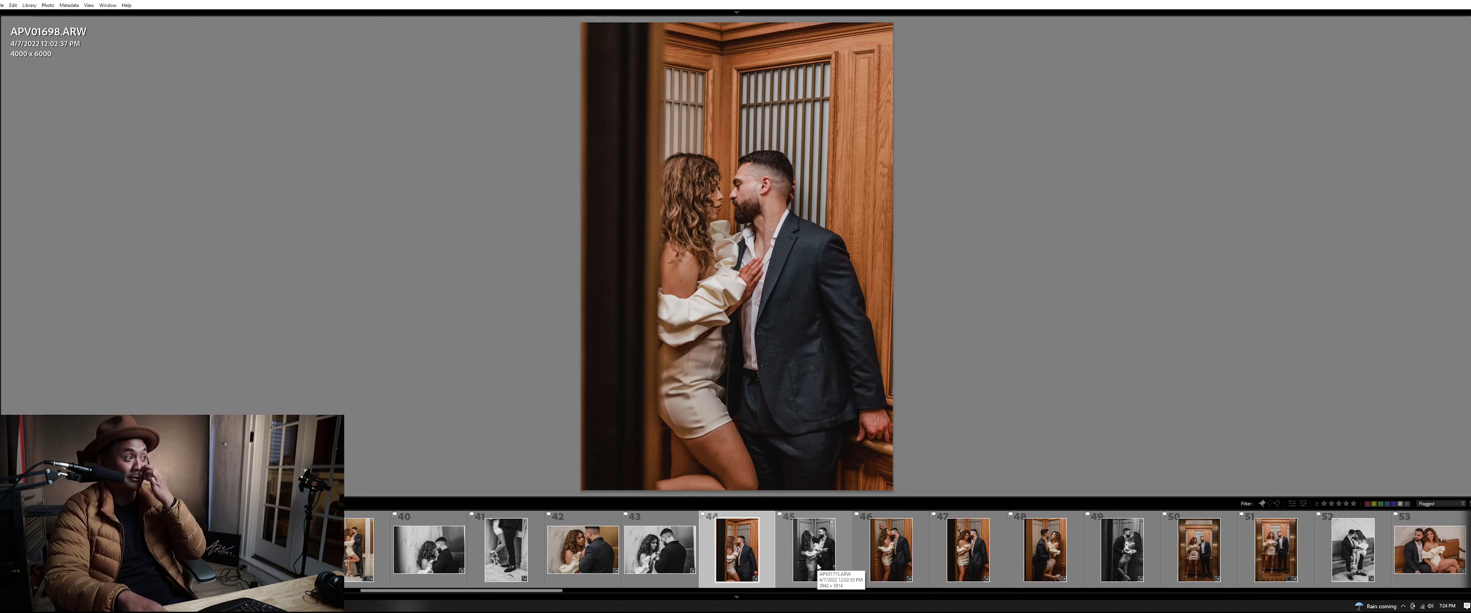
{"action": "left_click", "coordinate": [818, 567]}
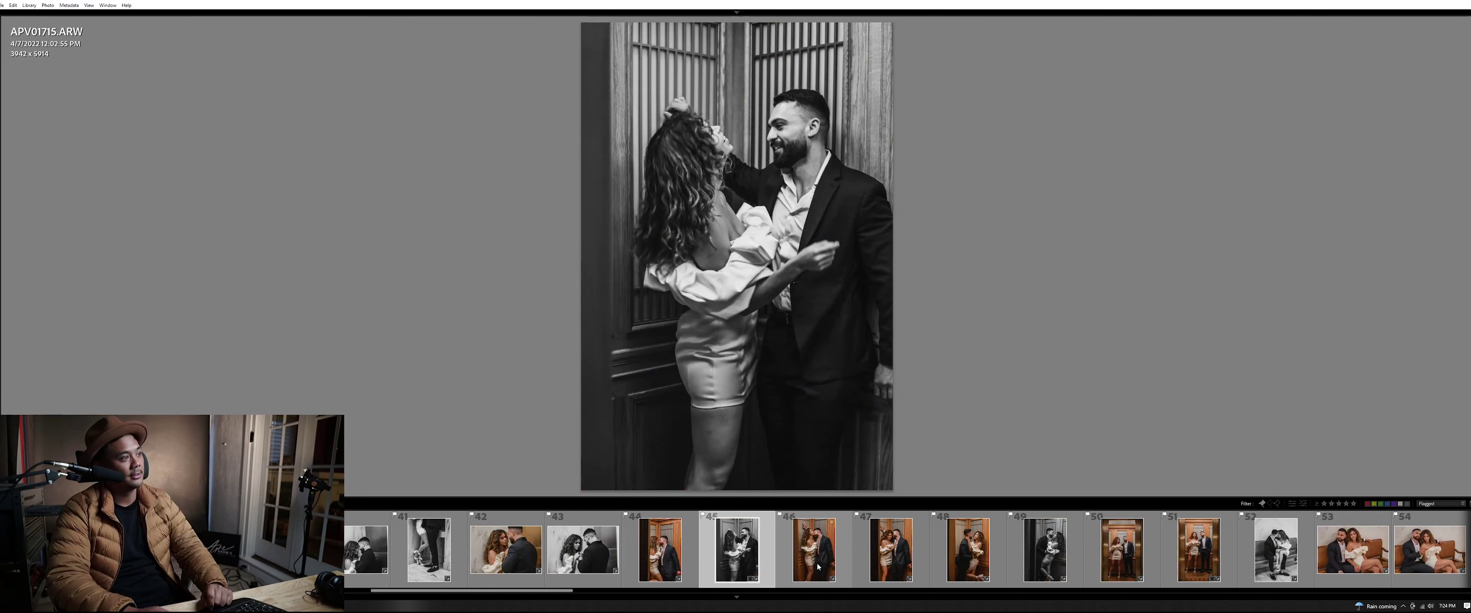
{"action": "left_click", "coordinate": [819, 567]}
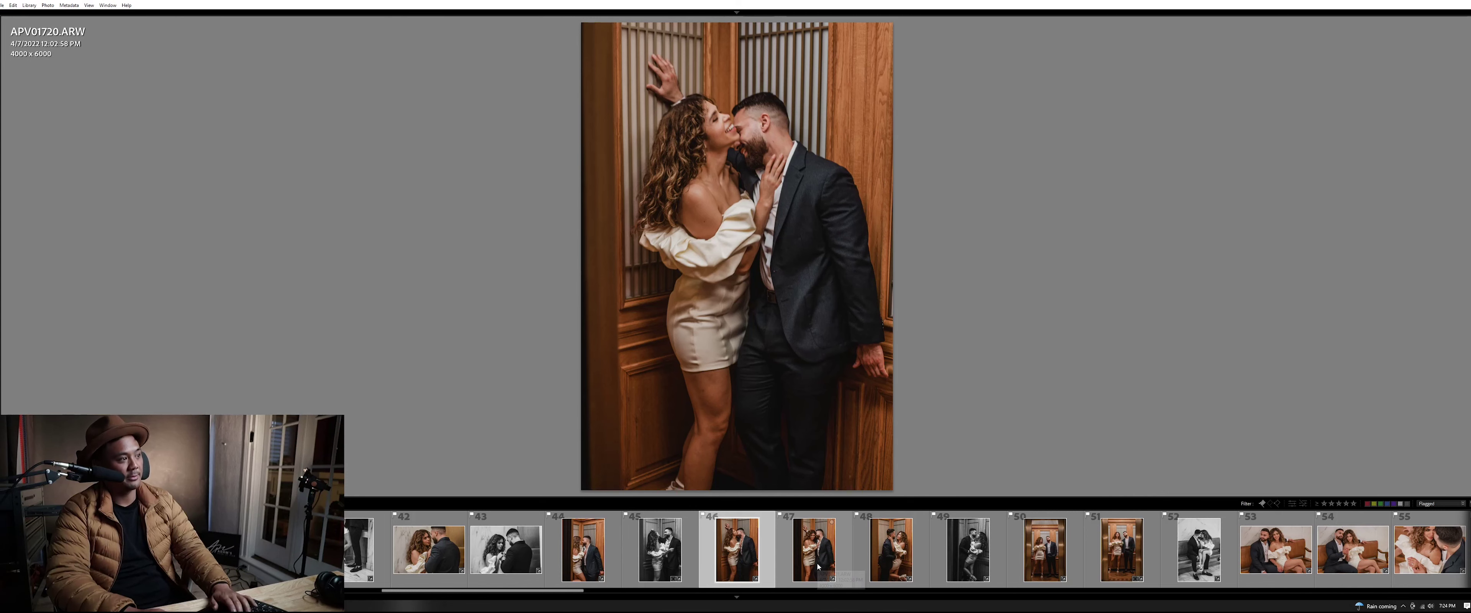
Open the elevator portrait APV01720 in Develop and compare its before and after versions side by side, returning to the single view
{"action": "key", "text": "d"}
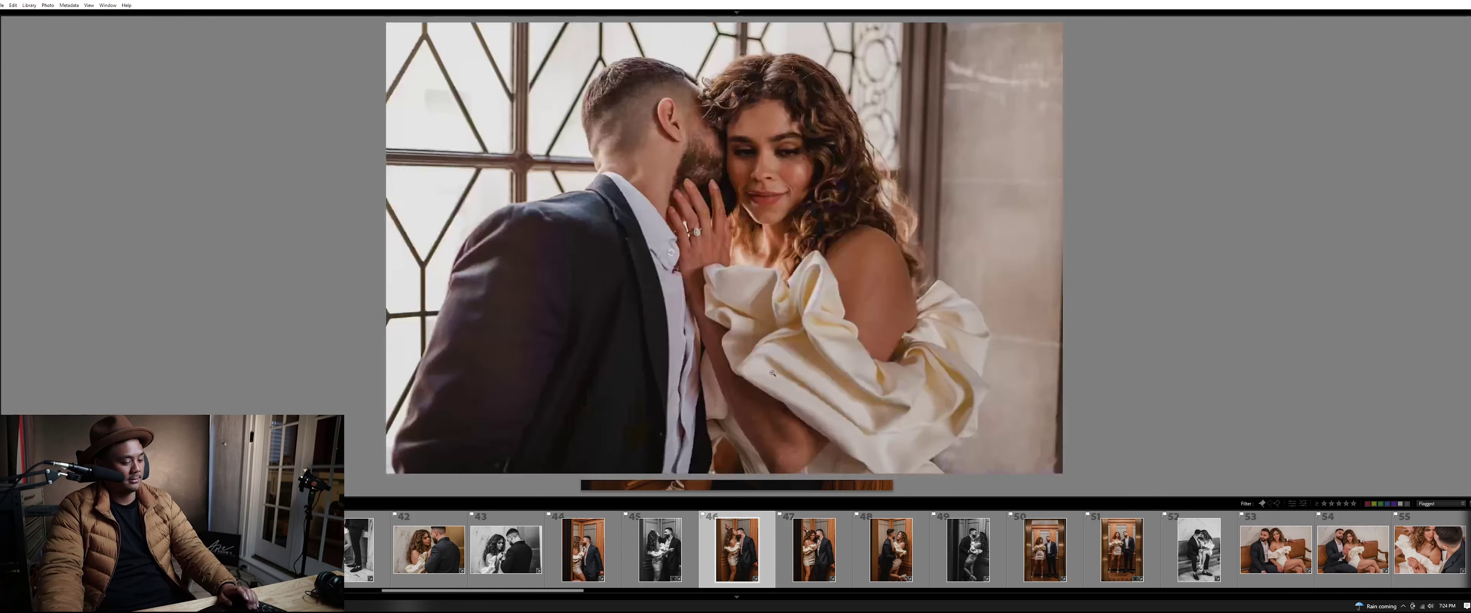
{"action": "key", "text": "y"}
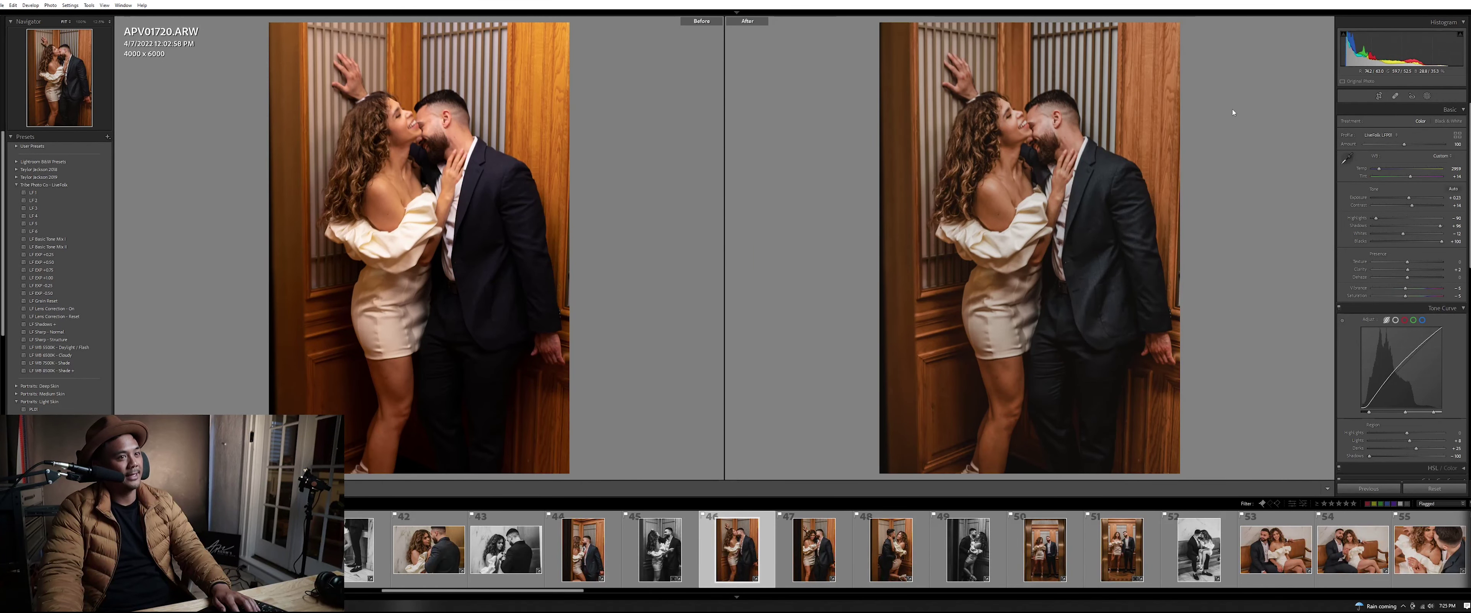
{"action": "key", "text": "y"}
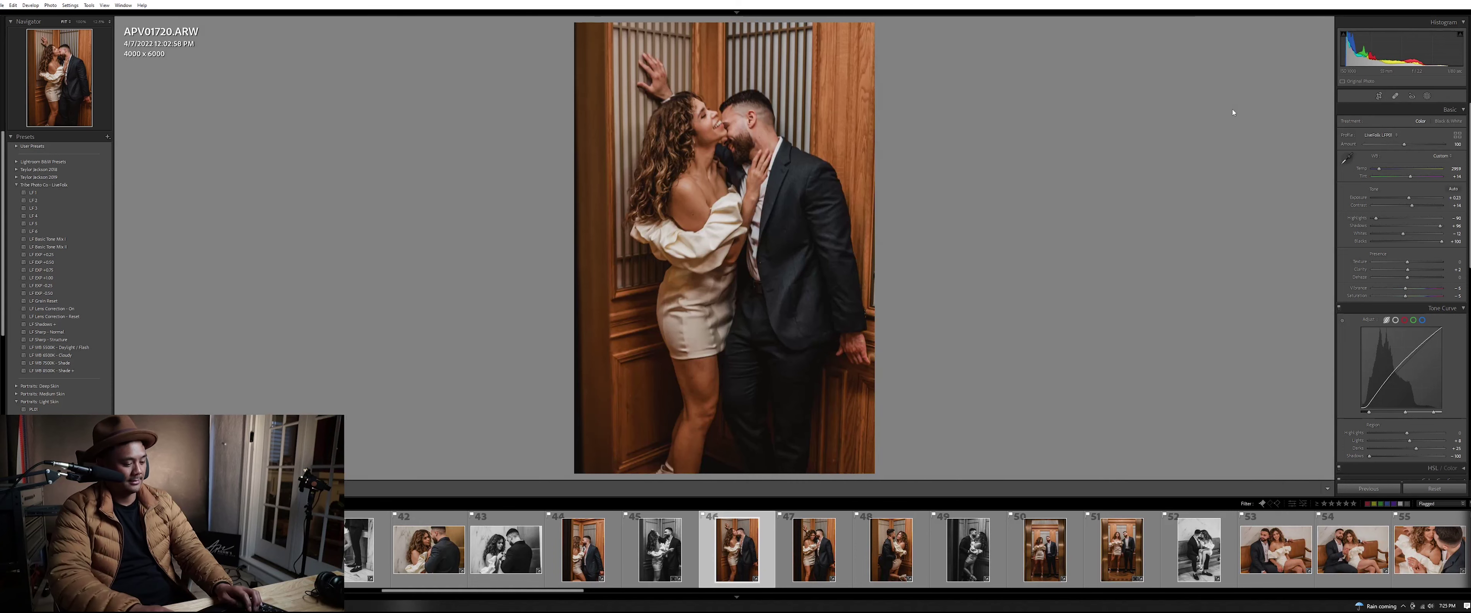
Select the next elevator portrait, APV01721, and return through the Library grid to show it enlarged in Loupe view
{"action": "key", "text": "Right"}
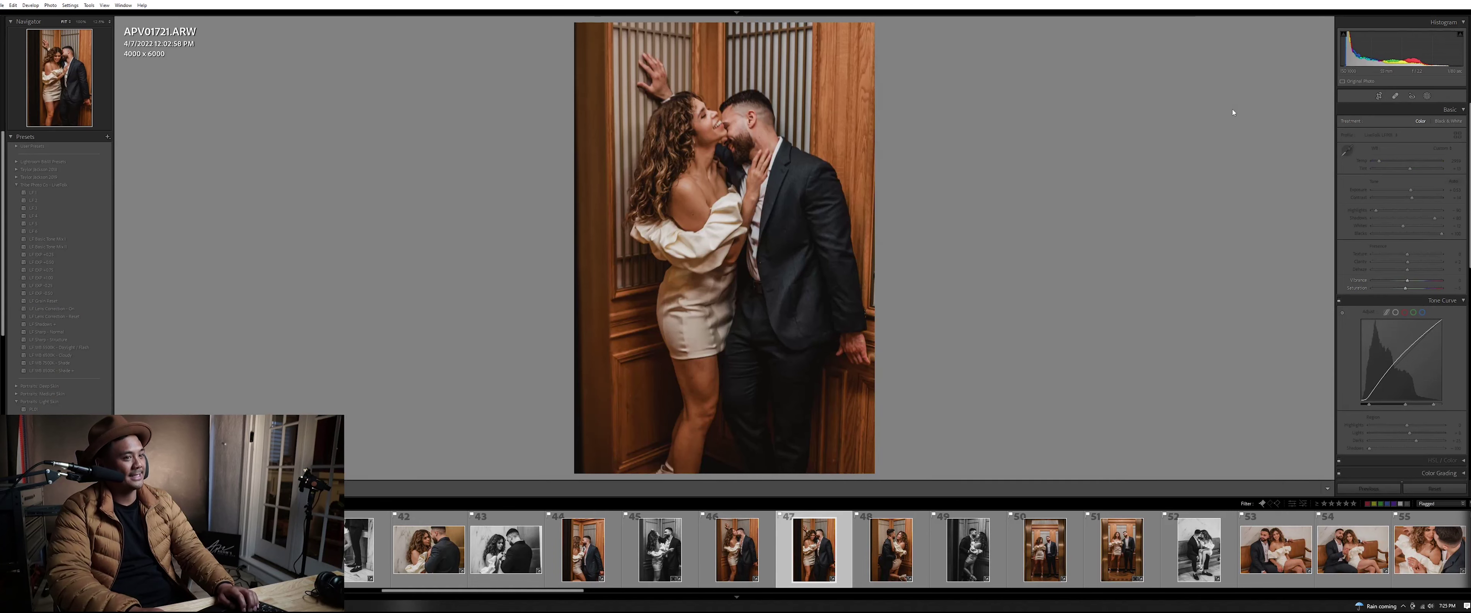
{"action": "key", "text": "g"}
{"action": "key", "text": "e"}
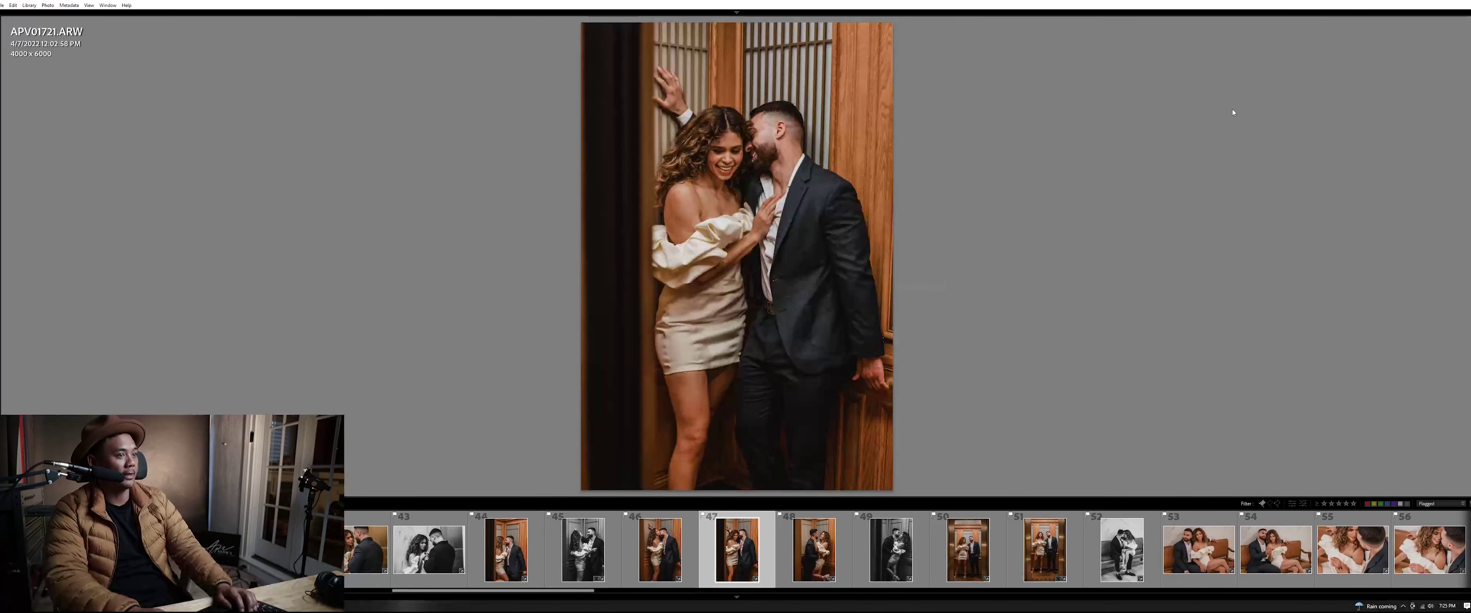
Review the remaining elevator portraits from APV01733 through the black-and-white APV01738 to the framed doorway shot APV01763
{"action": "key", "text": "Right"}
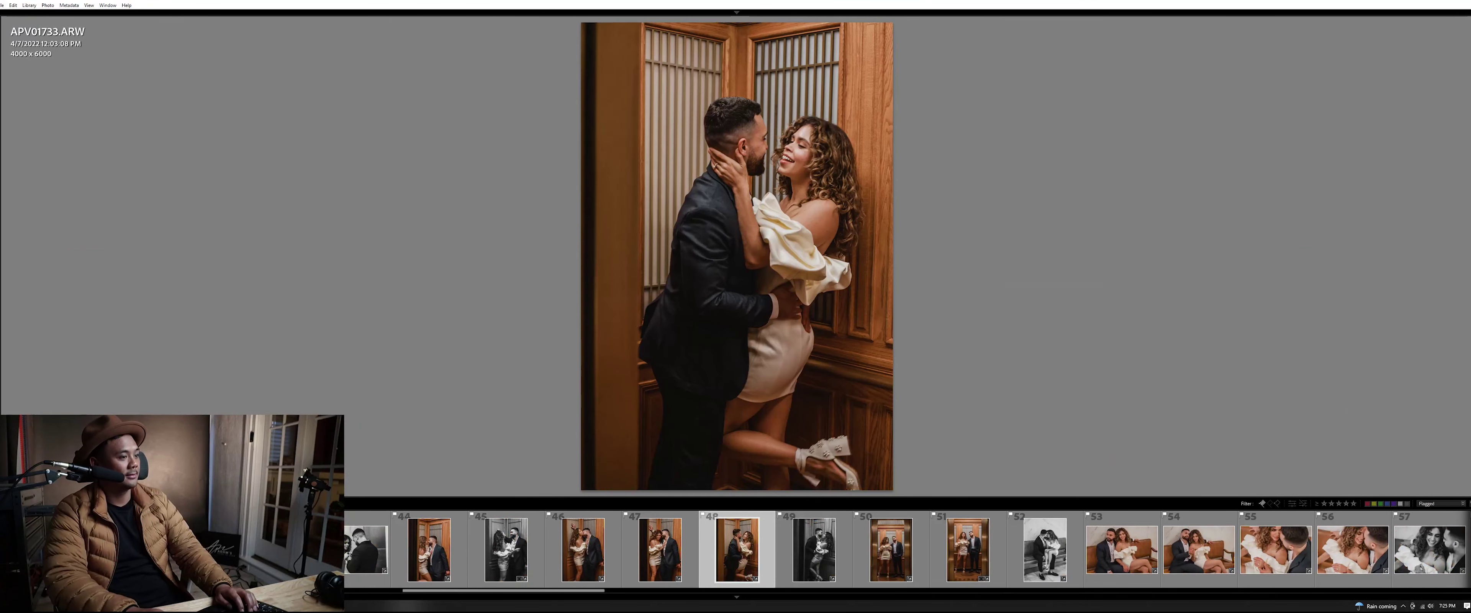
{"action": "key", "text": "Right"}
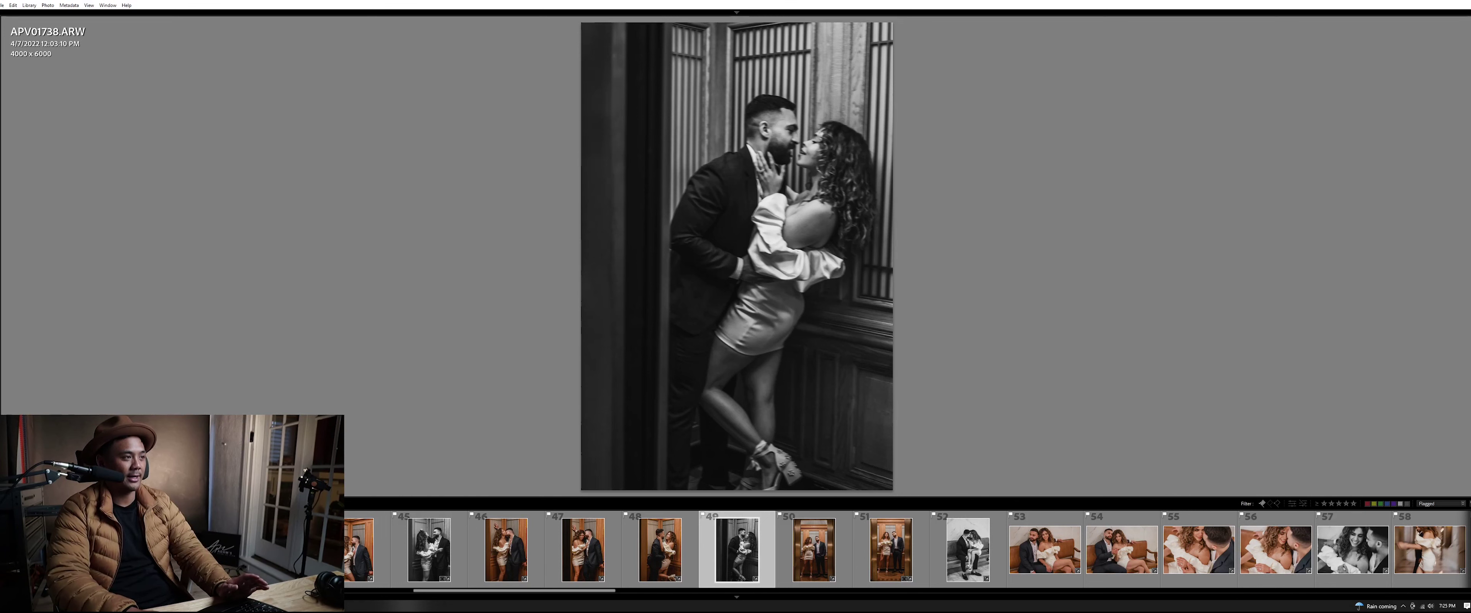
{"action": "key", "text": "Right"}
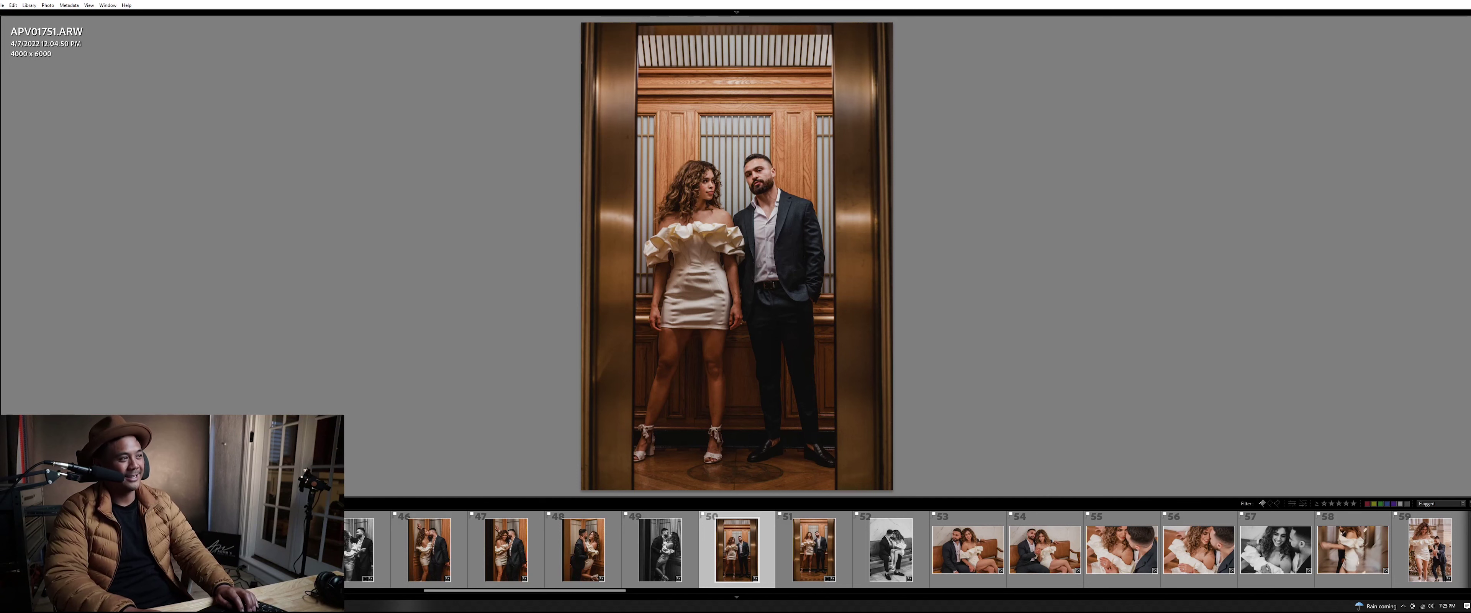
{"action": "key", "text": "Right"}
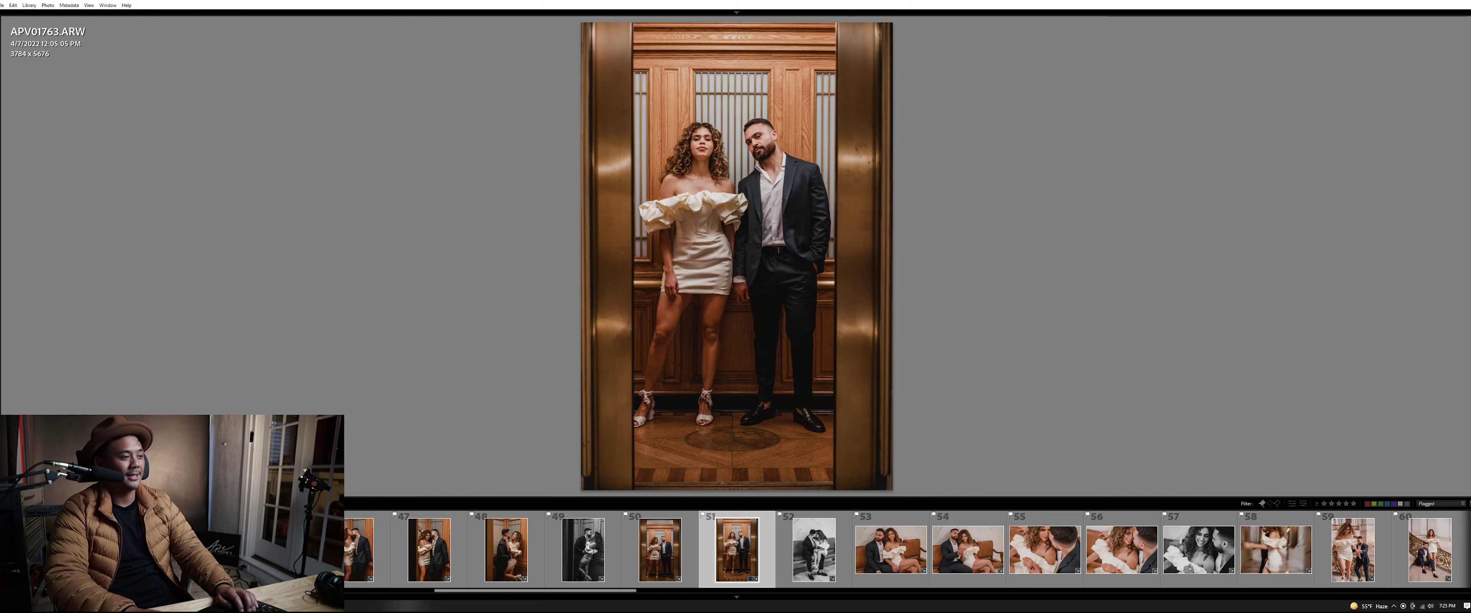
Review the leather bench photos from the black-and-white APV01800 through the ring close-ups to the black-and-white APV01838
{"action": "key", "text": "Right"}
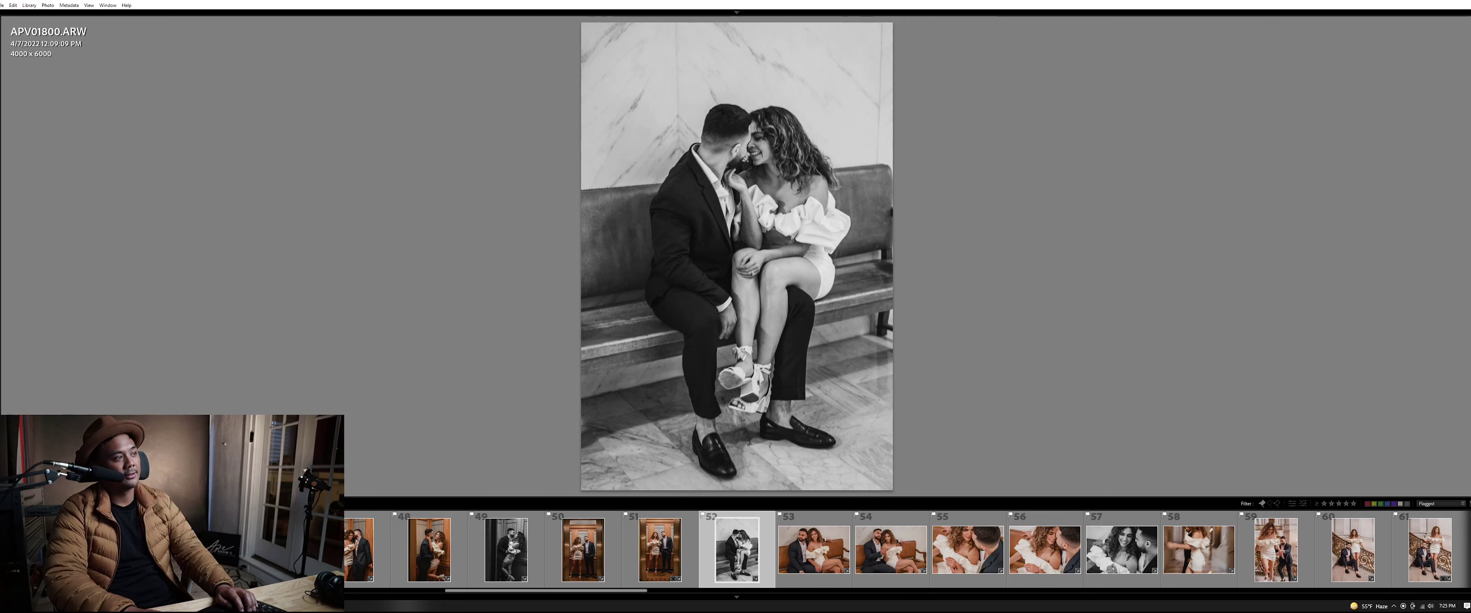
{"action": "key", "text": "Right"}
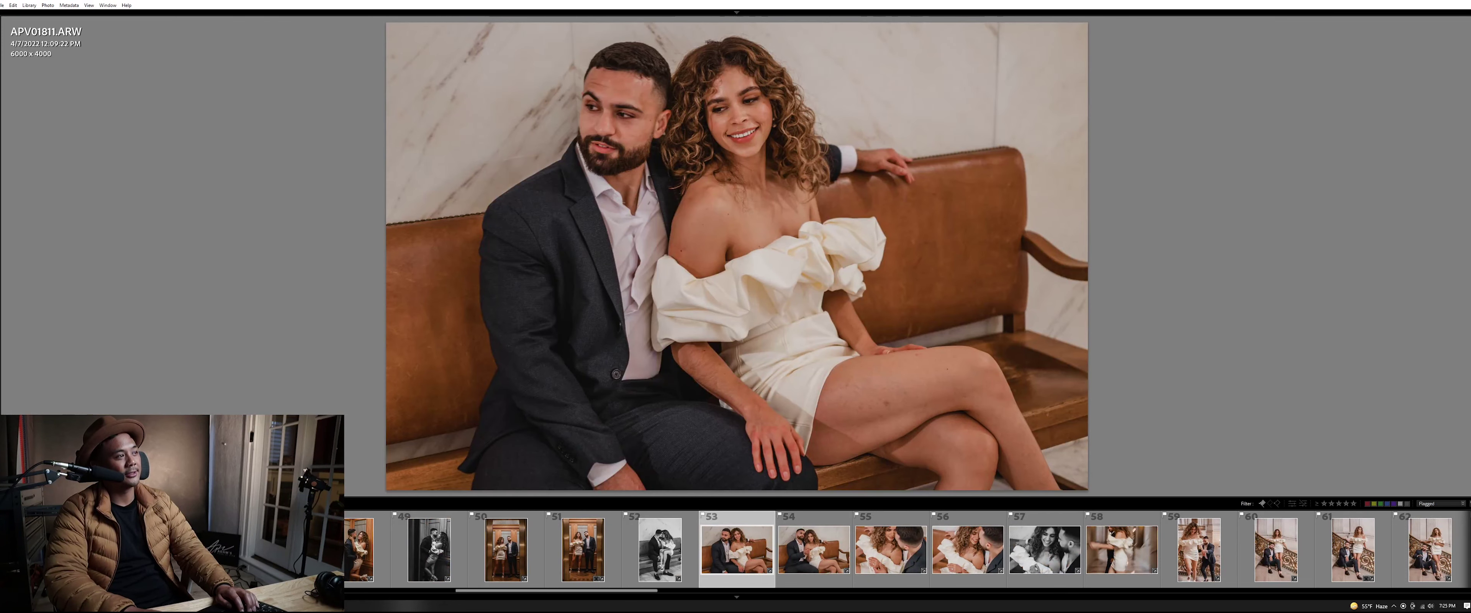
{"action": "key", "text": "Right"}
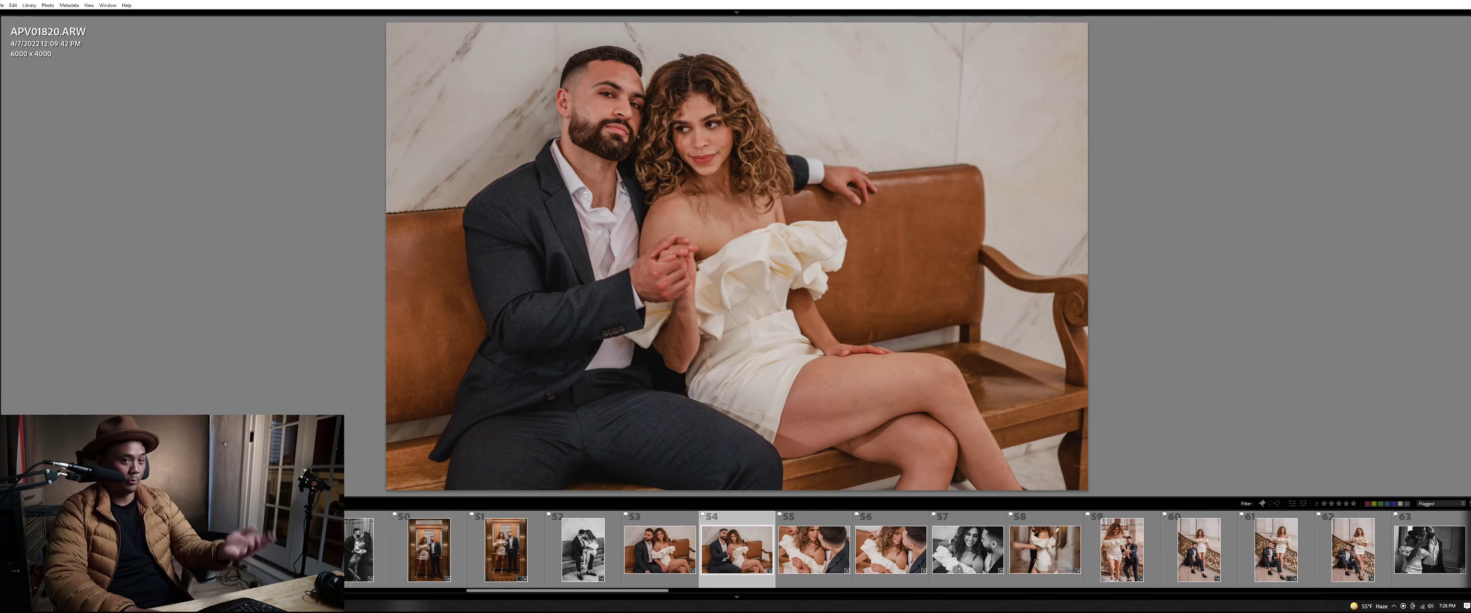
{"action": "key", "text": "Right"}
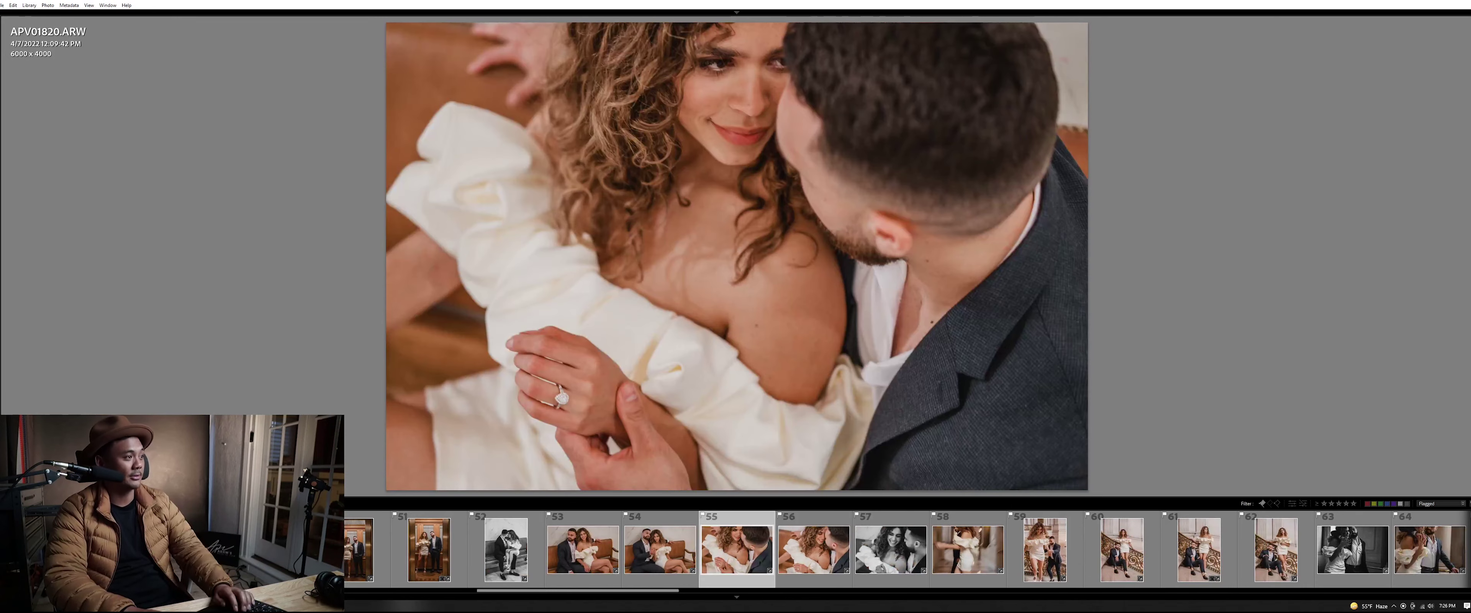
{"action": "key", "text": "Right"}
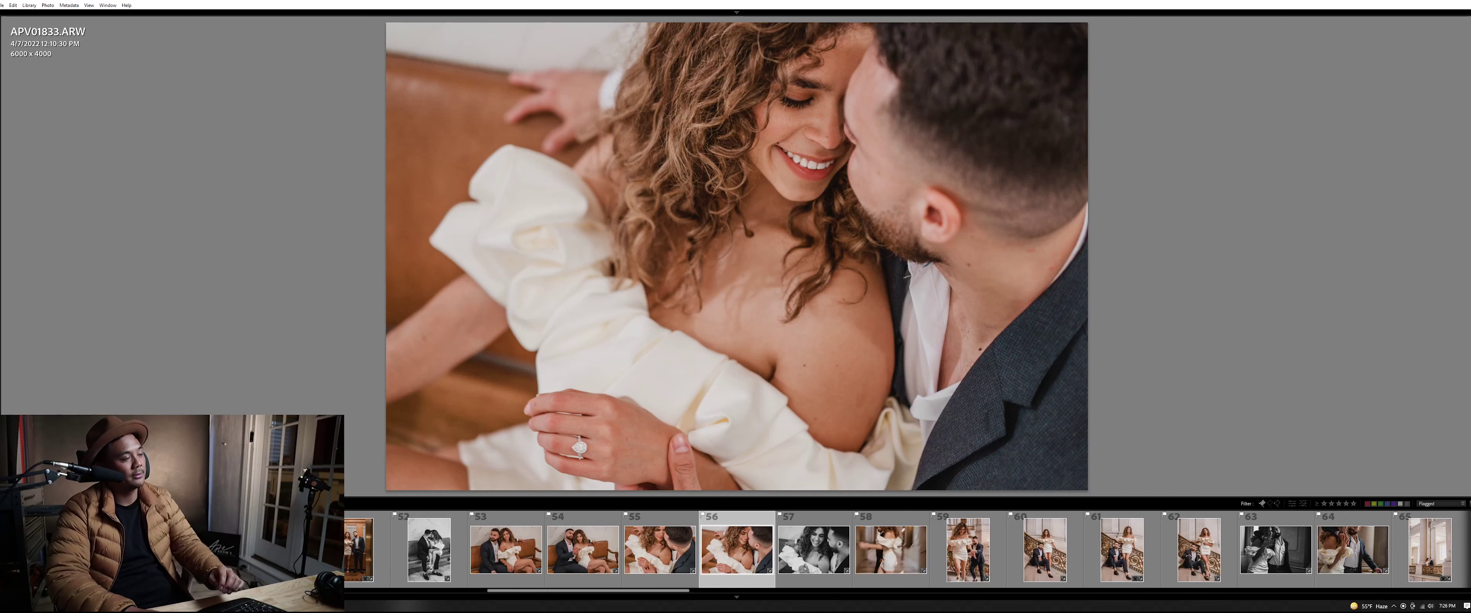
{"action": "key", "text": "Right"}
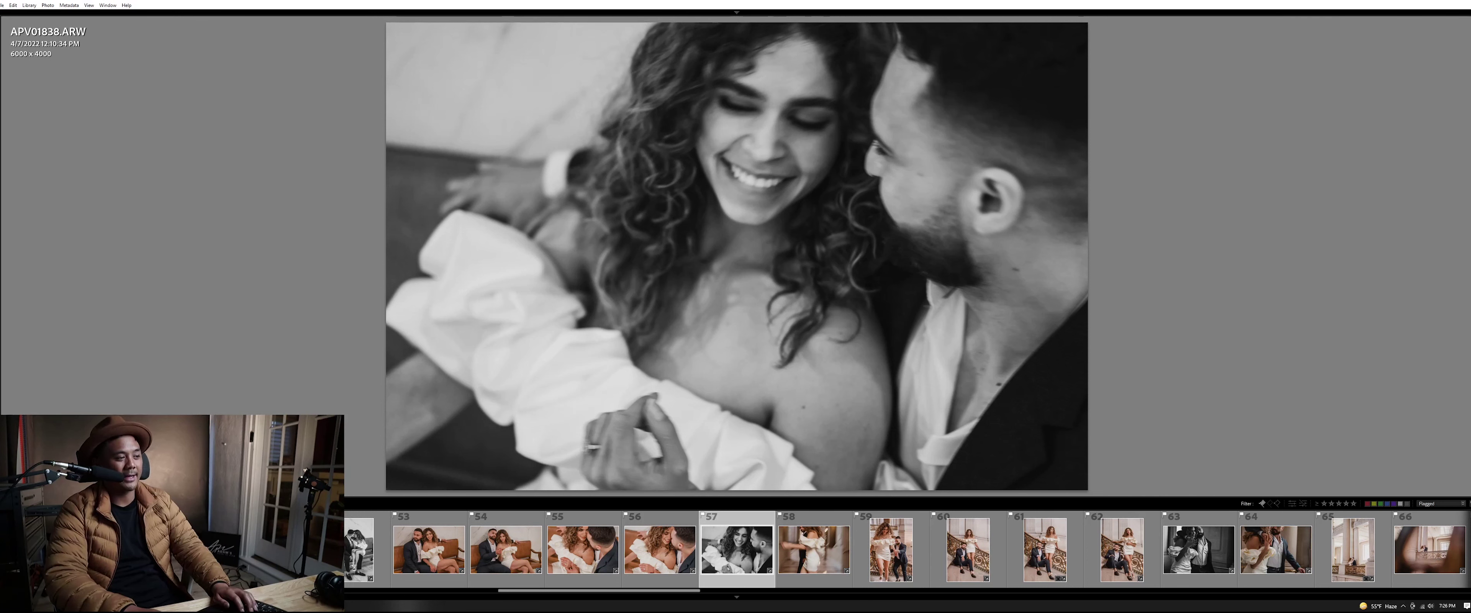
Review the motion-blurred dance shot APV01868 and the staircase photos from APV01896 through APV01929
{"action": "key", "text": "Right"}
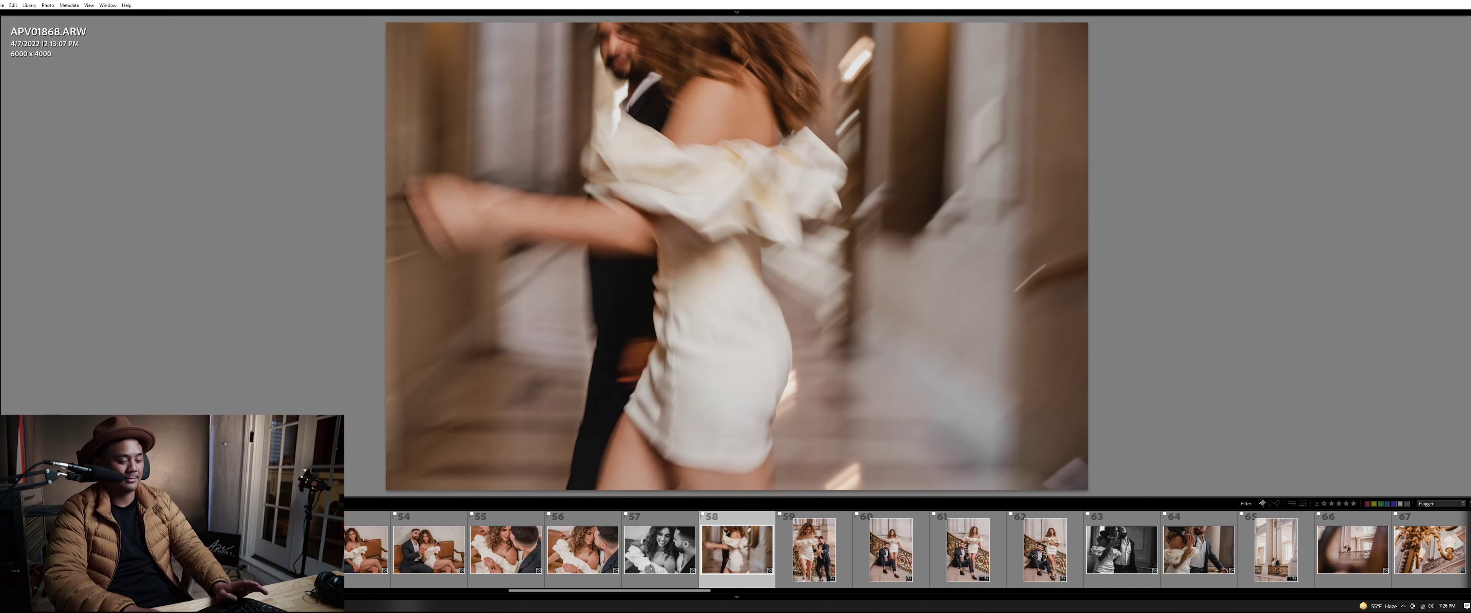
{"action": "key", "text": "Right"}
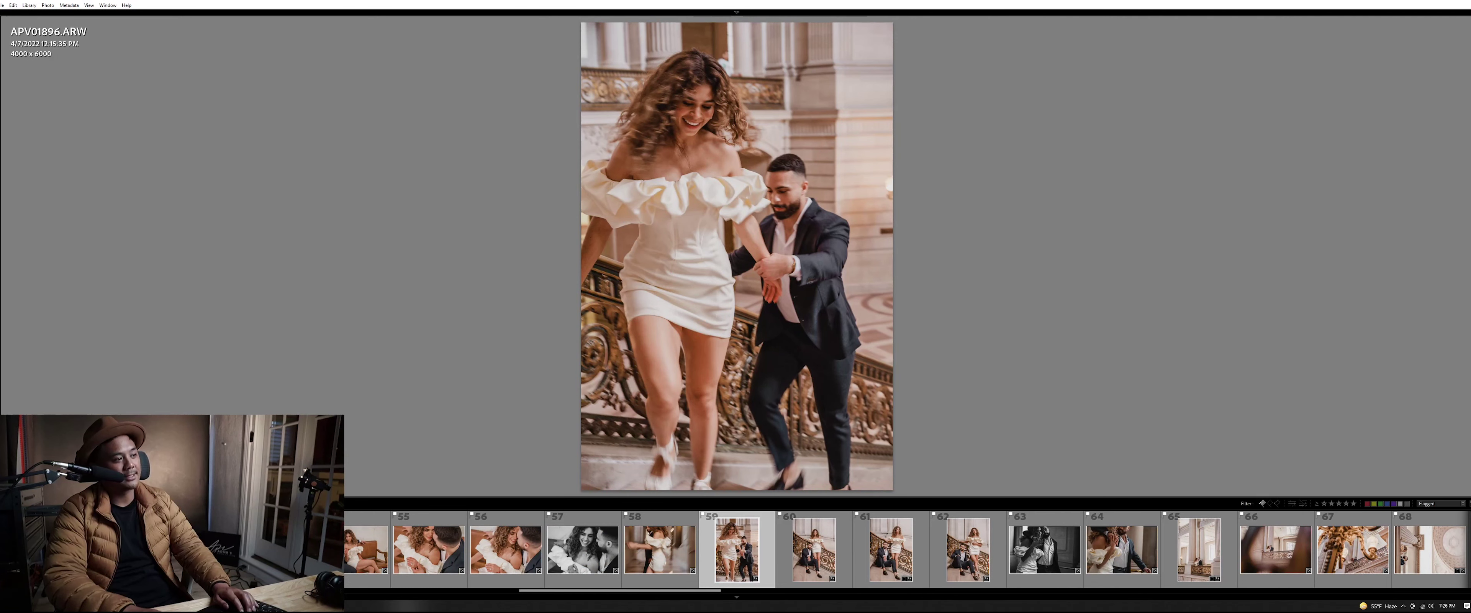
{"action": "key", "text": "Right"}
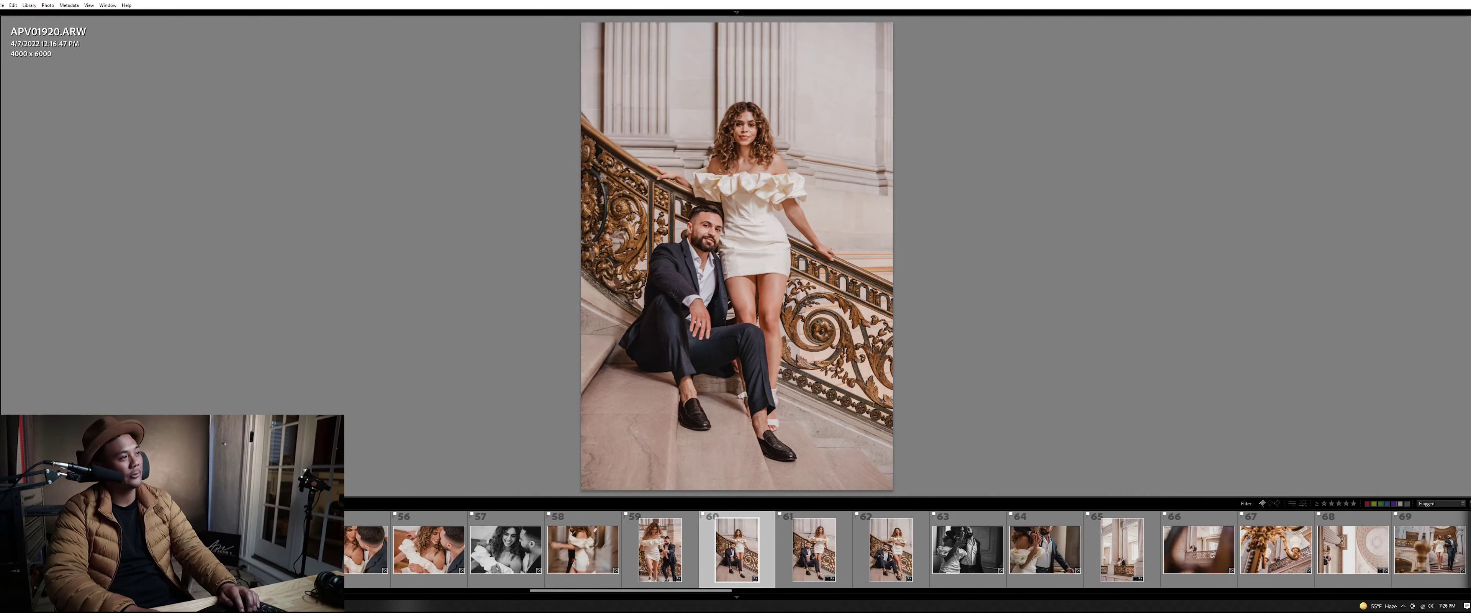
{"action": "key", "text": "Right"}
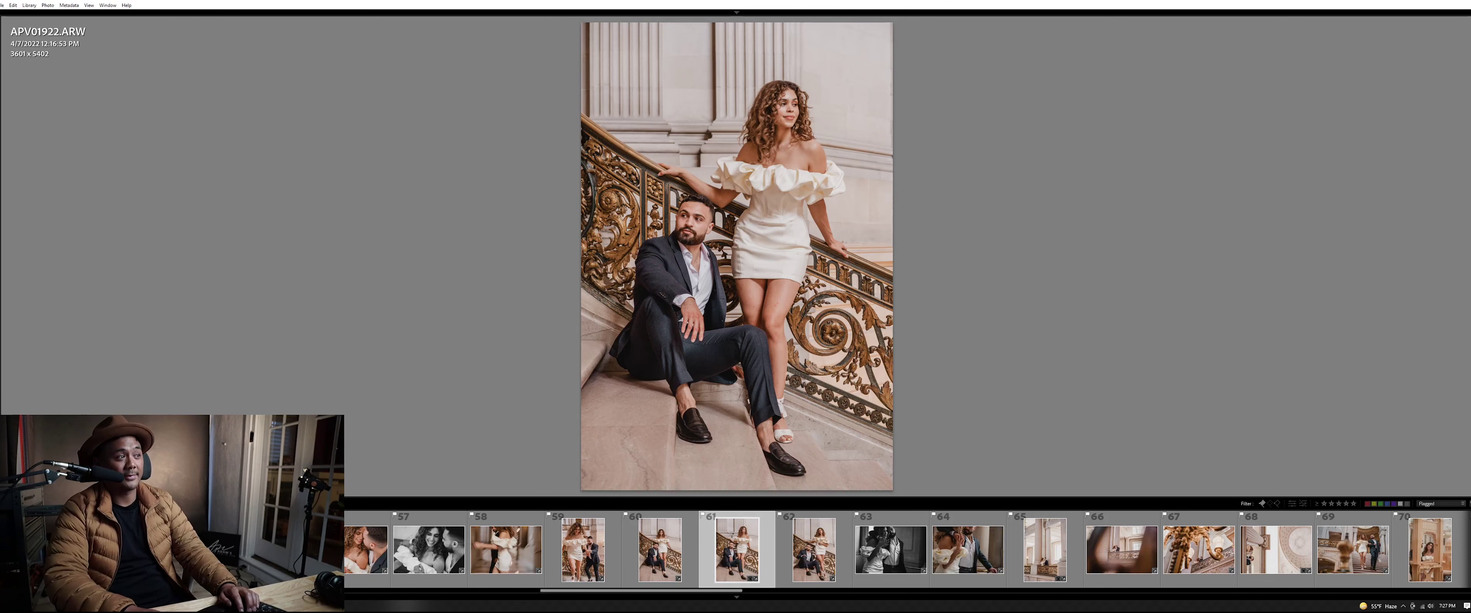
{"action": "key", "text": "Right"}
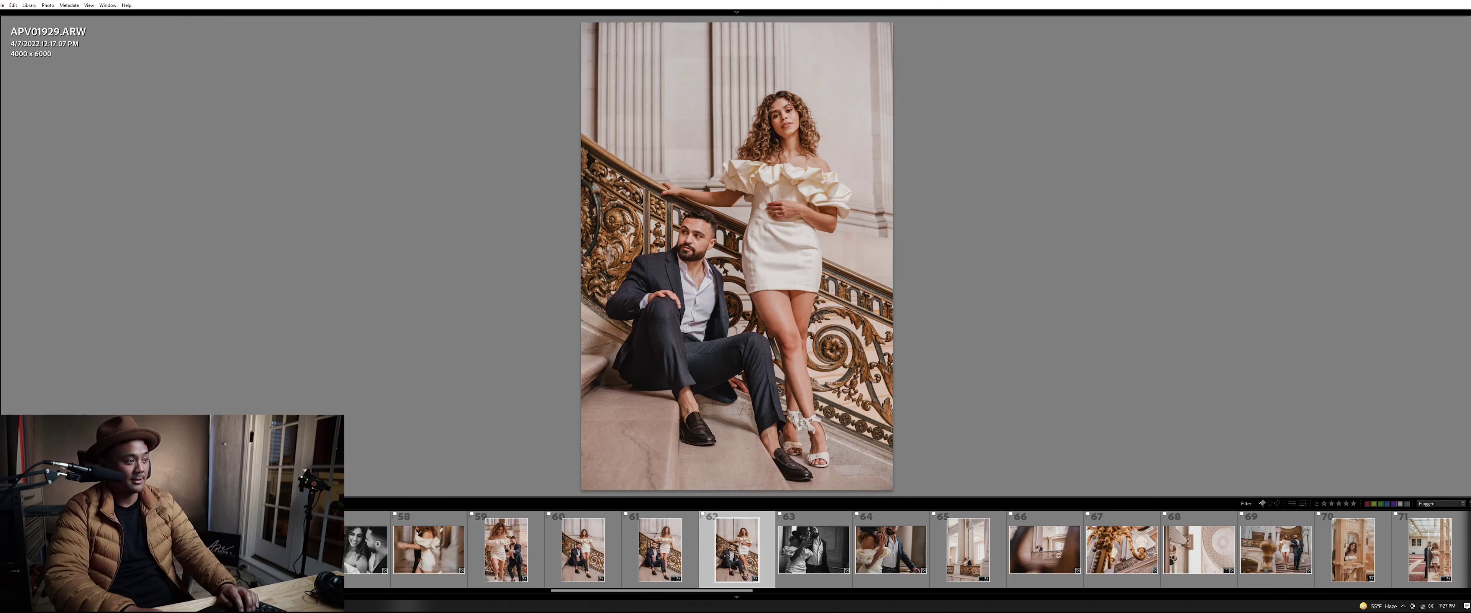
{"action": "key", "text": "Right"}
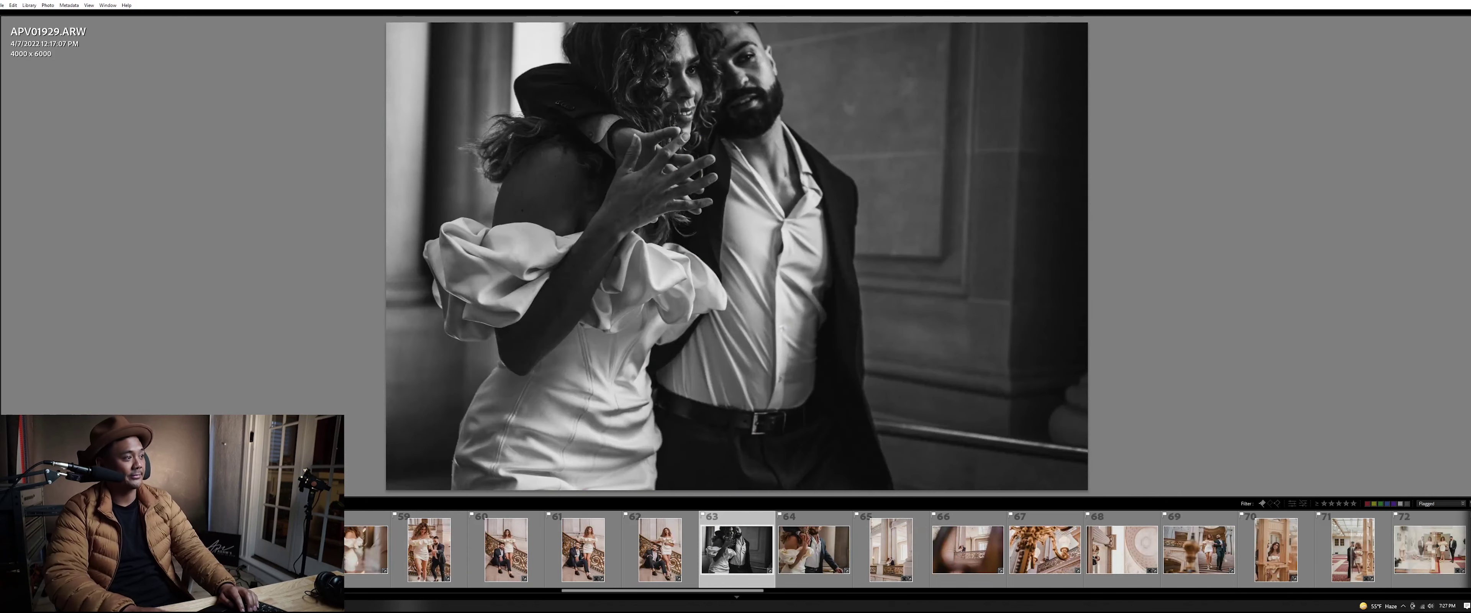
{"action": "key", "text": "Left"}
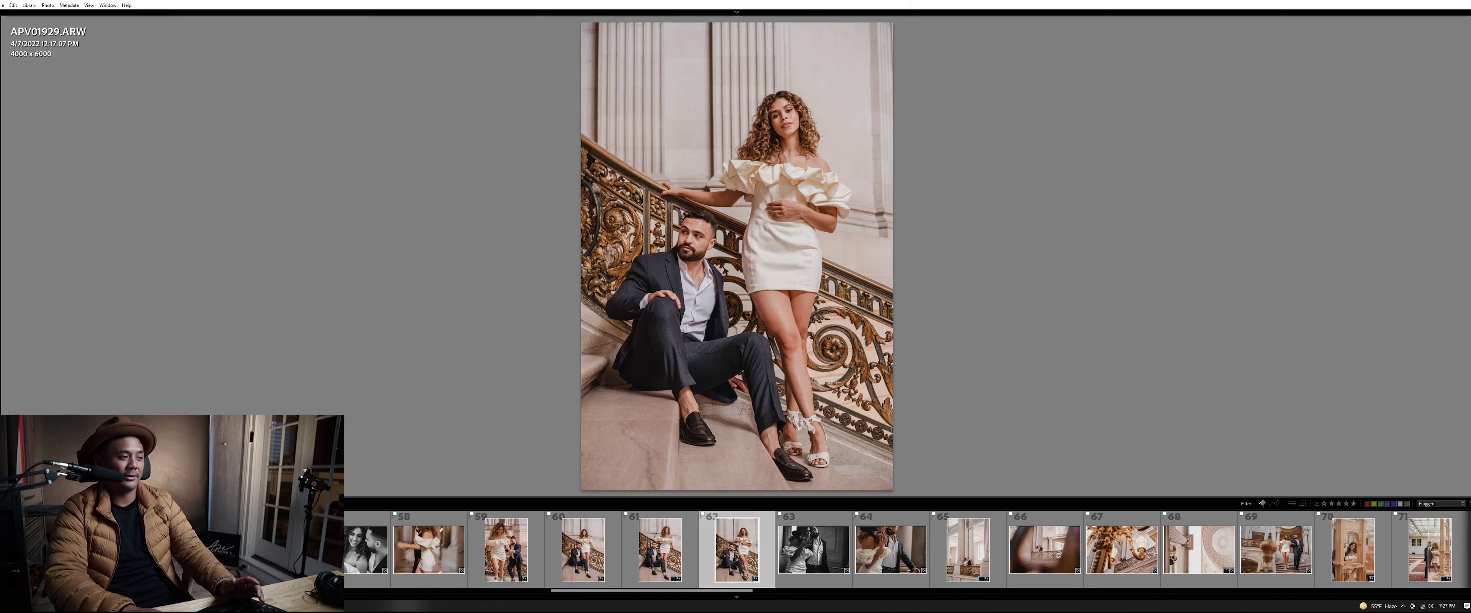
Review the black-and-white embrace APV01943, the color close-up APV01946, and the balcony photos APV01991 and APV01997
{"action": "key", "text": "Right"}
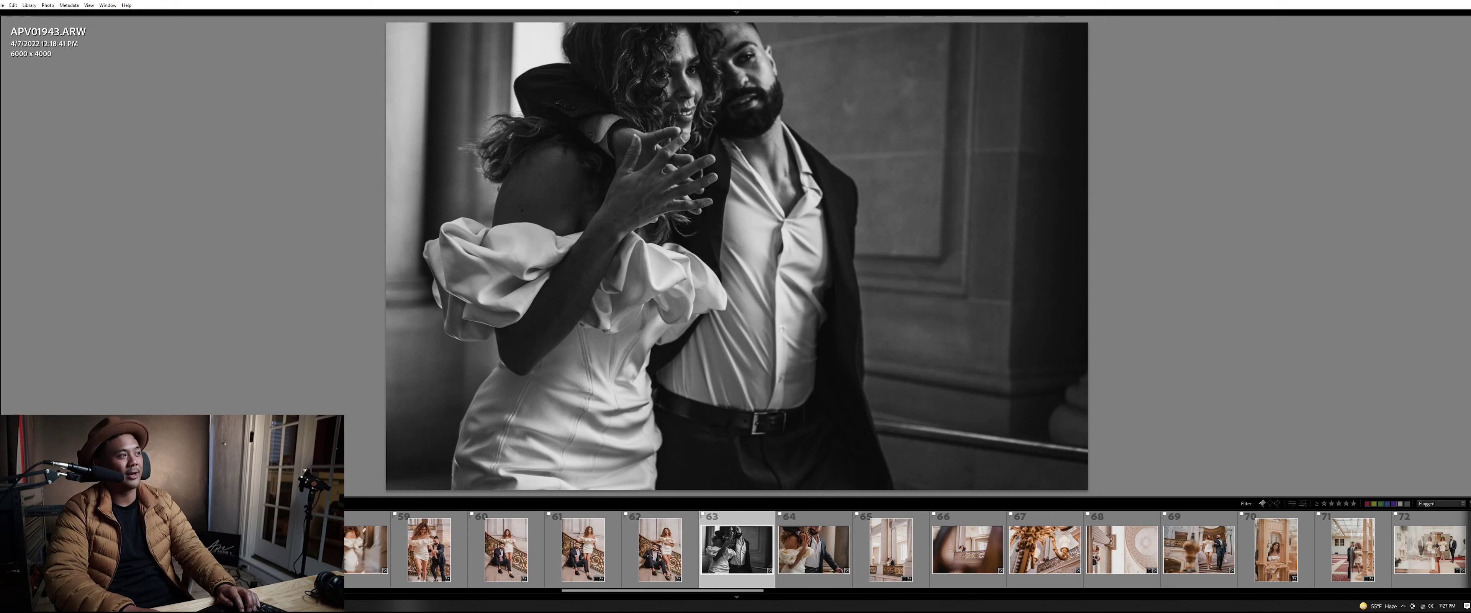
{"action": "key", "text": "Right"}
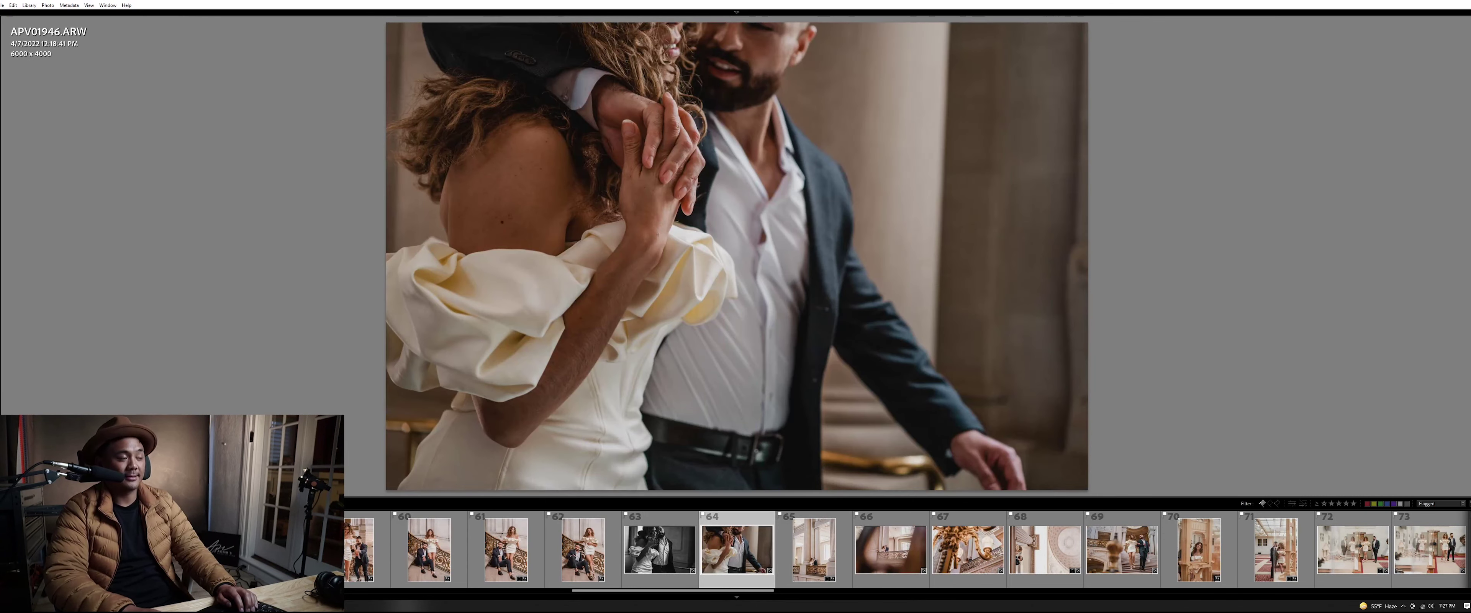
{"action": "key", "text": "Right"}
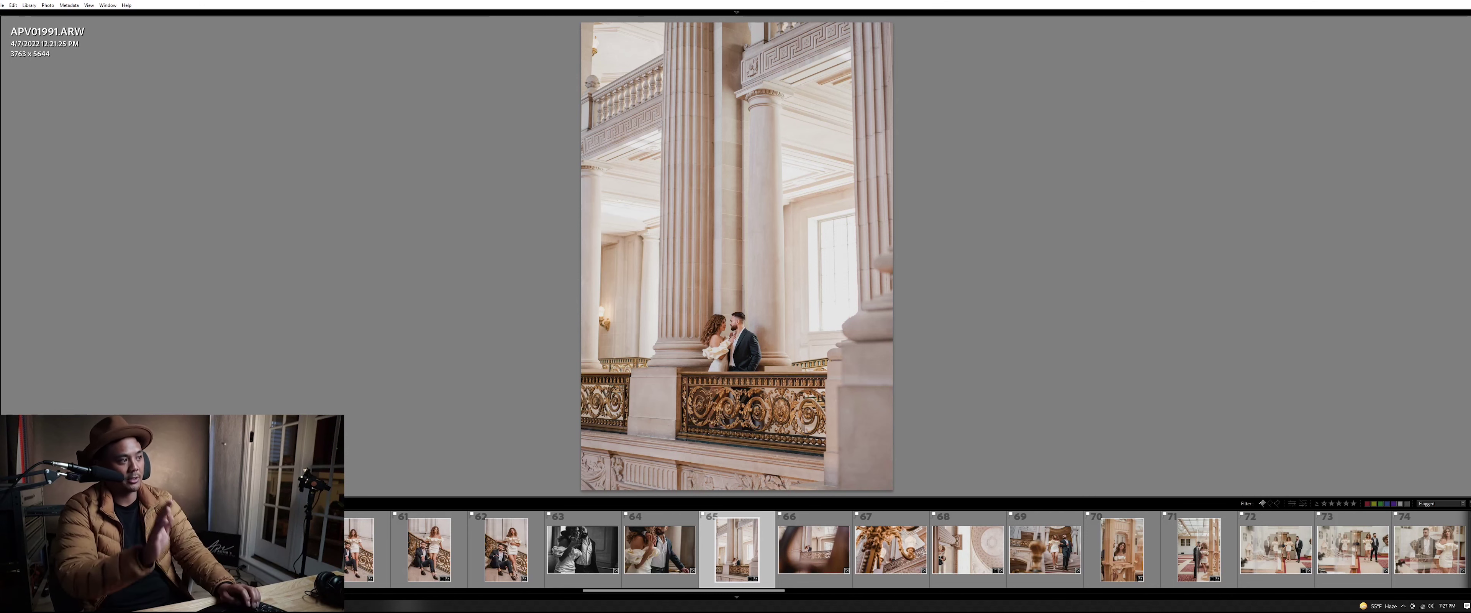
{"action": "key", "text": "Right"}
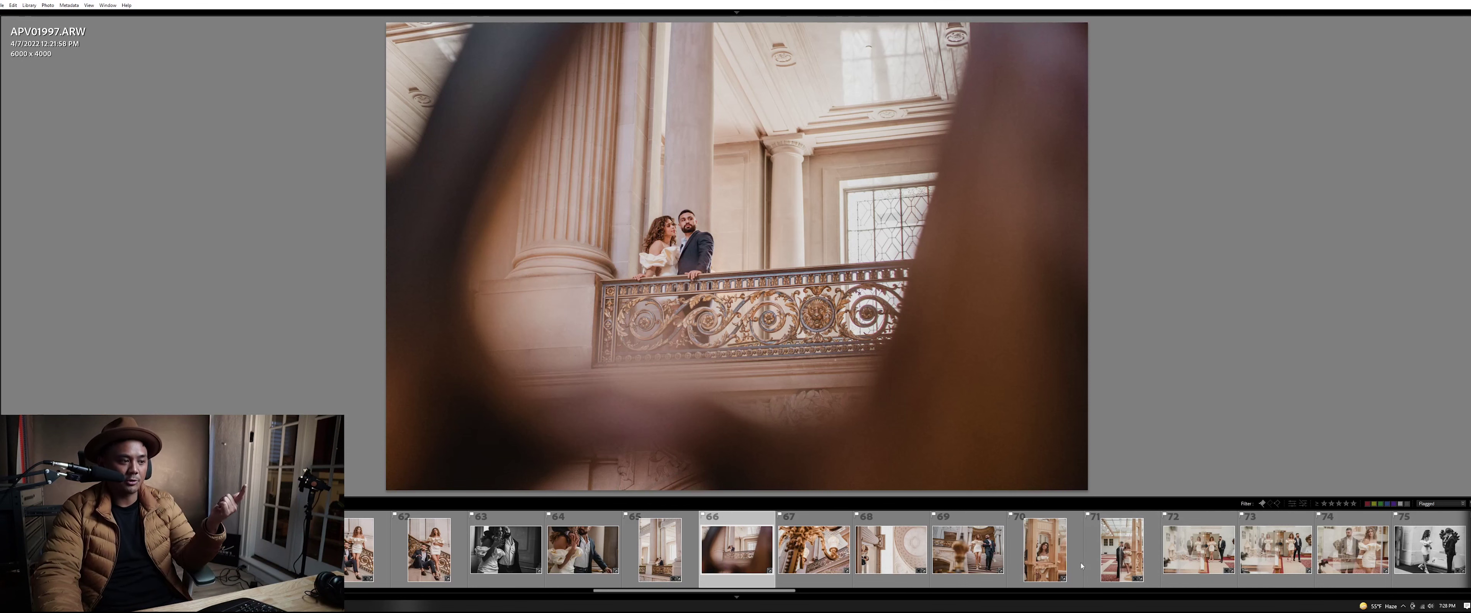
Skip ahead to the wooden tower model portrait and review the glass-reflection photos from APV02103 through the black-and-white APV02141
{"action": "left_click", "coordinate": [1068, 547]}
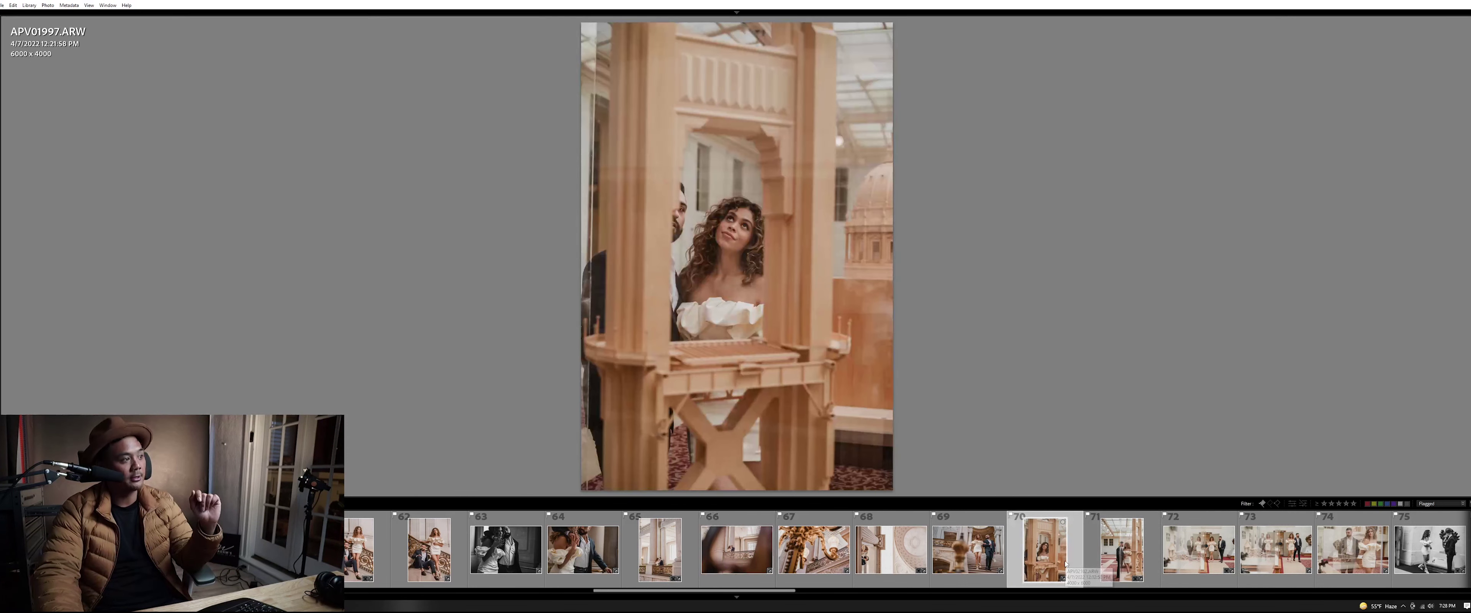
{"action": "left_click", "coordinate": [1127, 566]}
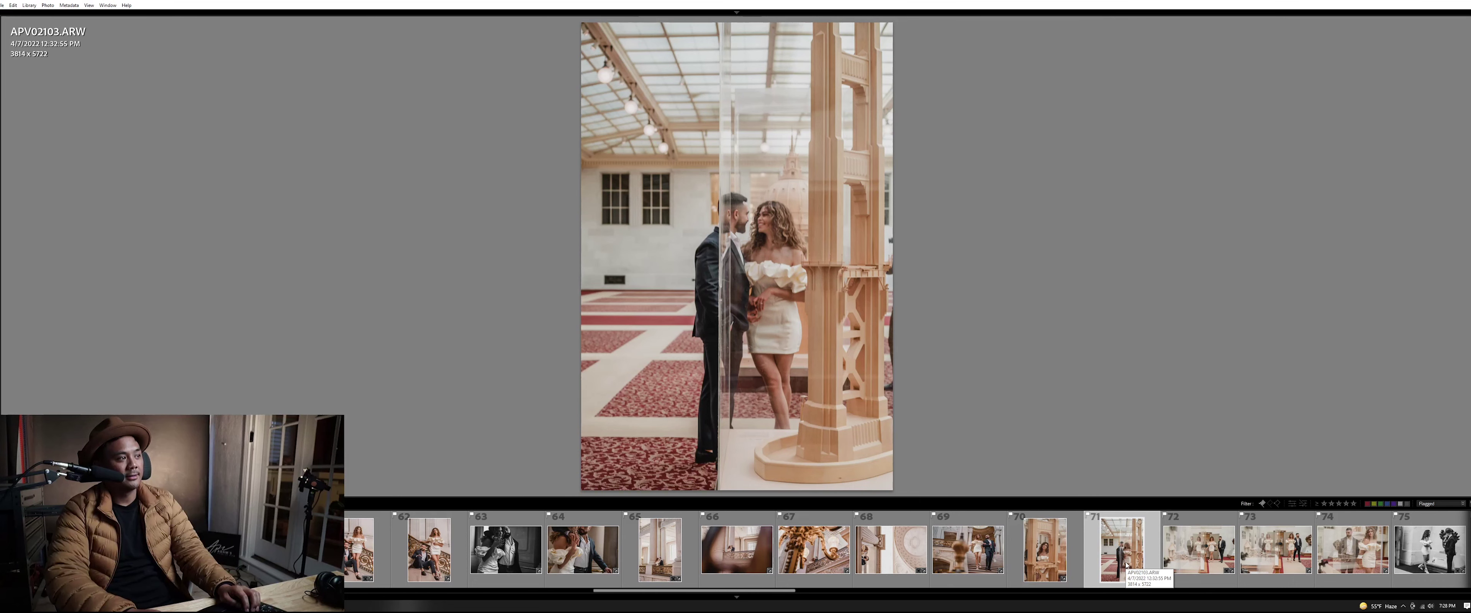
{"action": "key", "text": "Right"}
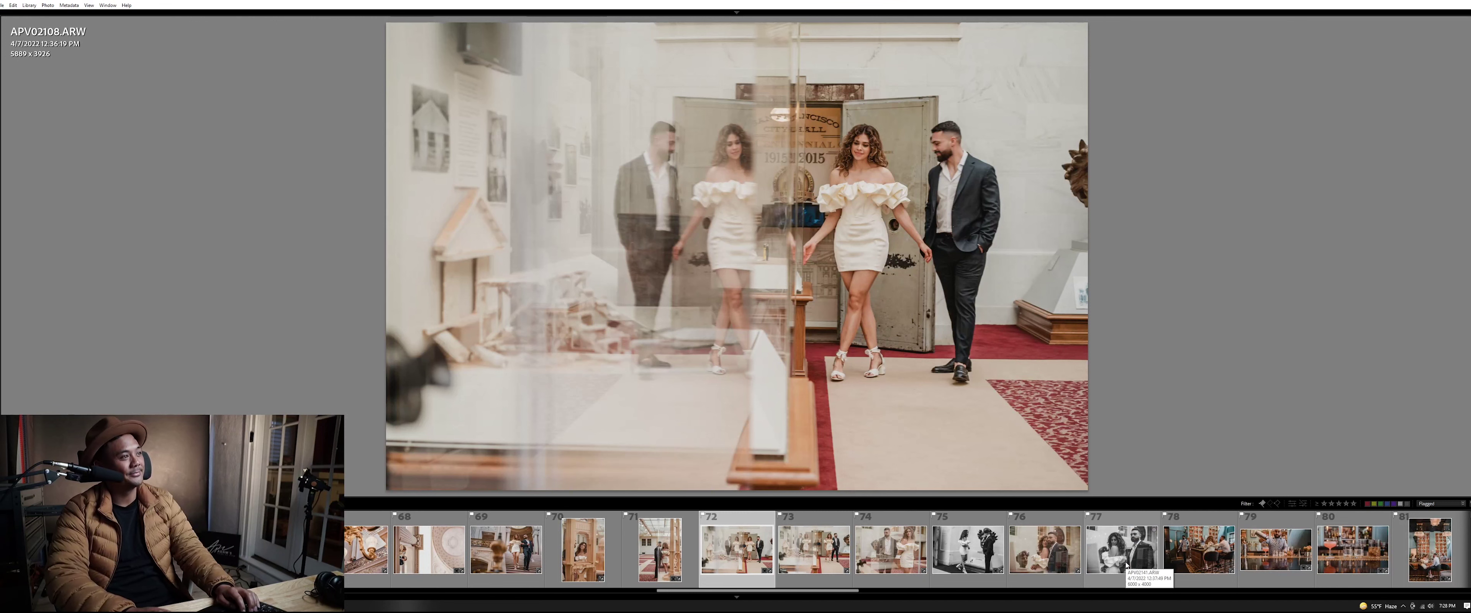
{"action": "key", "text": "Right"}
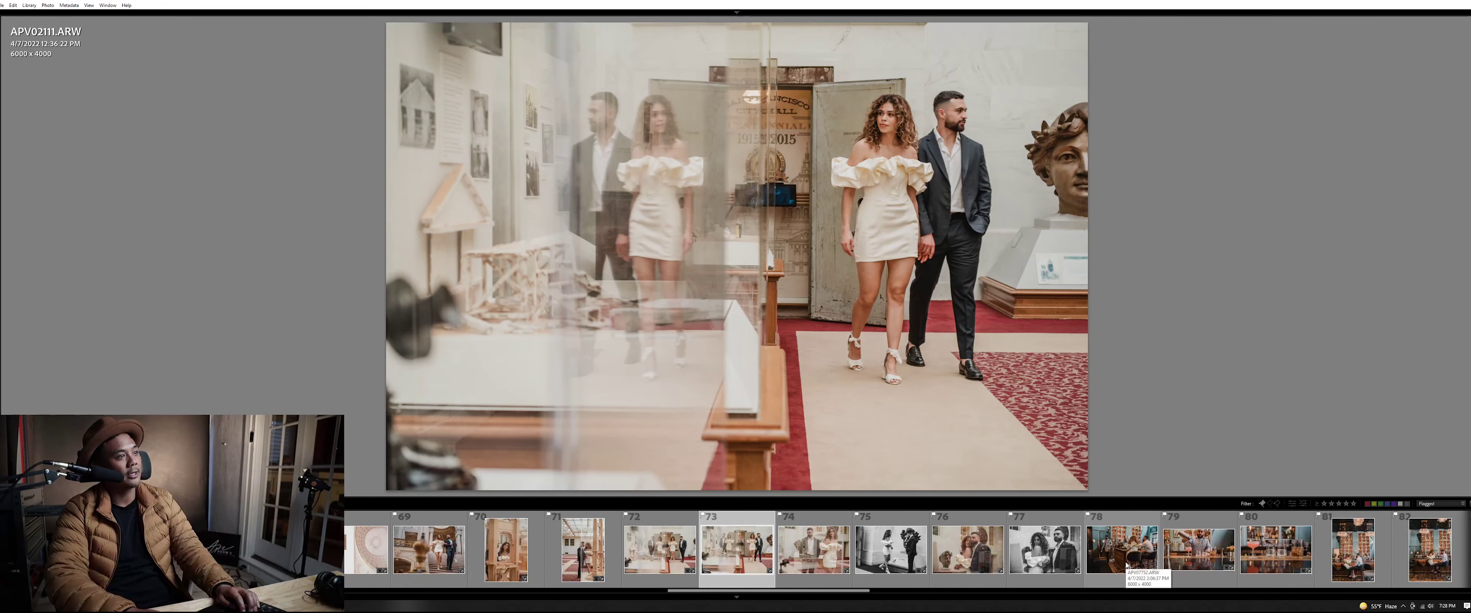
{"action": "key", "text": "Right"}
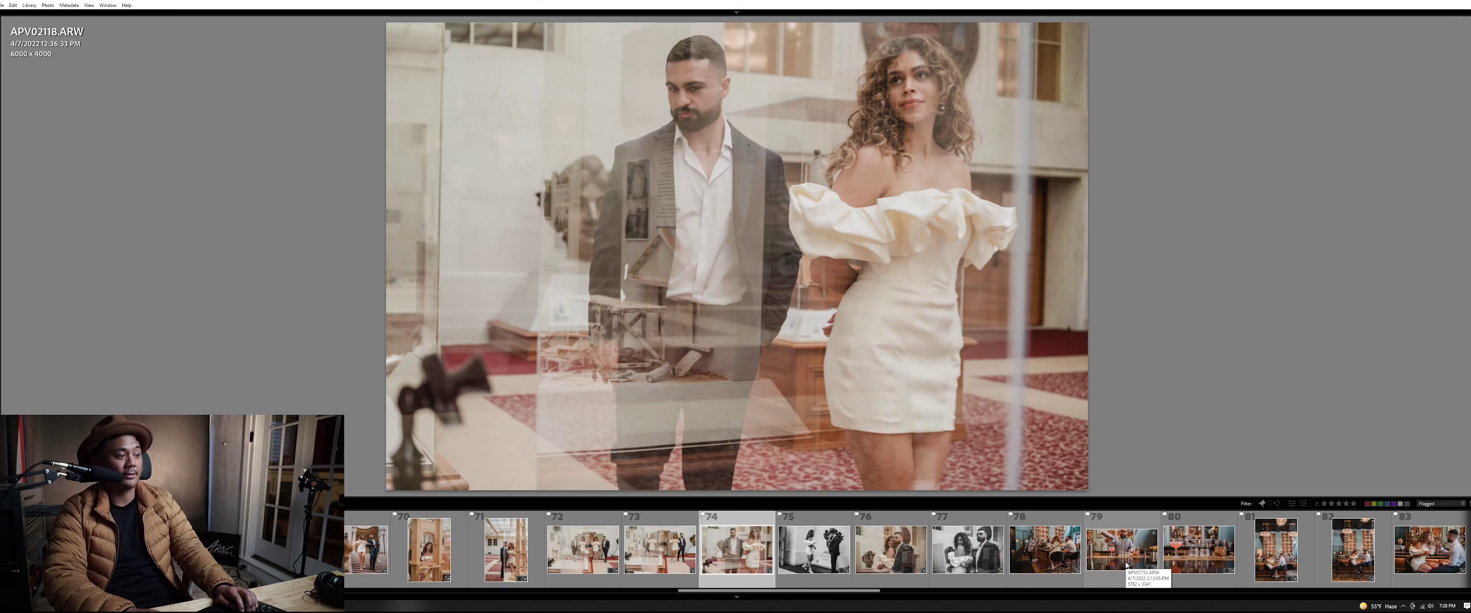
{"action": "key", "text": "Right"}
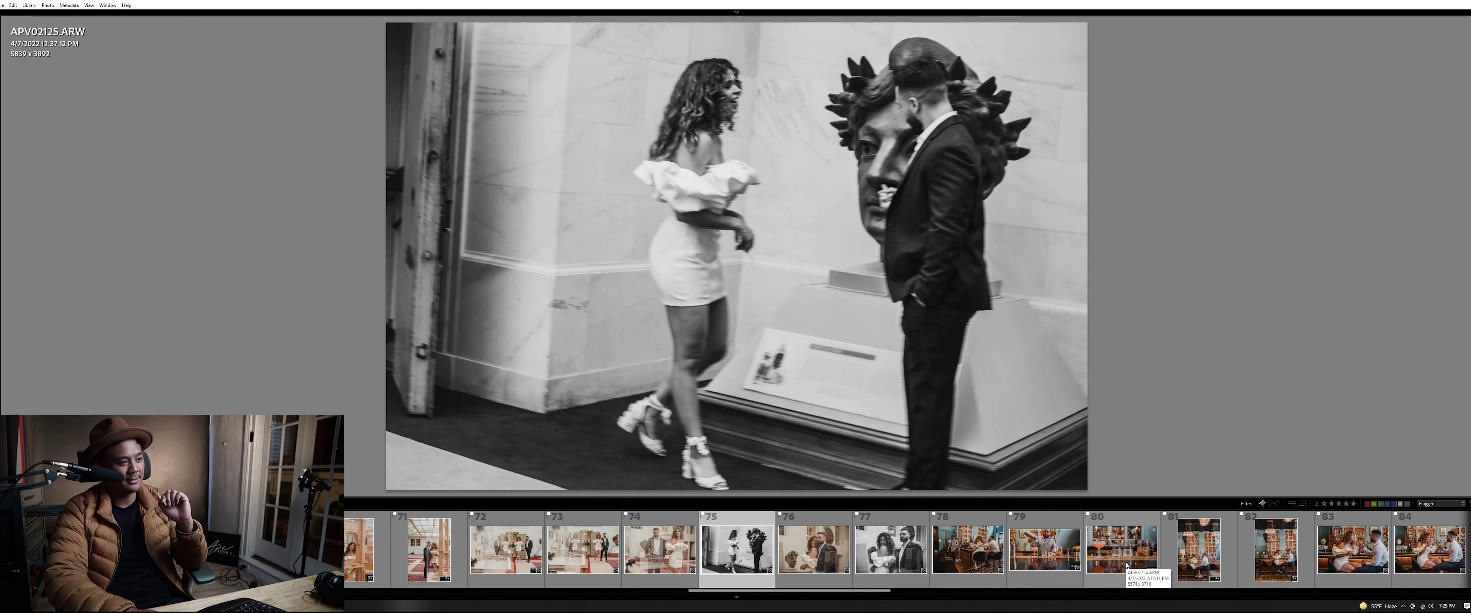
{"action": "key", "text": "Right"}
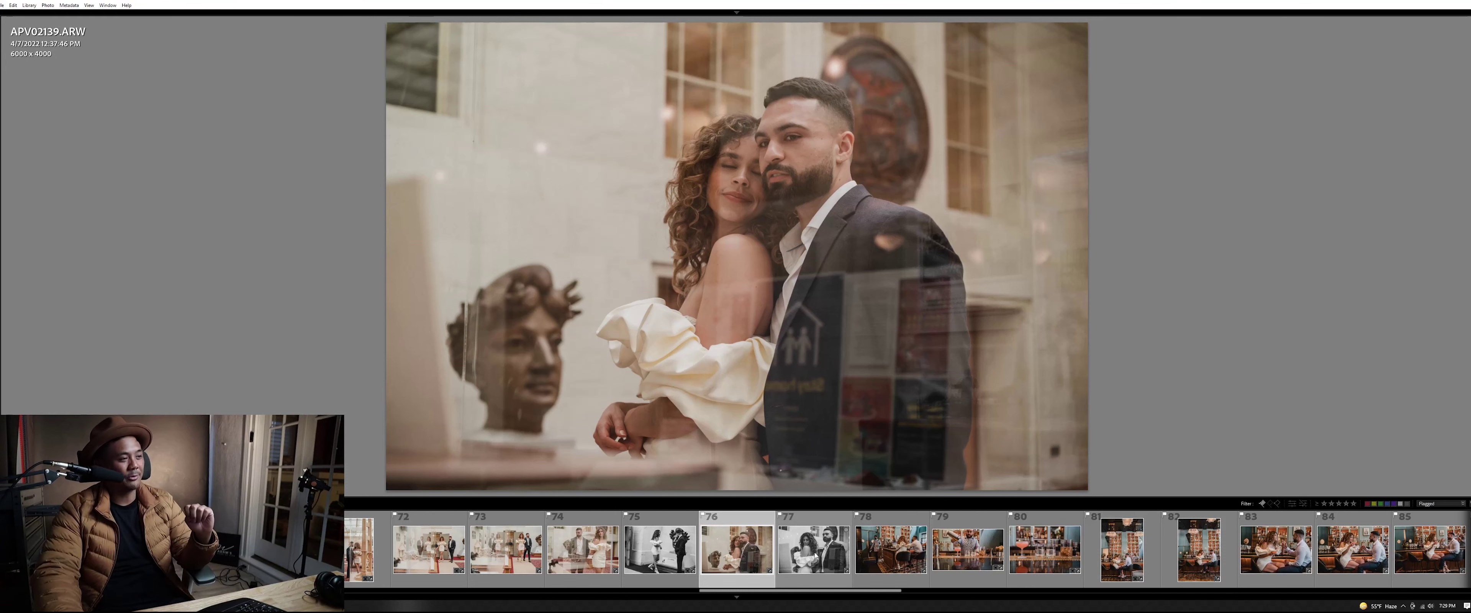
{"action": "key", "text": "Right"}
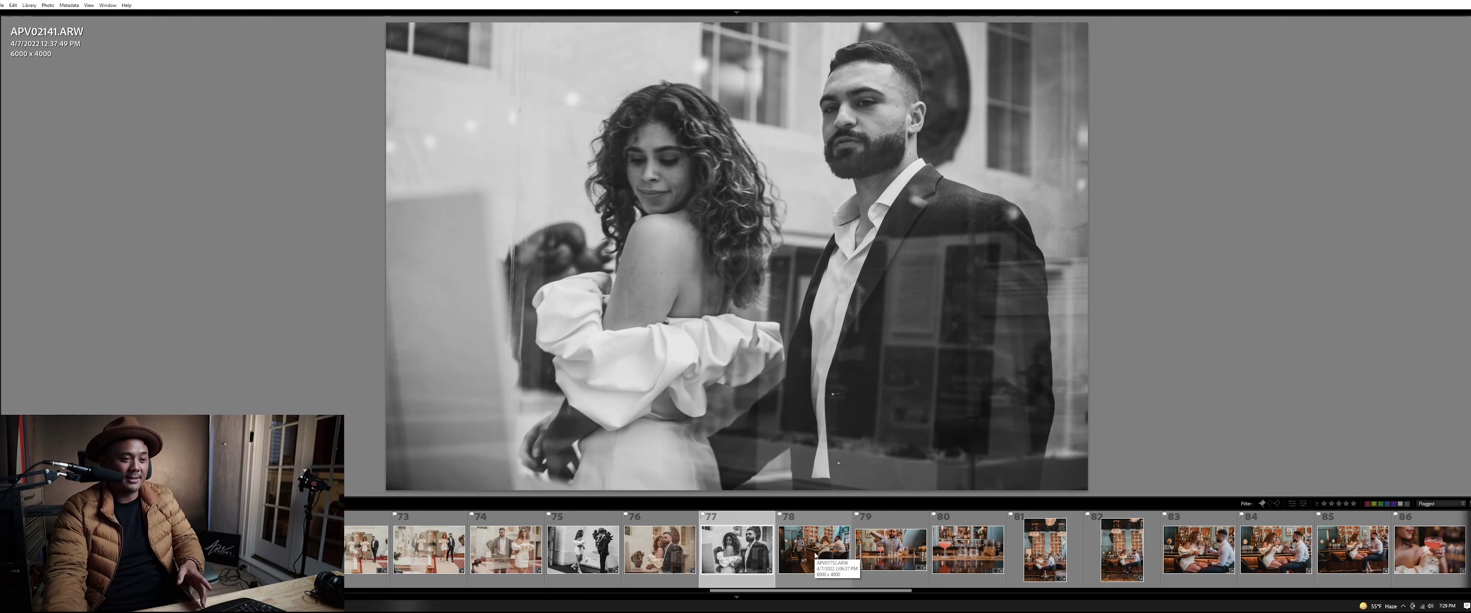
Review the first bar photos from the wide shot APV07752 through the cocktail close-ups to the full bar portrait APV07760
{"action": "left_click", "coordinate": [816, 556]}
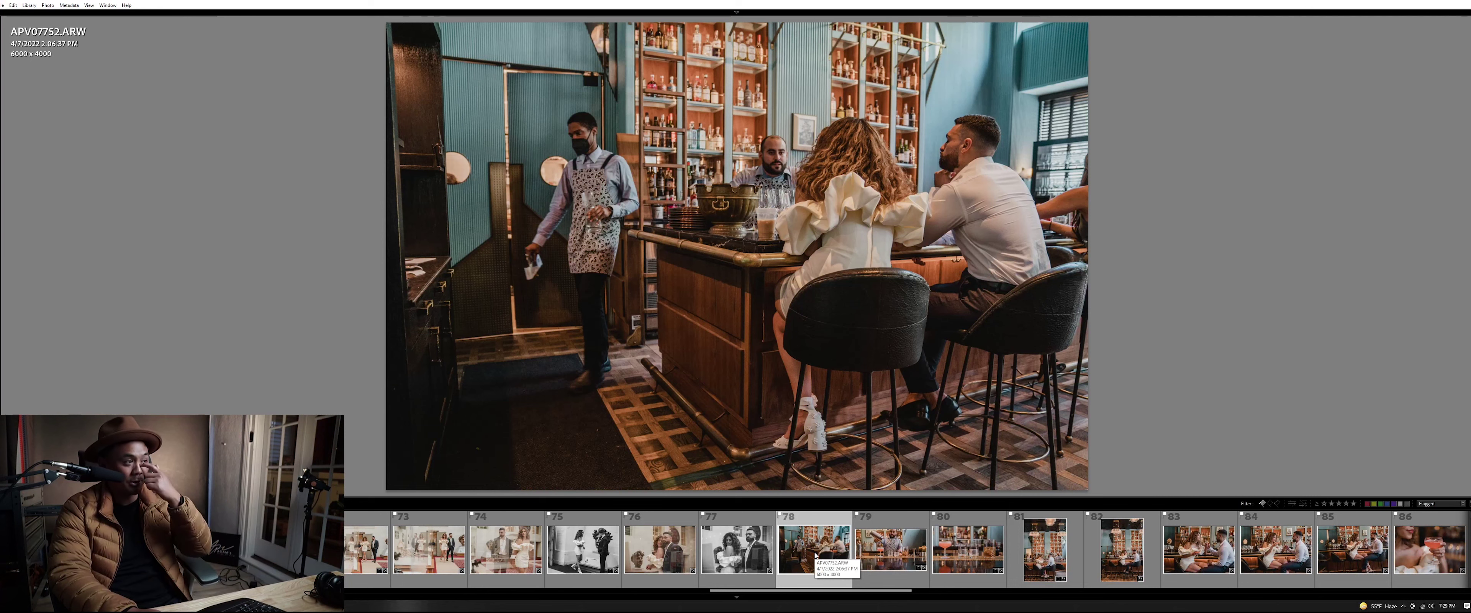
{"action": "key", "text": "Right"}
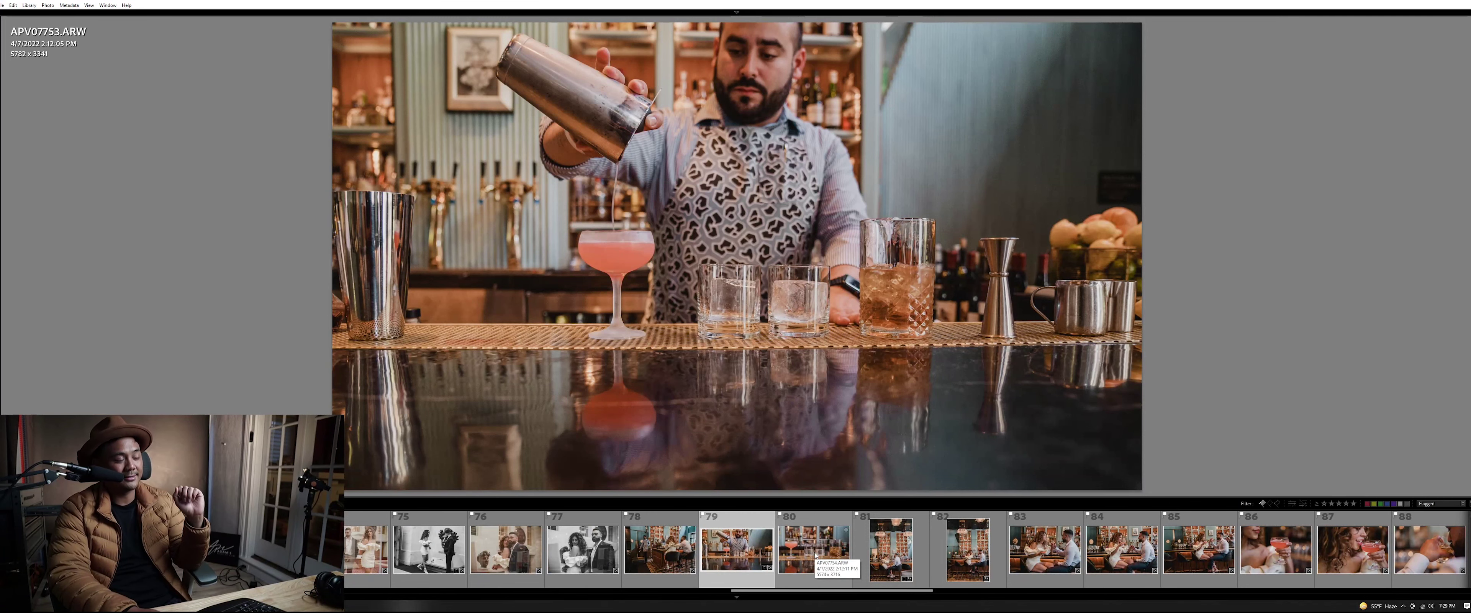
{"action": "key", "text": "Right"}
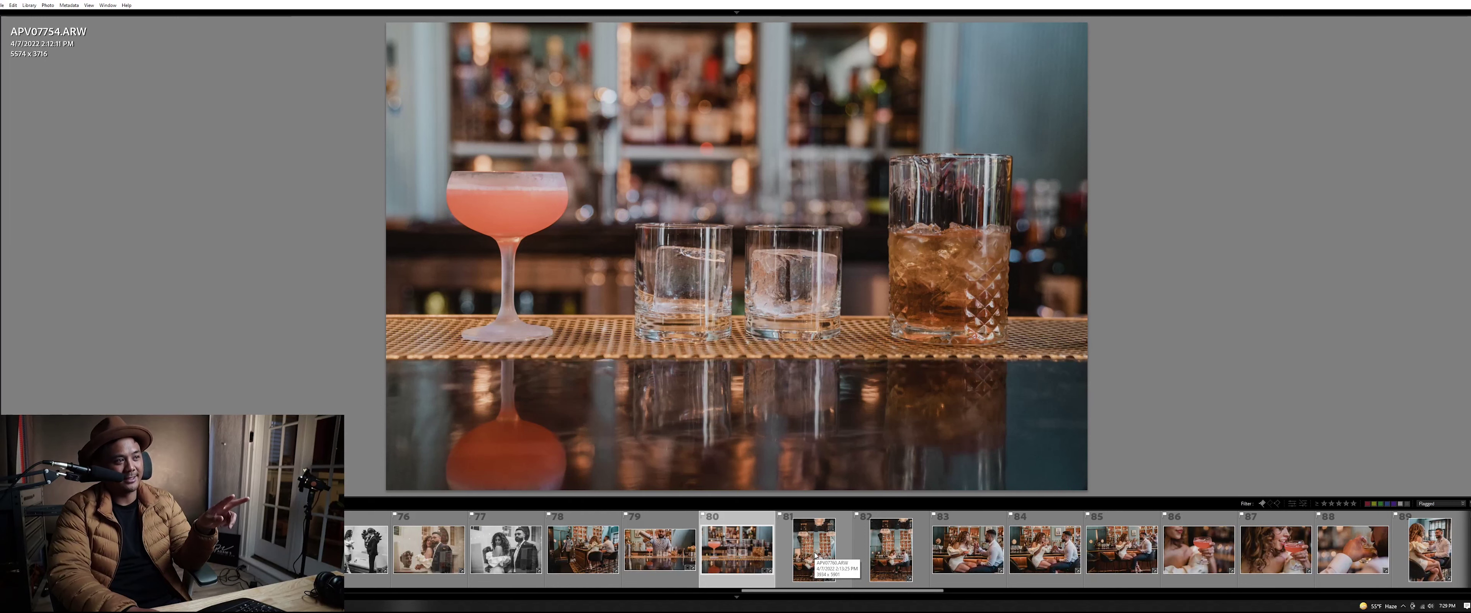
{"action": "key", "text": "Right"}
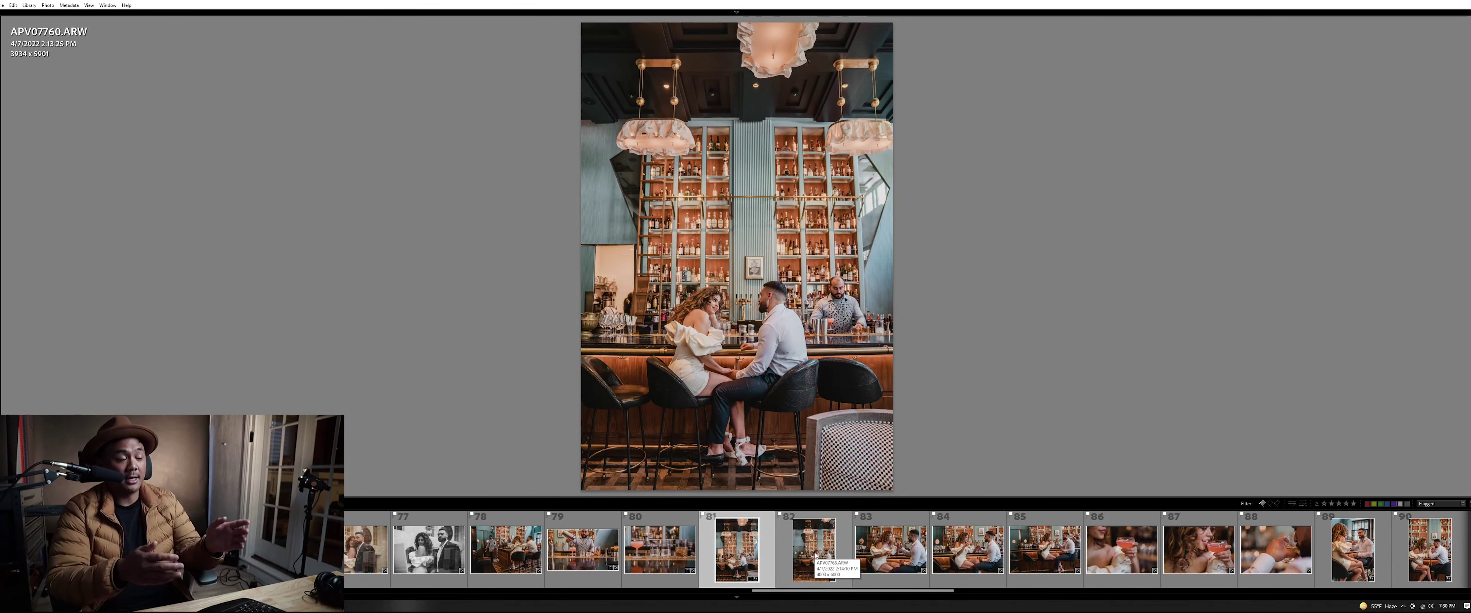
Go back to the wide bar shot APV07752 and step forward through the cocktail photos to APV07760 again
{"action": "key", "text": "Left"}
{"action": "key", "text": "Left"}
{"action": "key", "text": "Left"}
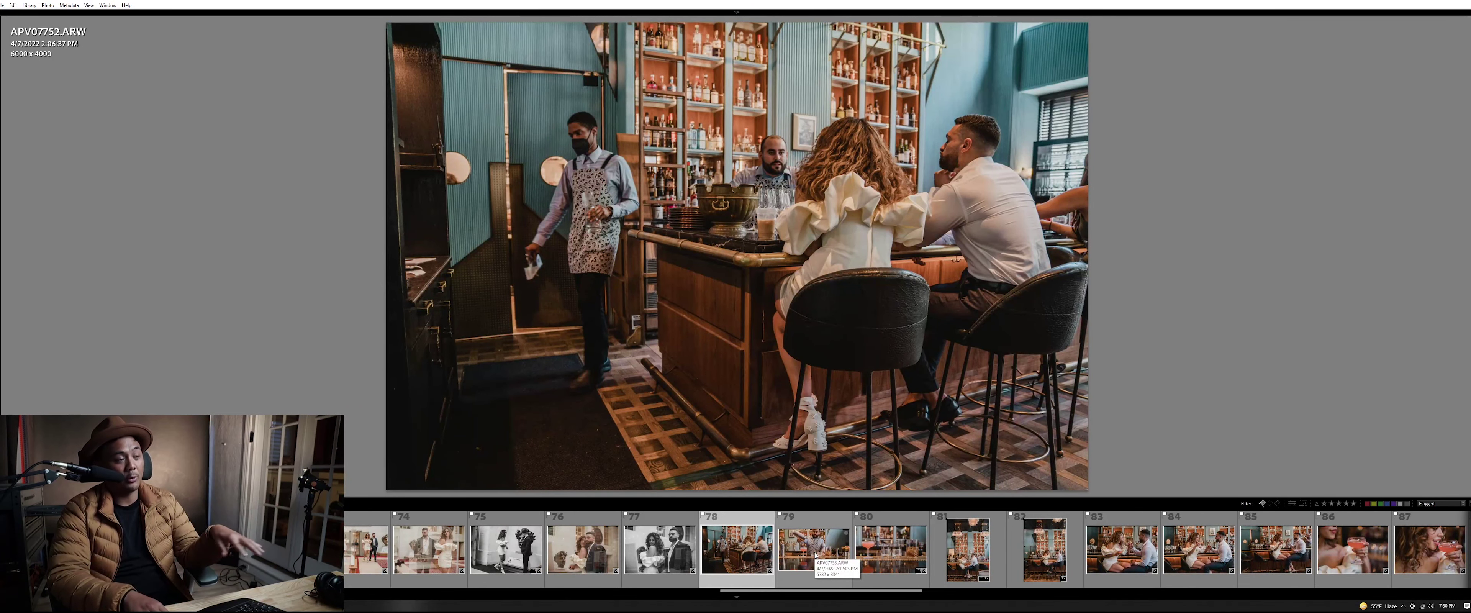
{"action": "key", "text": "Right"}
{"action": "key", "text": "Right"}
{"action": "key", "text": "Right"}
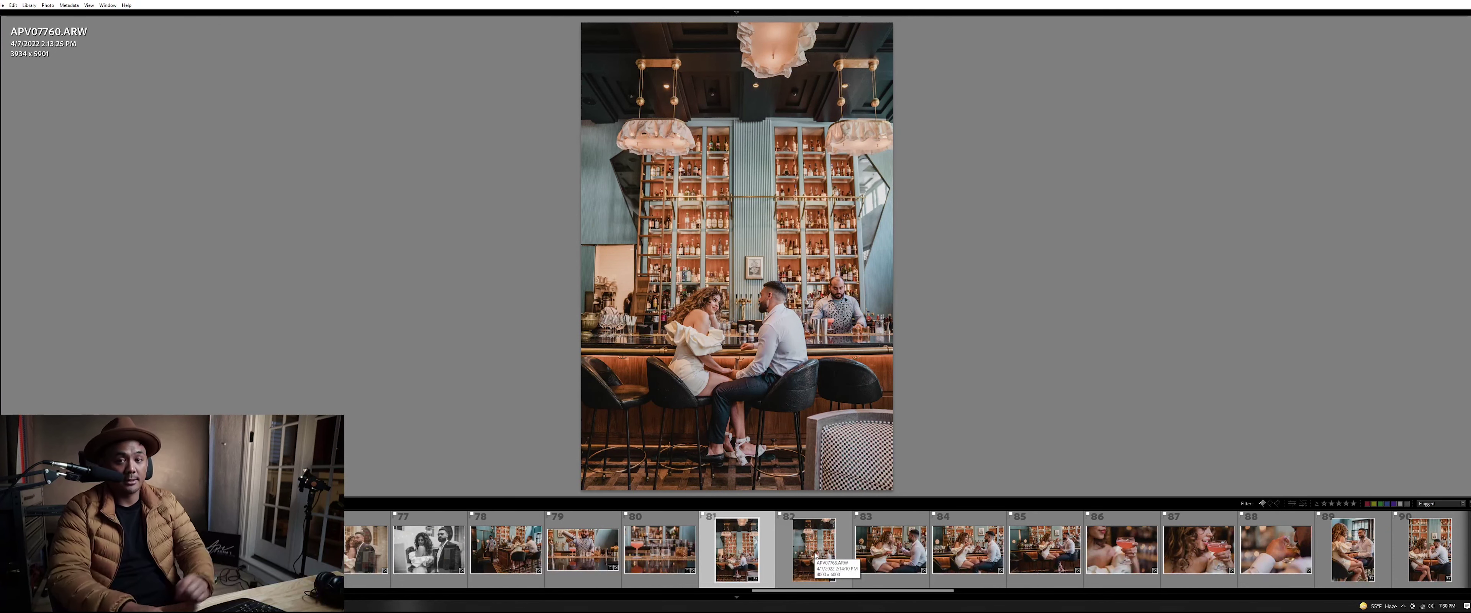
Review the couple's bar-stool photos from APV07768 through APV07784 and APV07788 to the wider APV07792
{"action": "key", "text": "Right"}
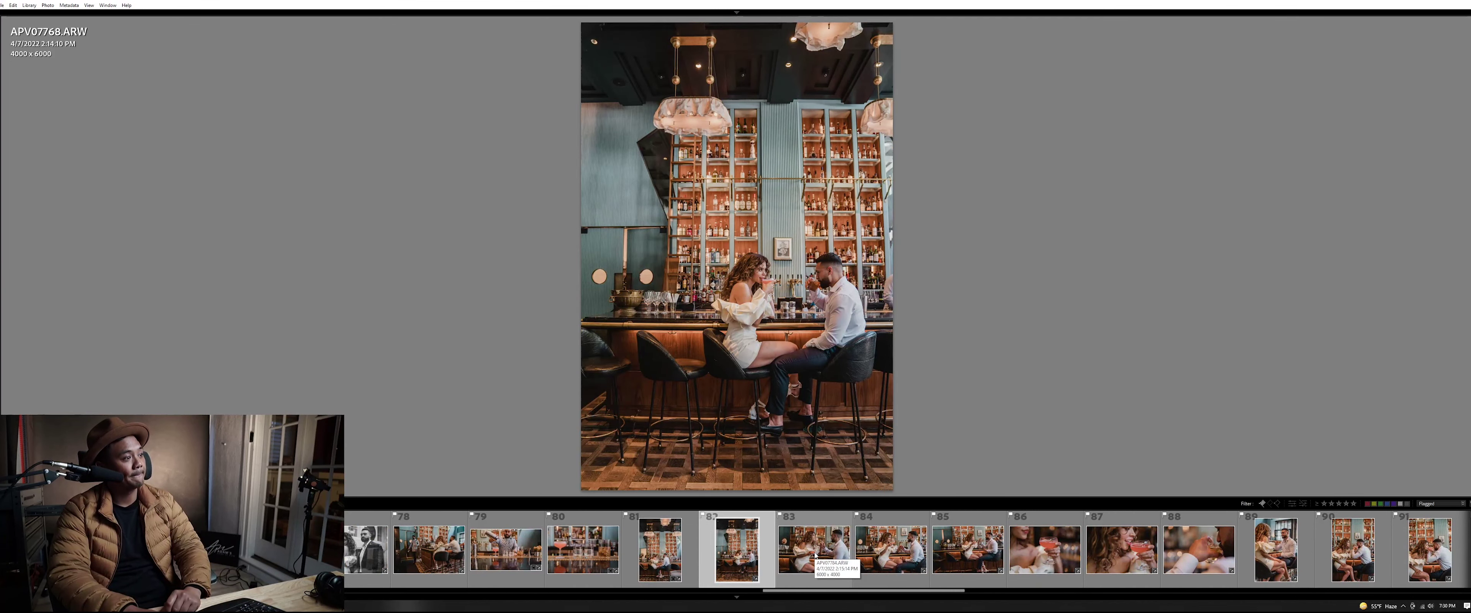
{"action": "key", "text": "Right"}
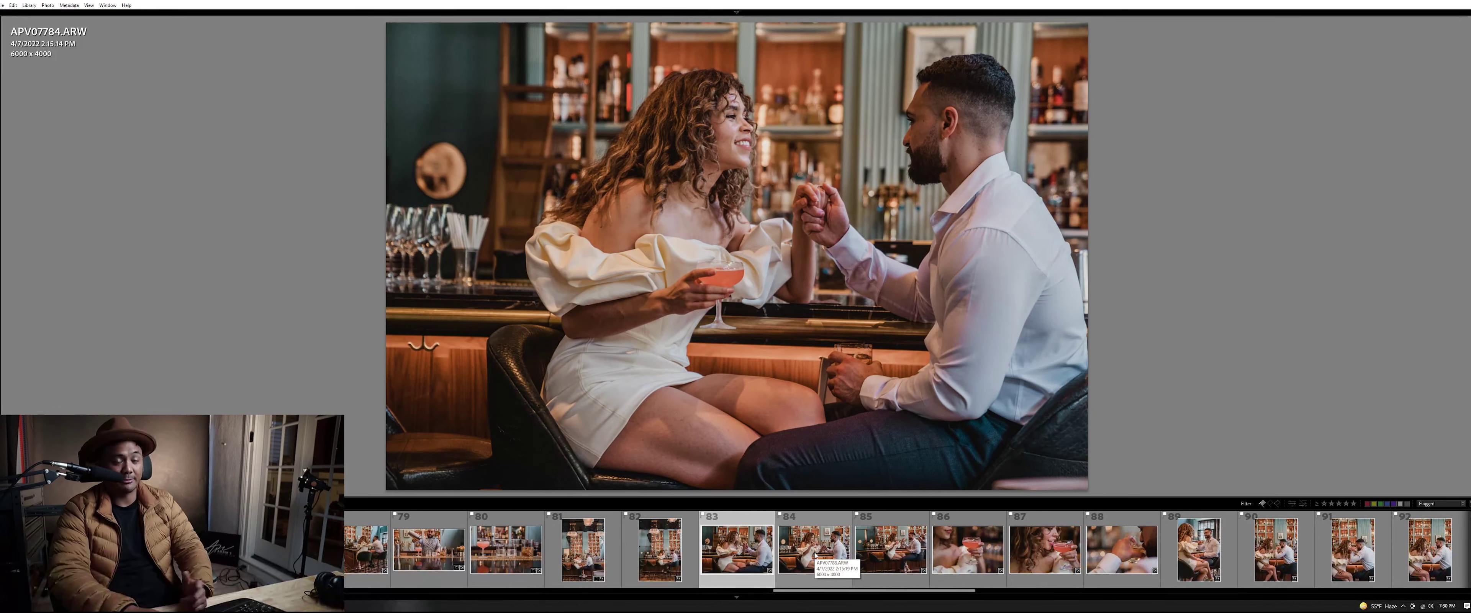
{"action": "key", "text": "Right"}
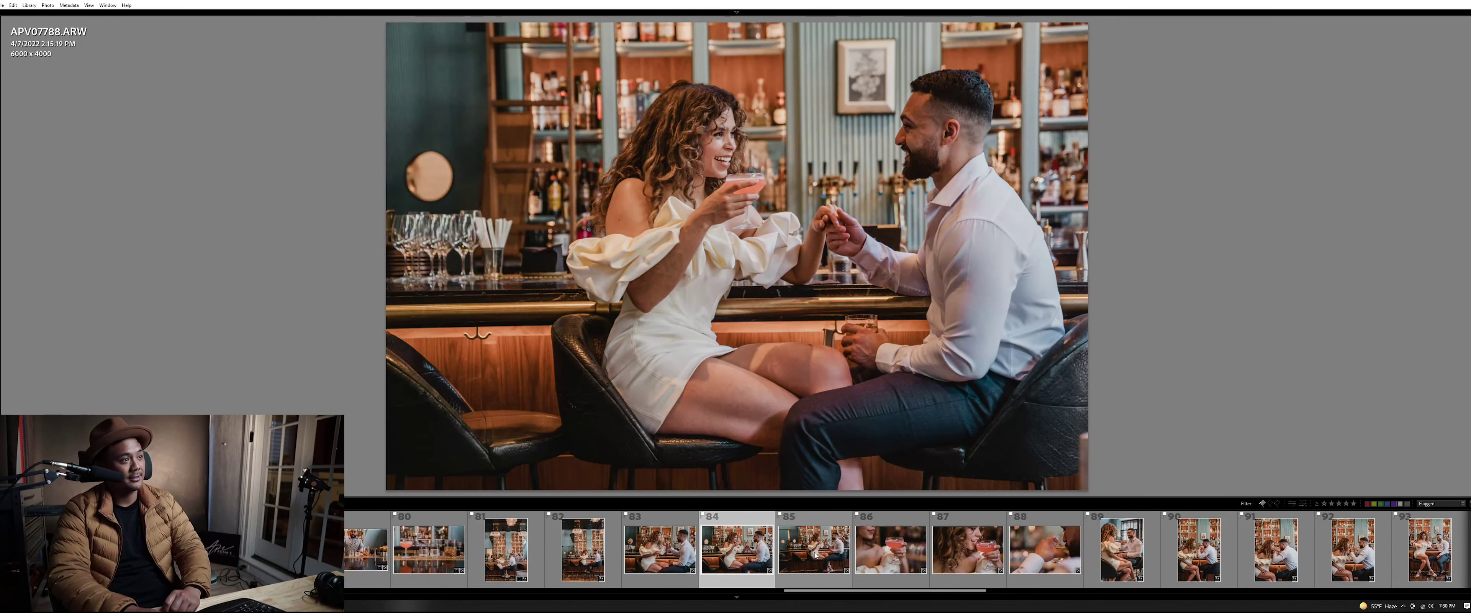
{"action": "key", "text": "Right"}
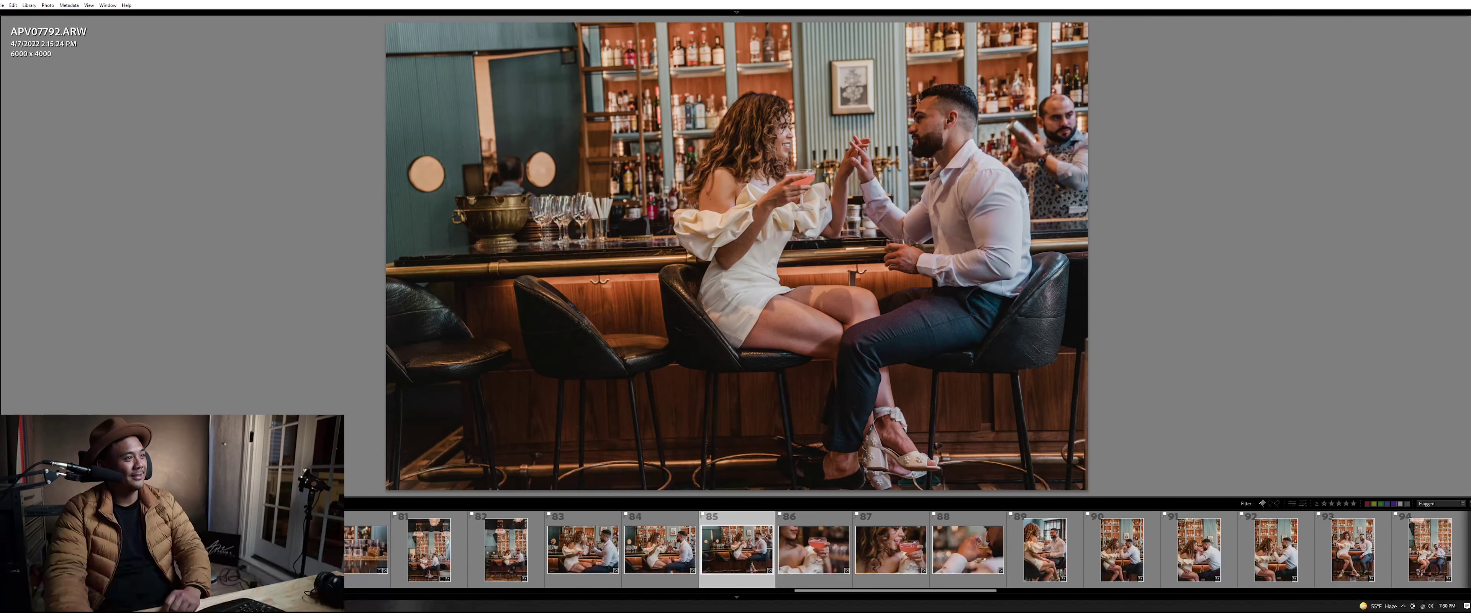
{"action": "left_click_drag", "start_coordinate": [1064, 122], "coordinate": [999, 234]}
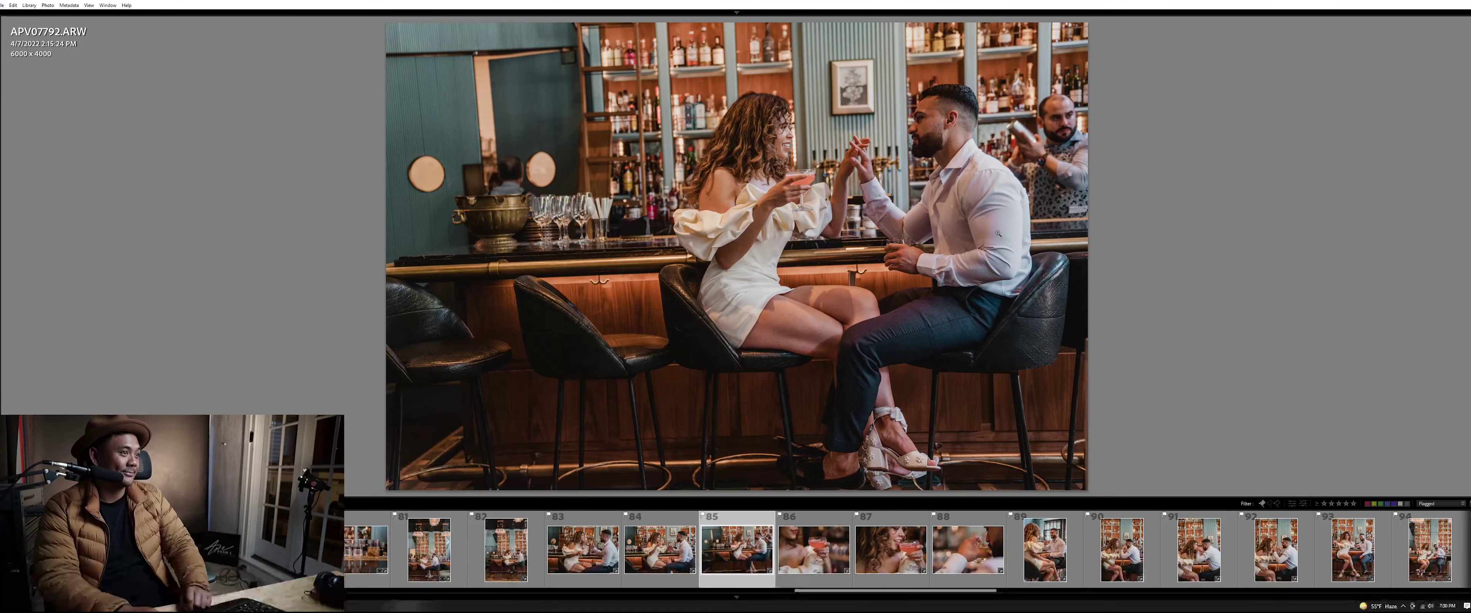
Review the drink close-ups from APV02153 to APV02162, the portrait APV02166, and the shared-drink portraits APV02176 and APV02178
{"action": "key", "text": "Right"}
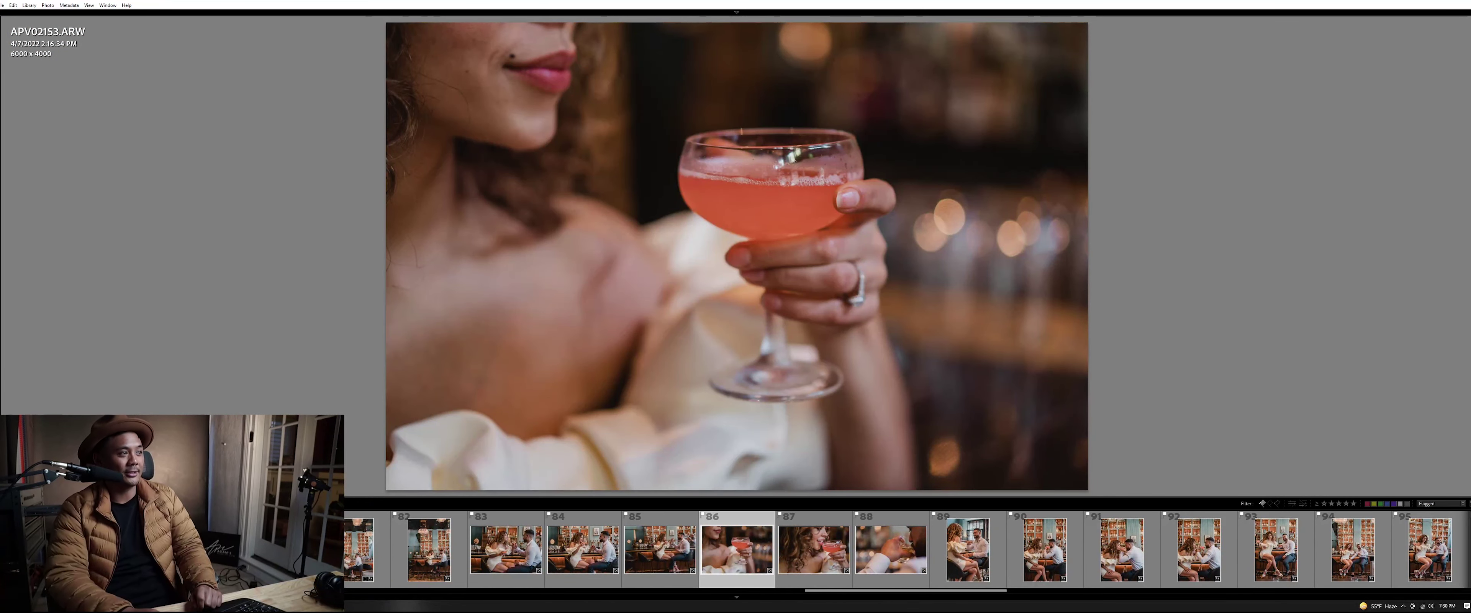
{"action": "key", "text": "Right"}
{"action": "key", "text": "Right"}
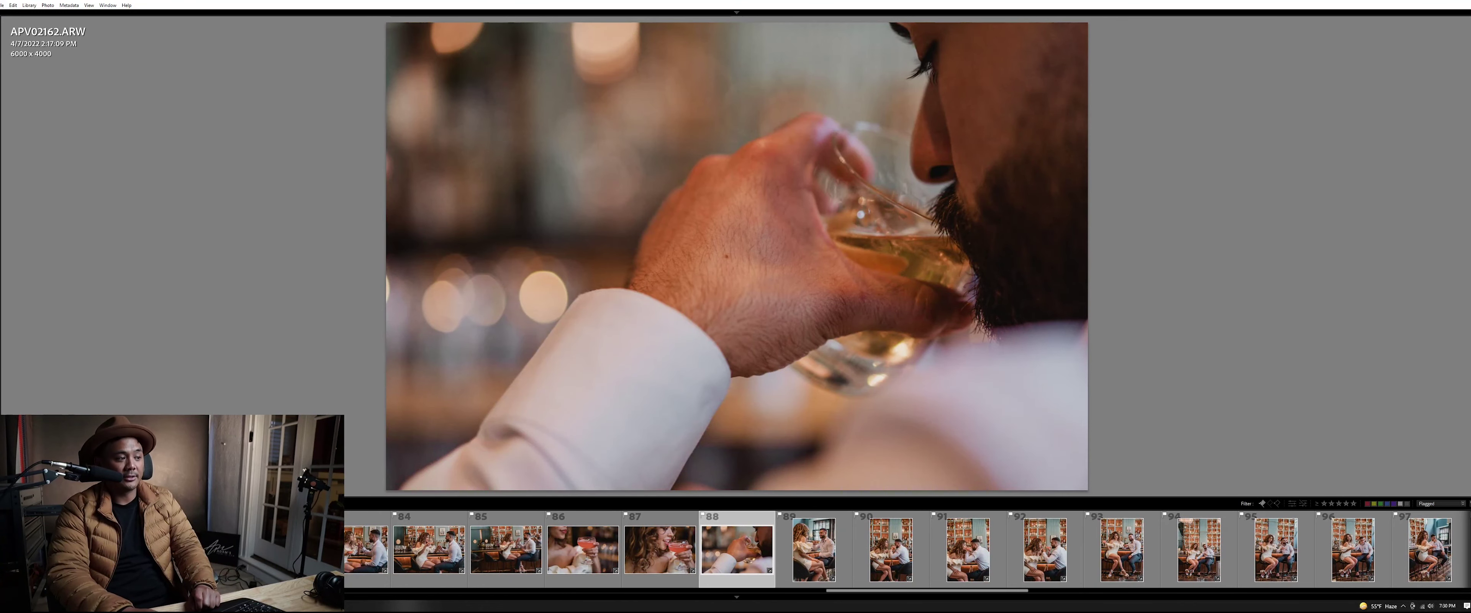
{"action": "key", "text": "Right"}
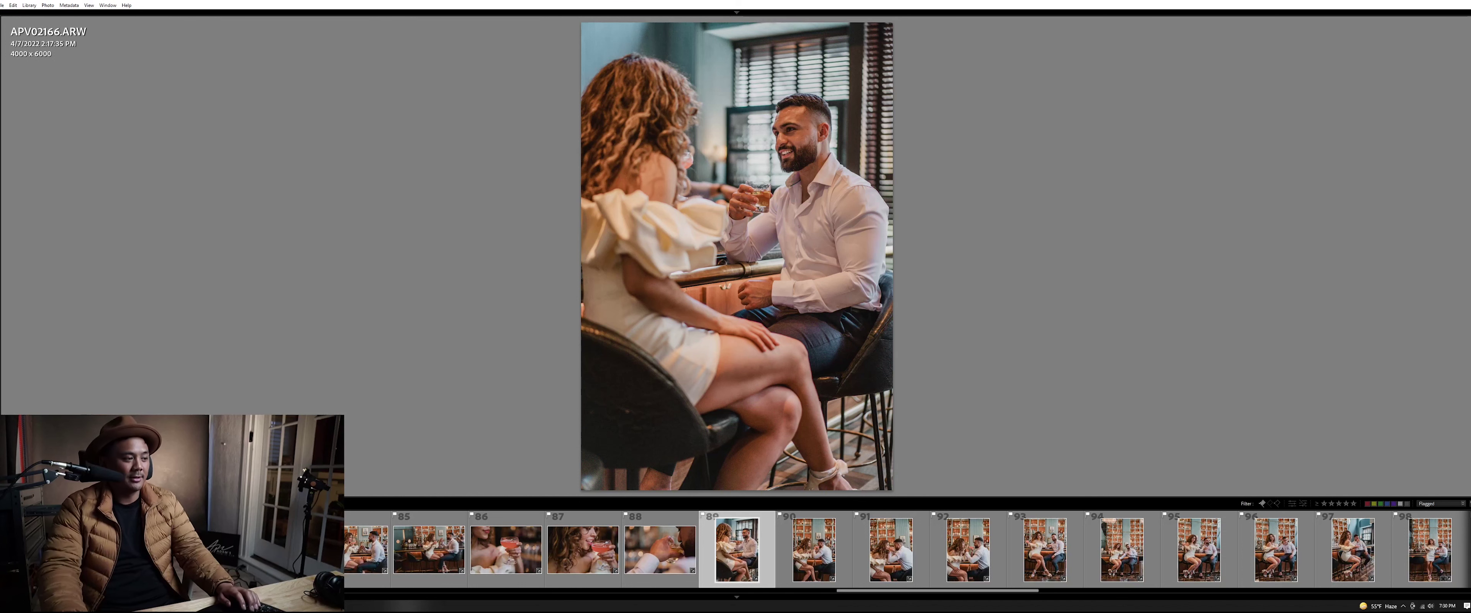
{"action": "left_click", "coordinate": [909, 576]}
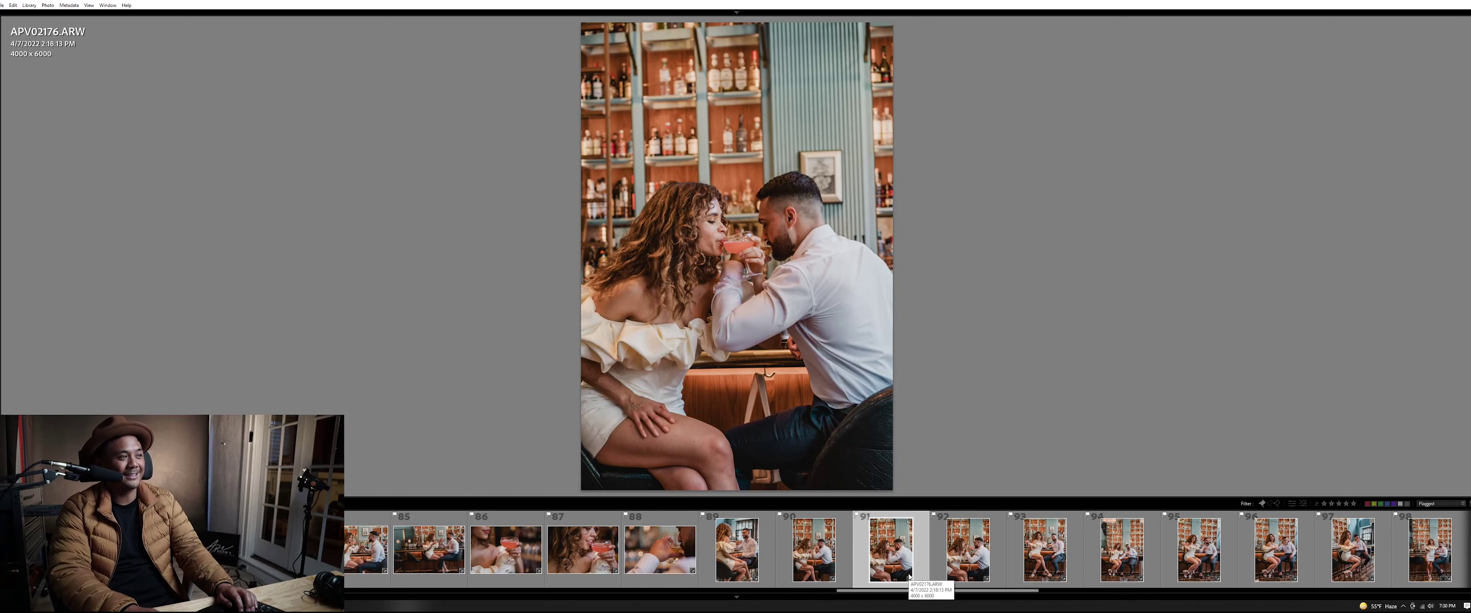
{"action": "key", "text": "Right"}
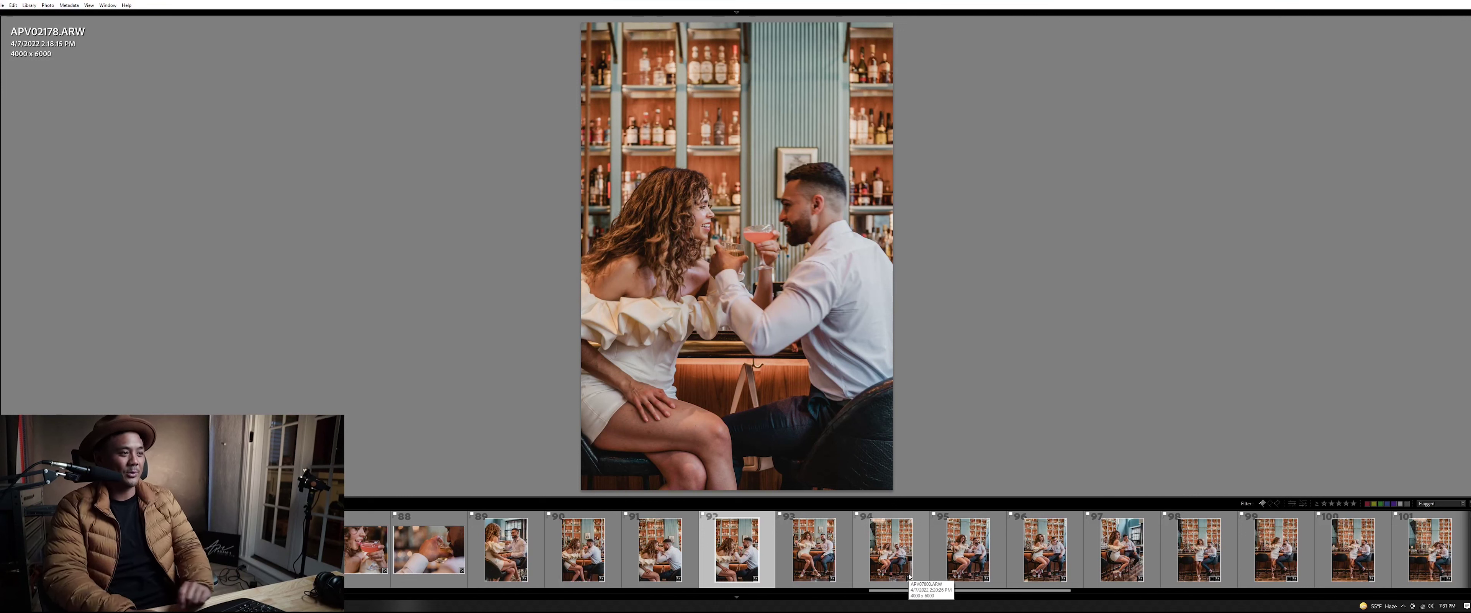
Review the bar photos from APV02182 and APV07800 through the standing poses up to APV07828, ending with the black-and-white APV02210
{"action": "key", "text": "Right"}
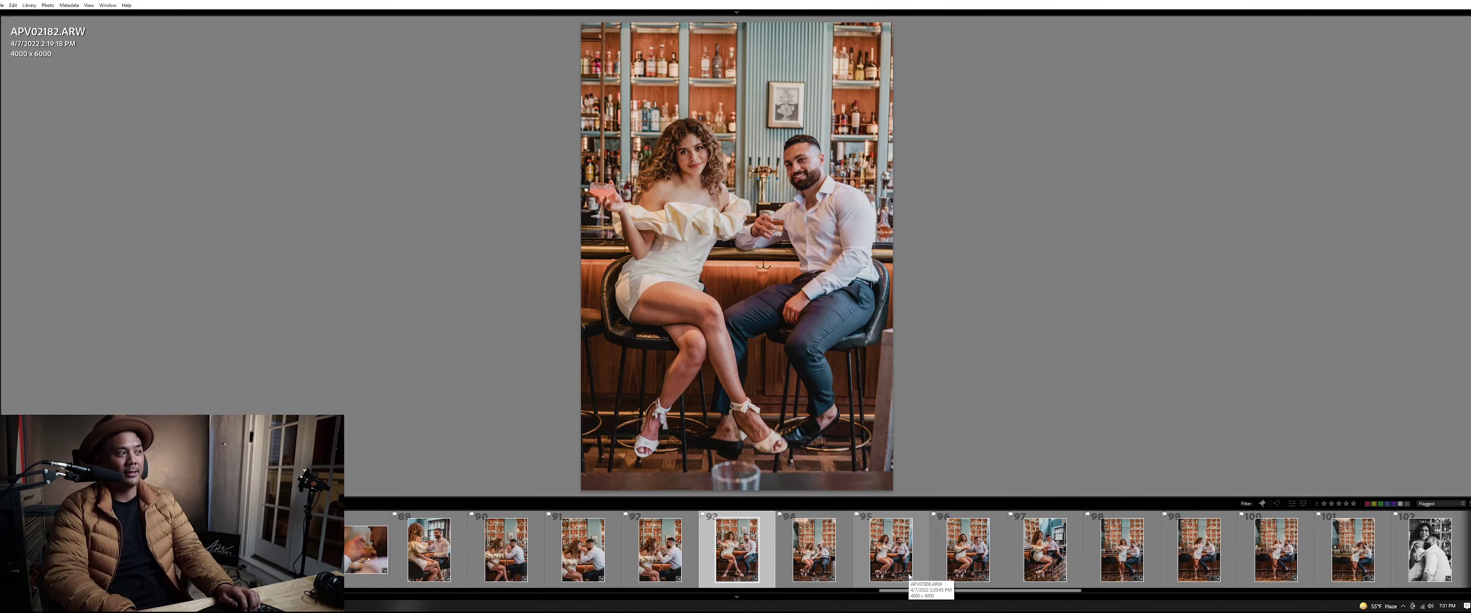
{"action": "key", "text": "Right"}
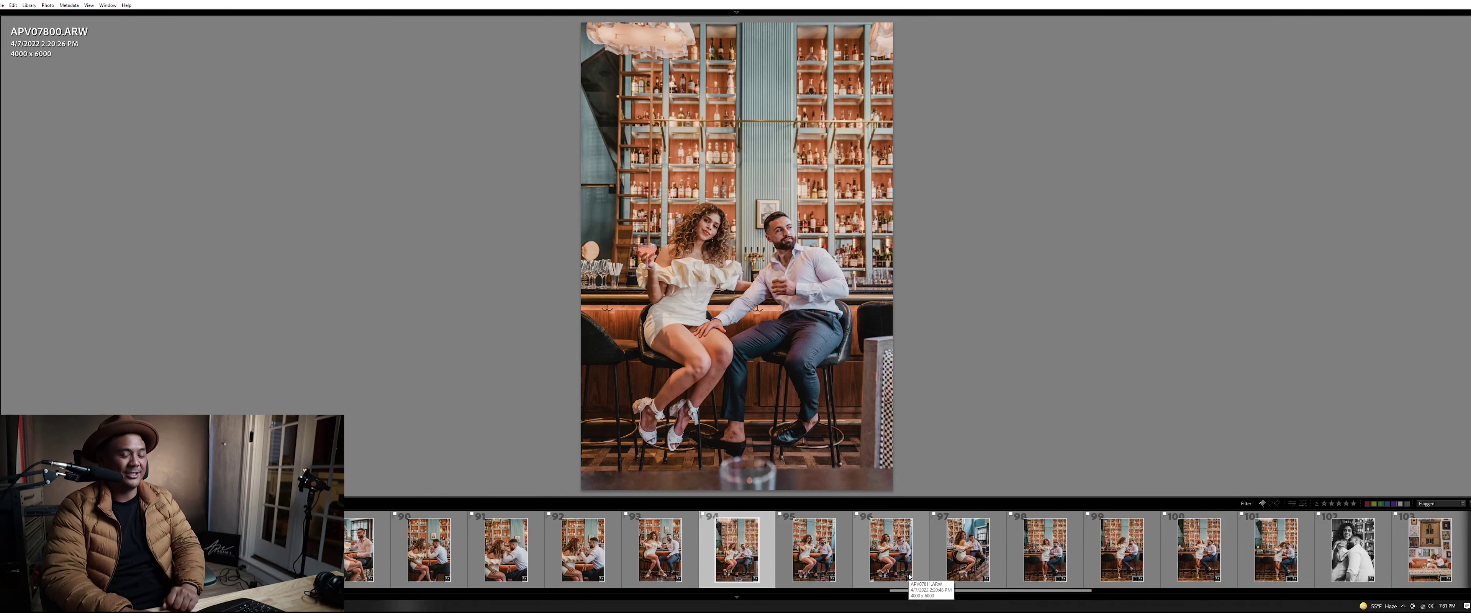
{"action": "key", "text": "Right"}
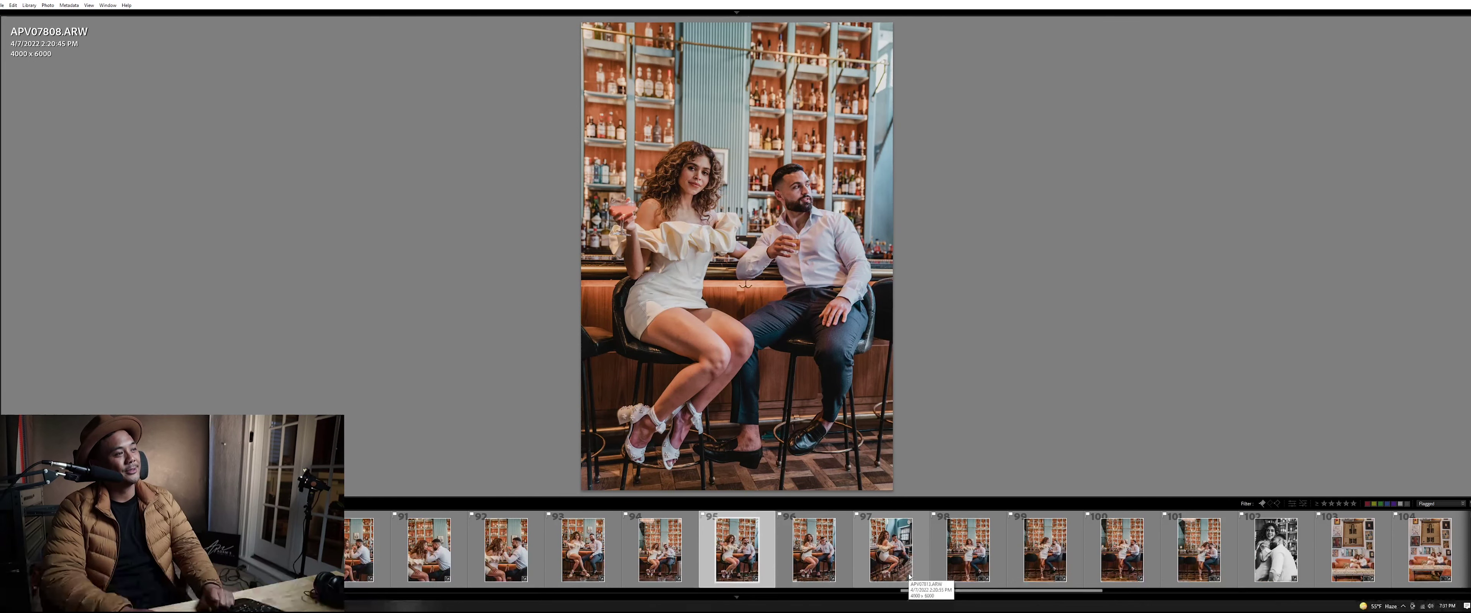
{"action": "key", "text": "Right"}
{"action": "key", "text": "Right"}
{"action": "key", "text": "Right"}
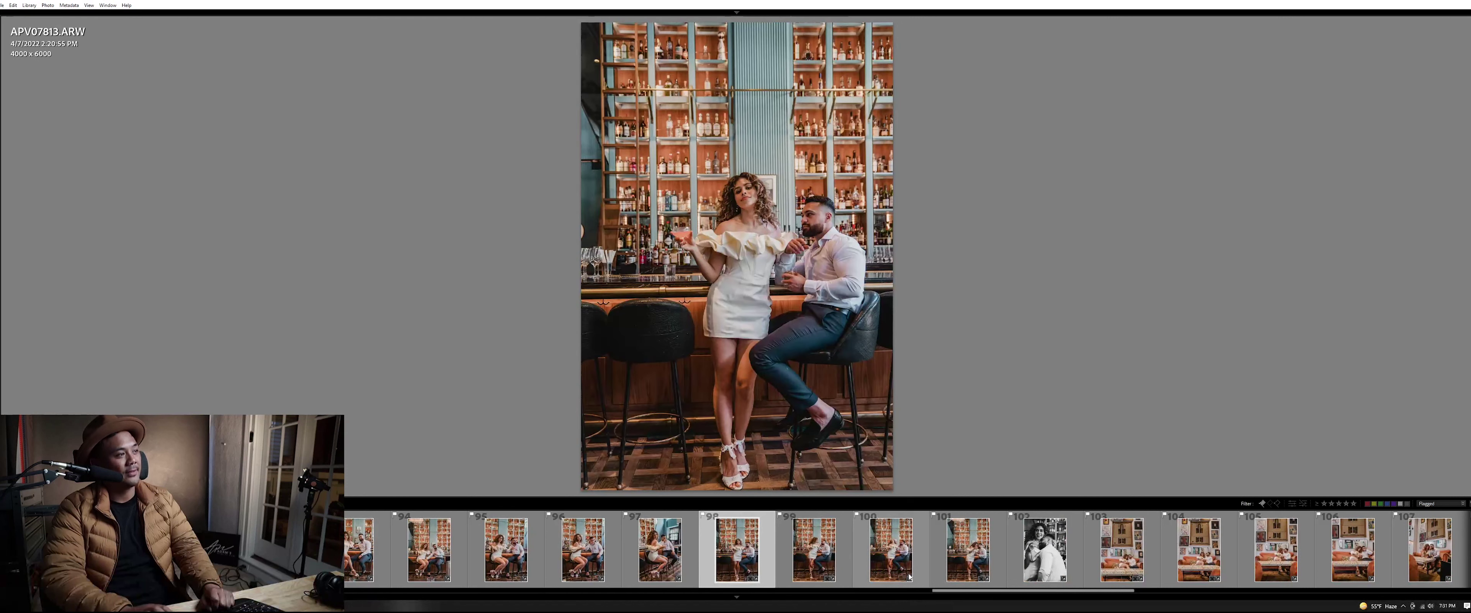
{"action": "key", "text": "Right"}
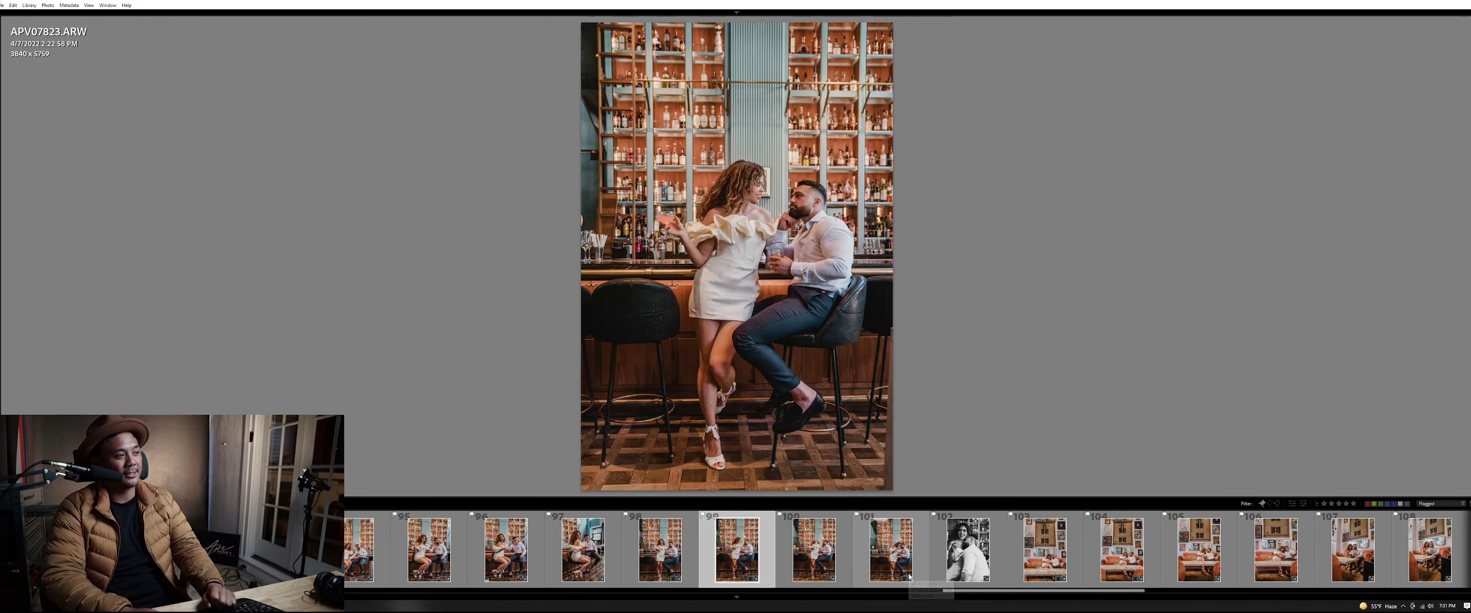
{"action": "key", "text": "Right"}
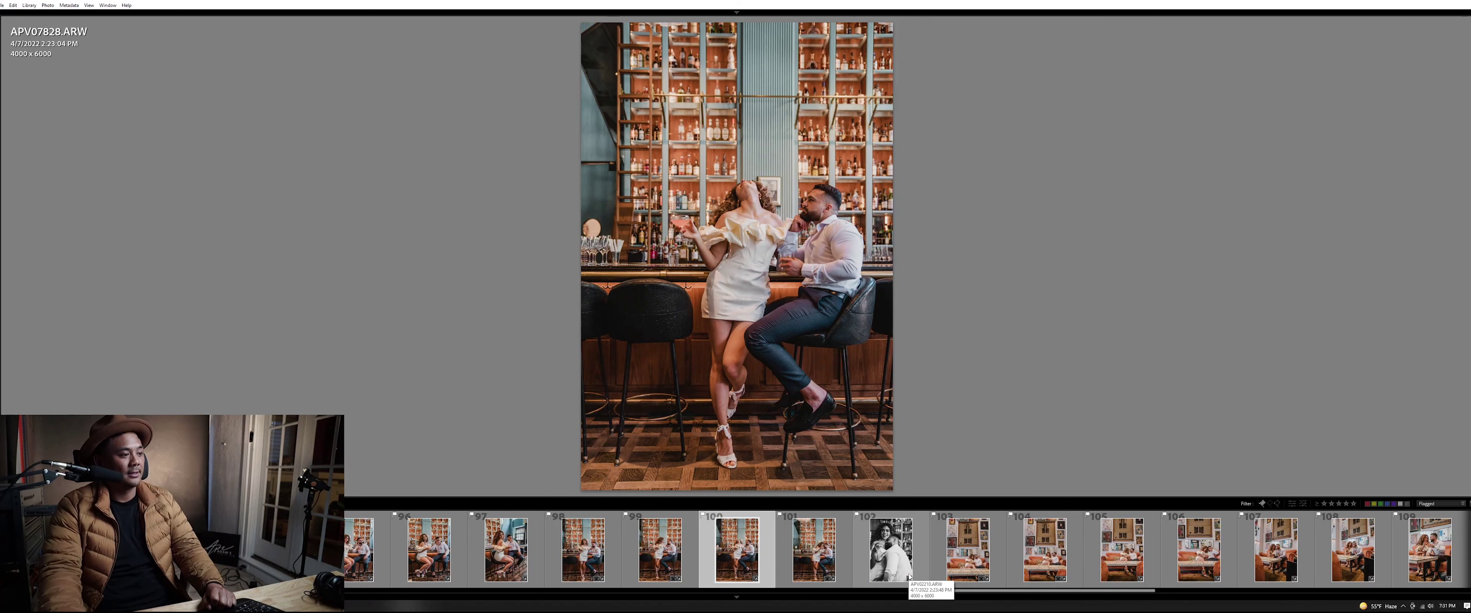
{"action": "left_click", "coordinate": [908, 578]}
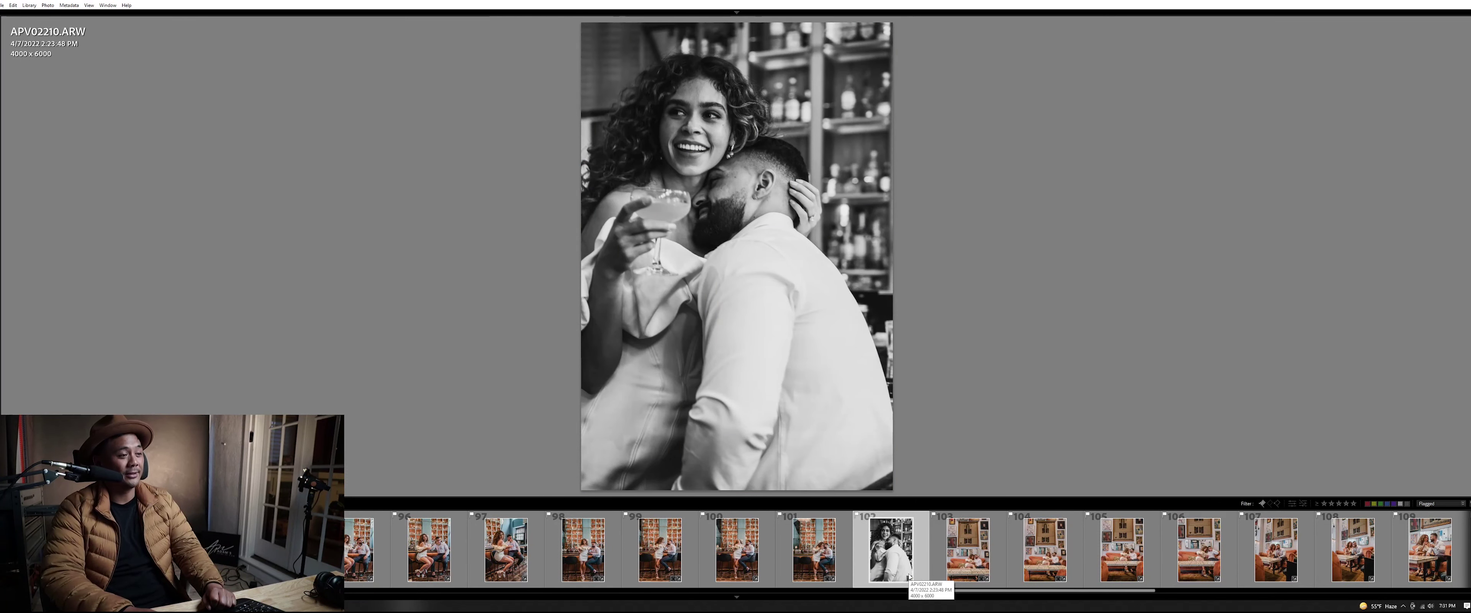
Review the orange-sofa photos from APV07861 through APV07870, and go back and forth between APV07870 and the angled shot APV07886
{"action": "key", "text": "Right"}
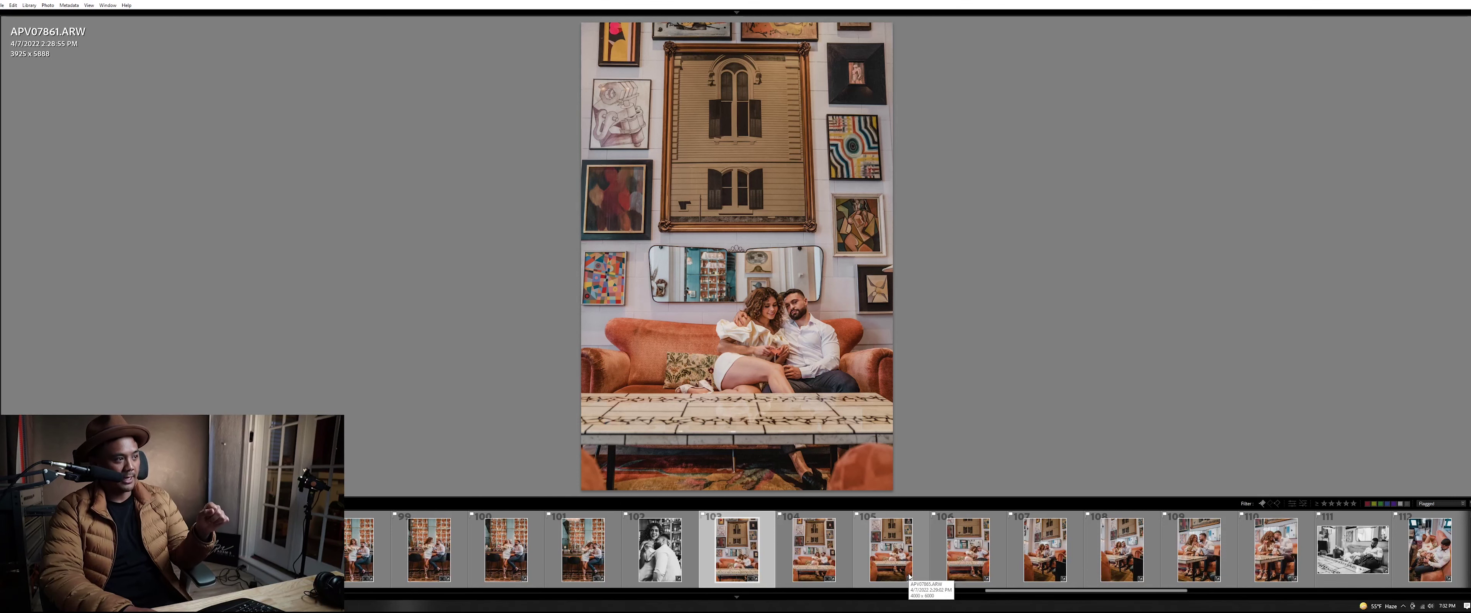
{"action": "key", "text": "Right"}
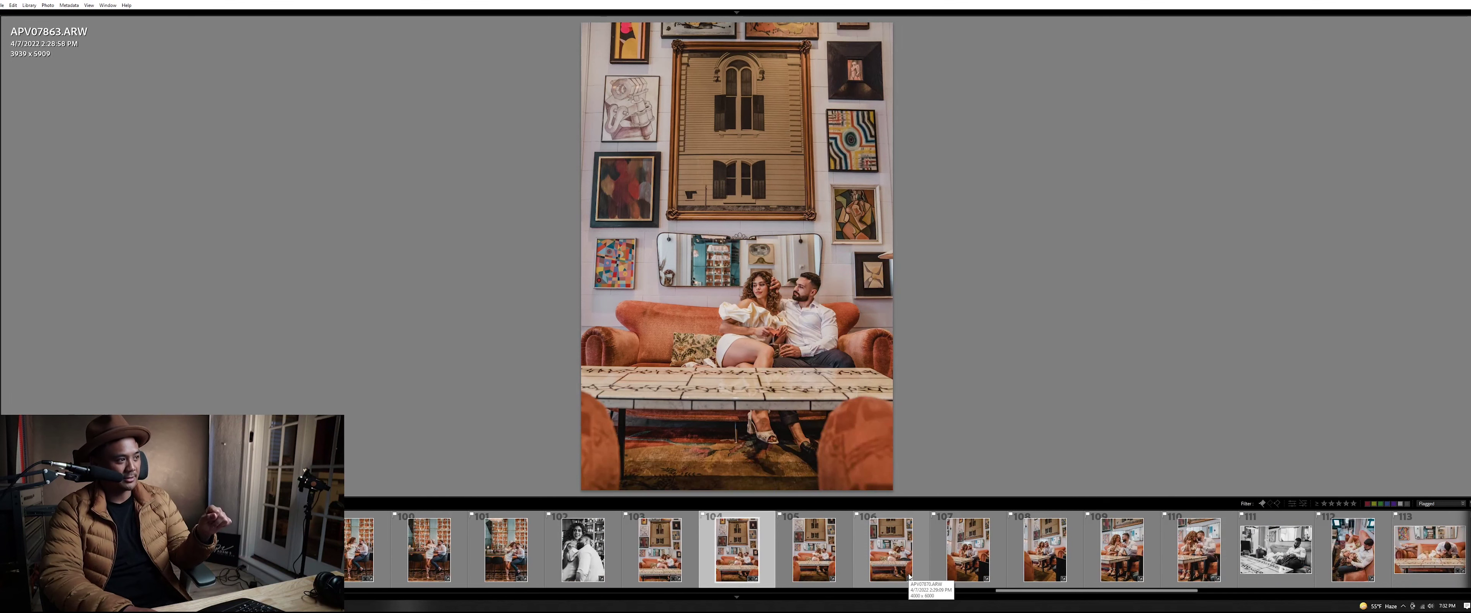
{"action": "key", "text": "Right"}
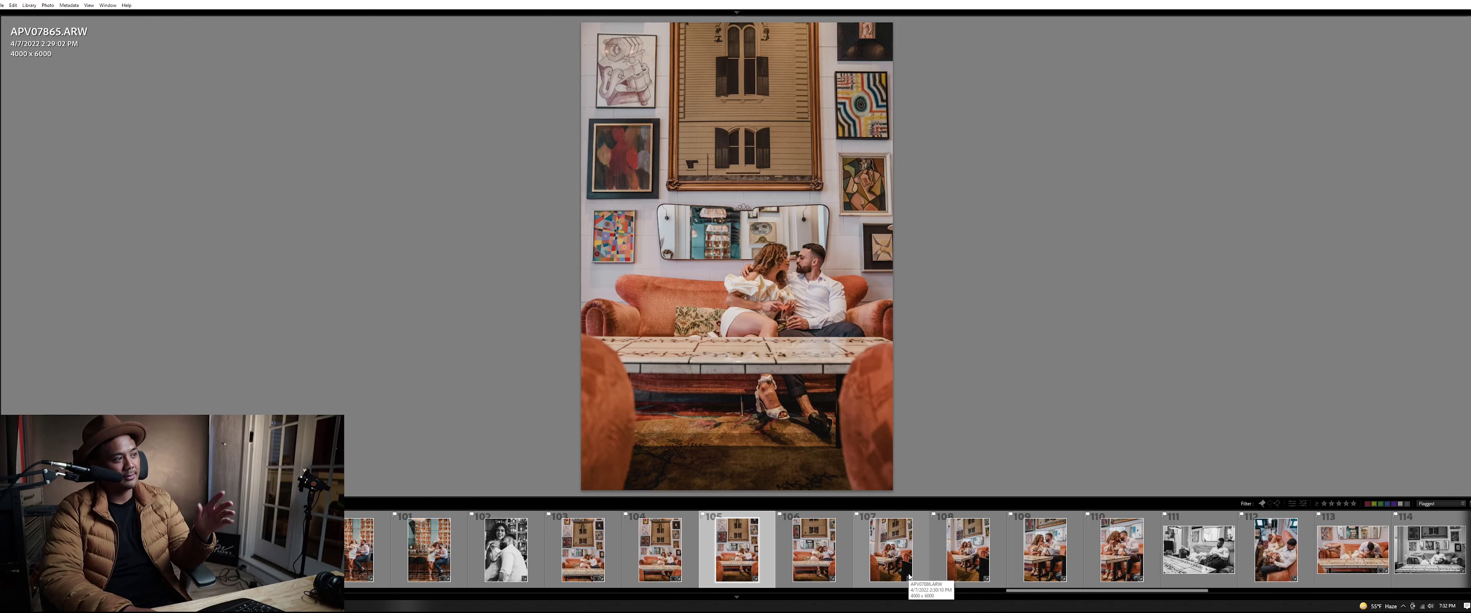
{"action": "key", "text": "Right"}
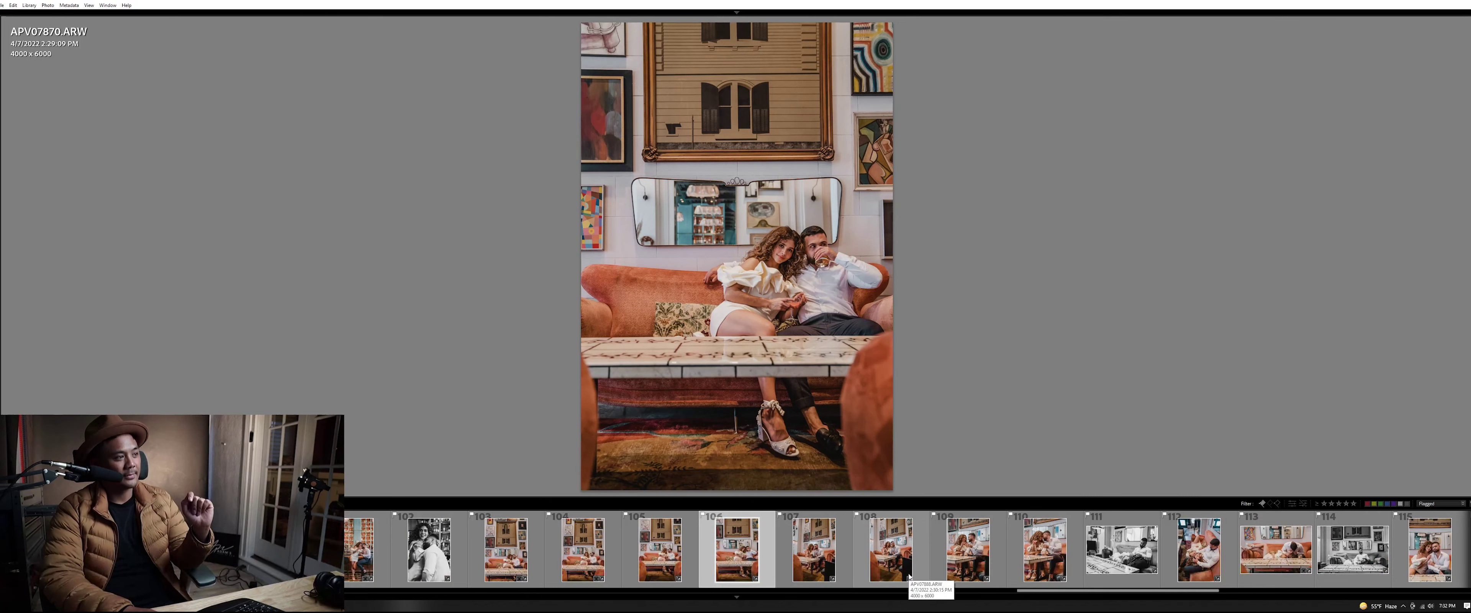
{"action": "key", "text": "Right"}
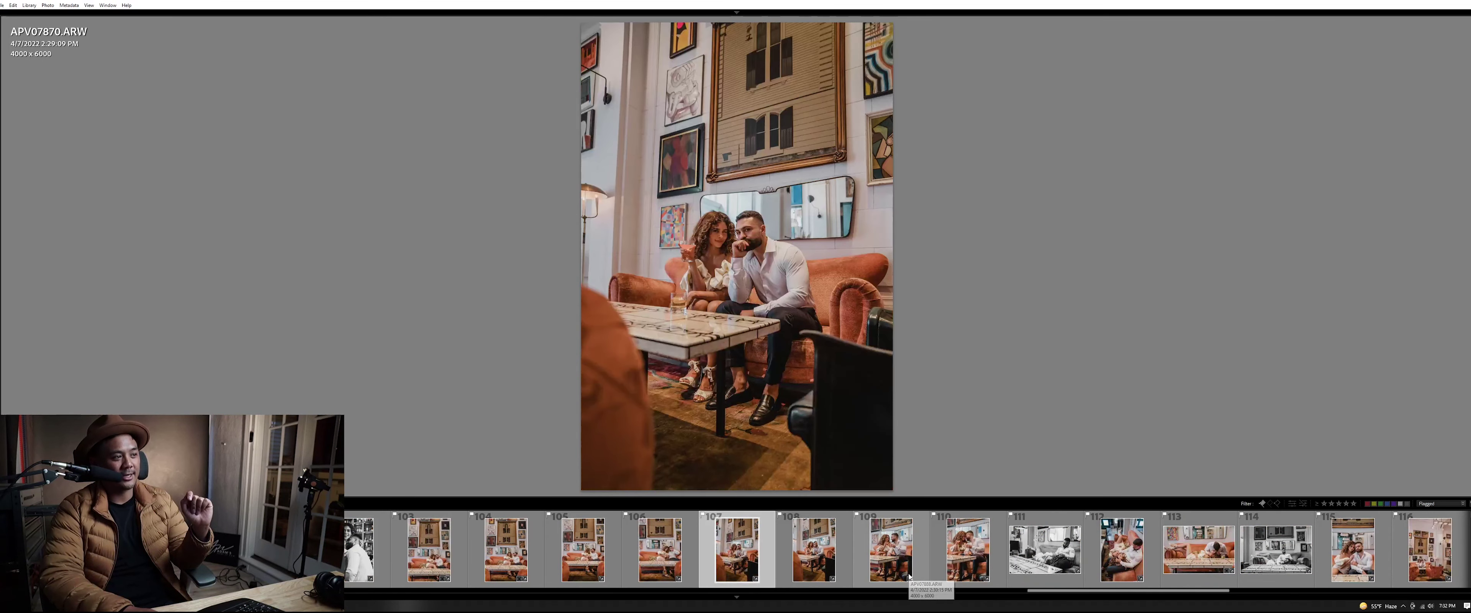
{"action": "key", "text": "Left"}
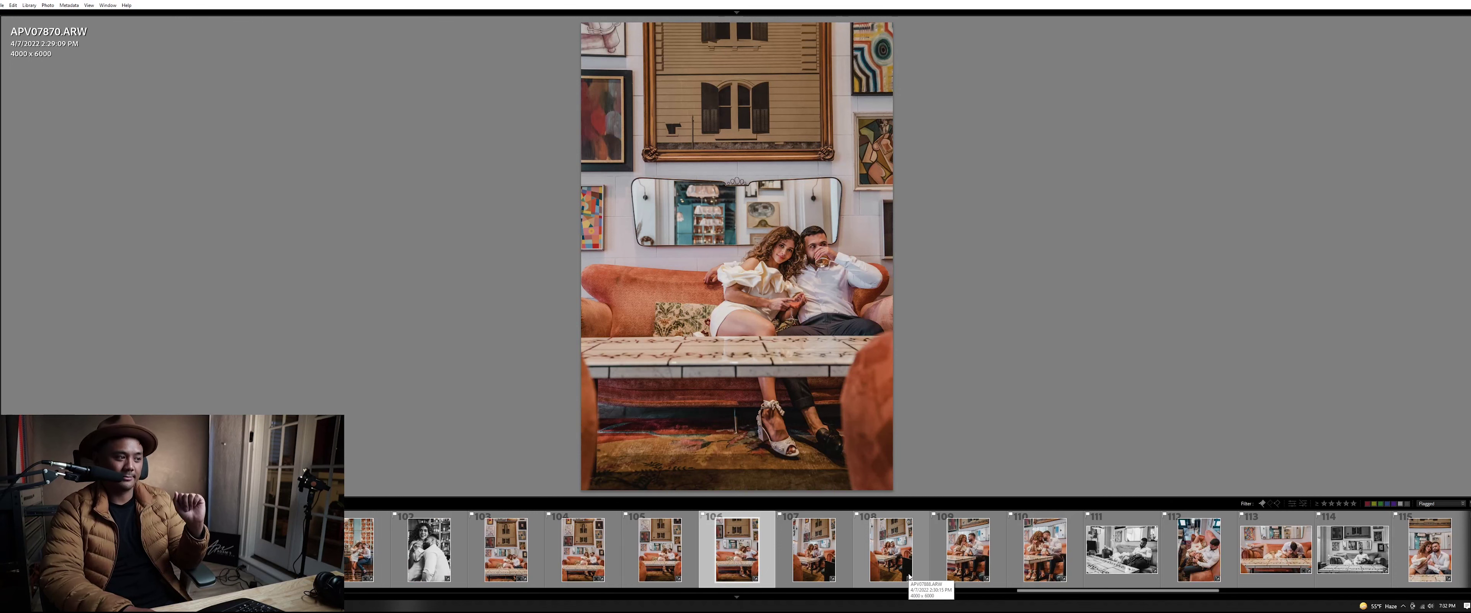
{"action": "key", "text": "Right"}
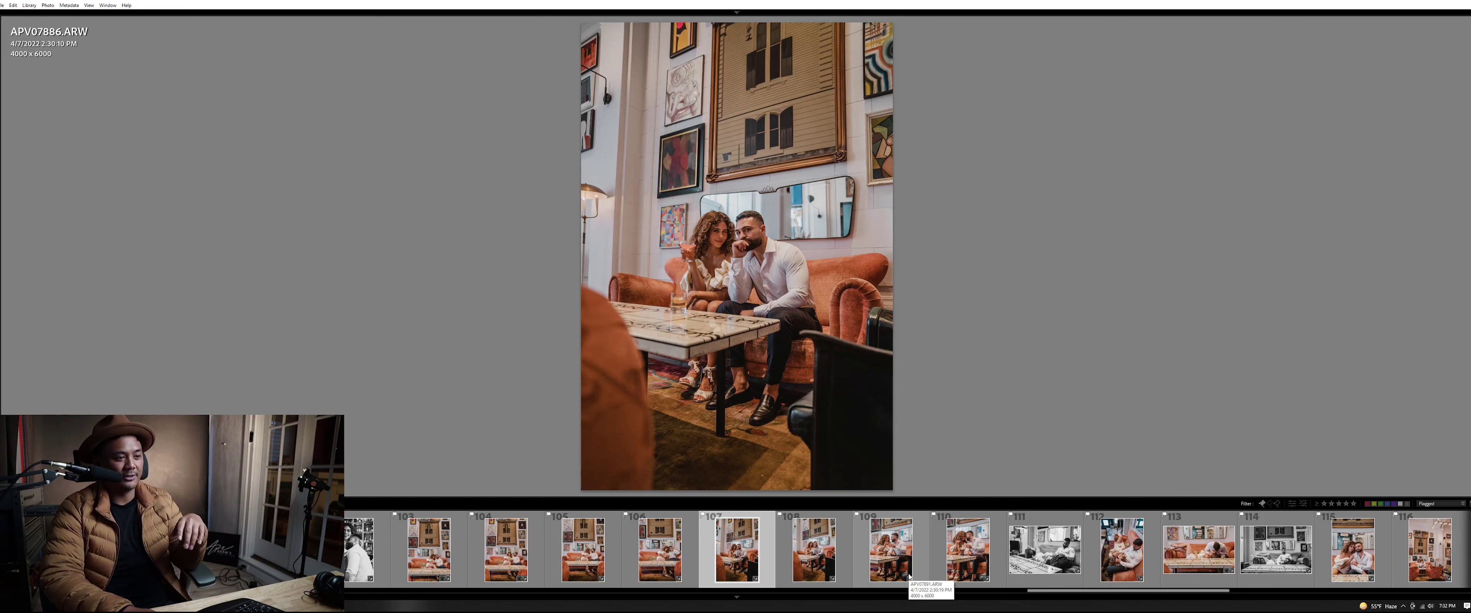
Review the seated sofa photos that follow APV07886, including the couple sharing drinks in APV07891
{"action": "key", "text": "Right"}
{"action": "key", "text": "Right"}
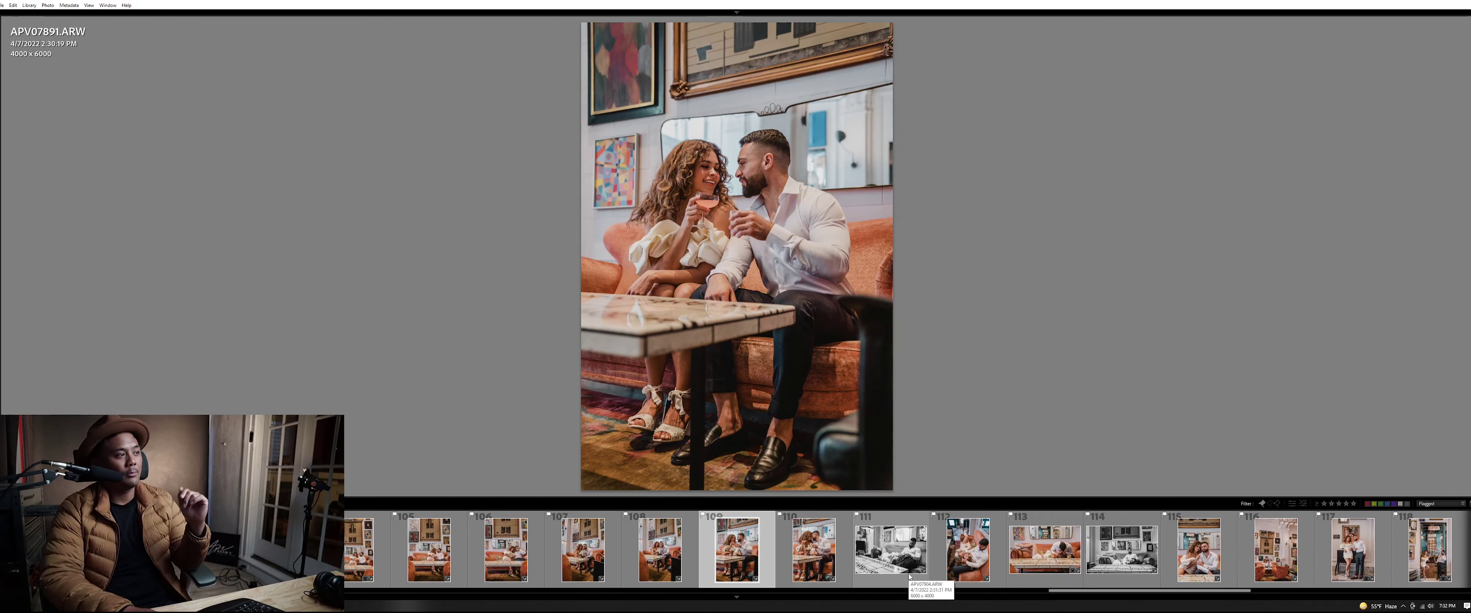
{"action": "key", "text": "Right"}
Review the reclining sofa photos APV07904, APV07909, APV07914 and APV07917, the portrait APV07936, and the wide lounge shot APV07947
{"action": "key", "text": "Right"}
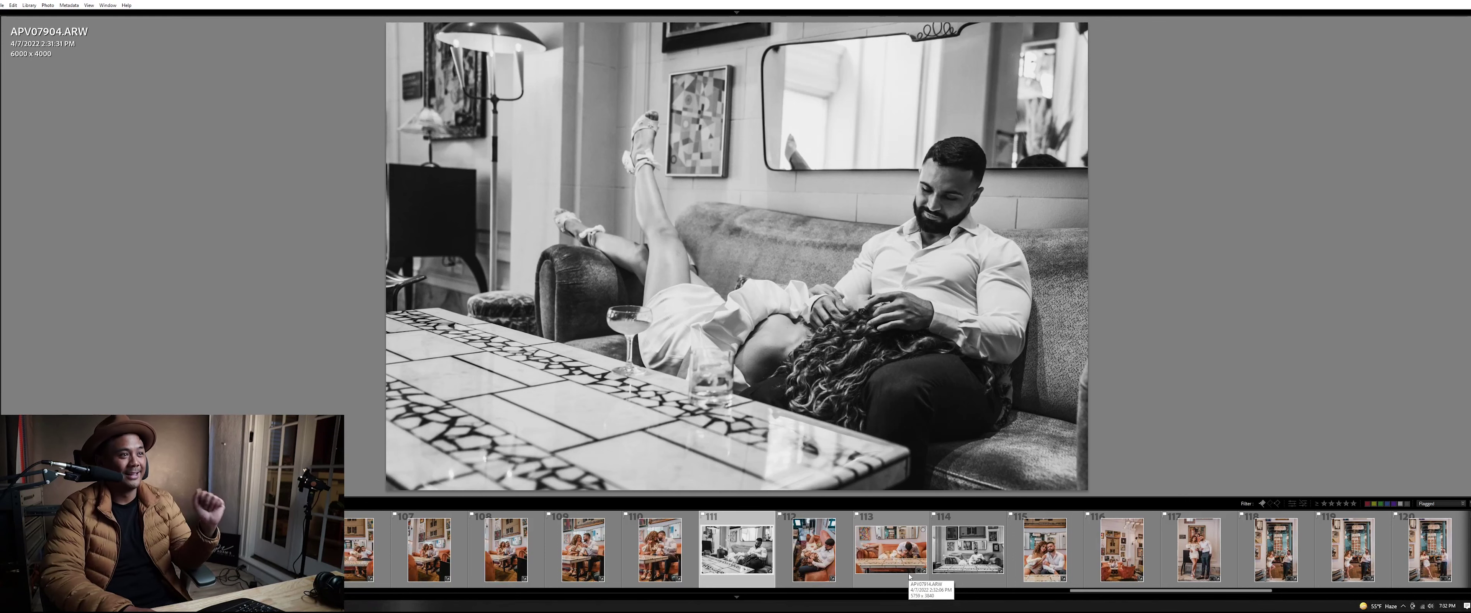
{"action": "key", "text": "Right"}
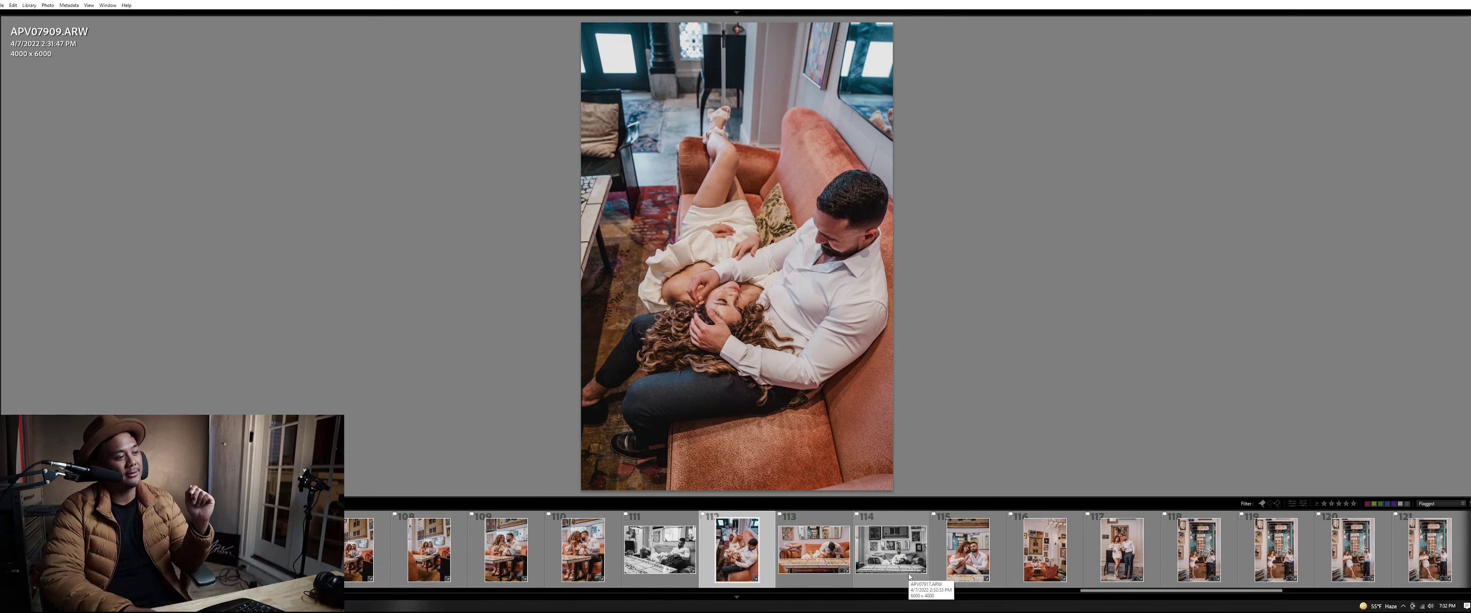
{"action": "key", "text": "Right"}
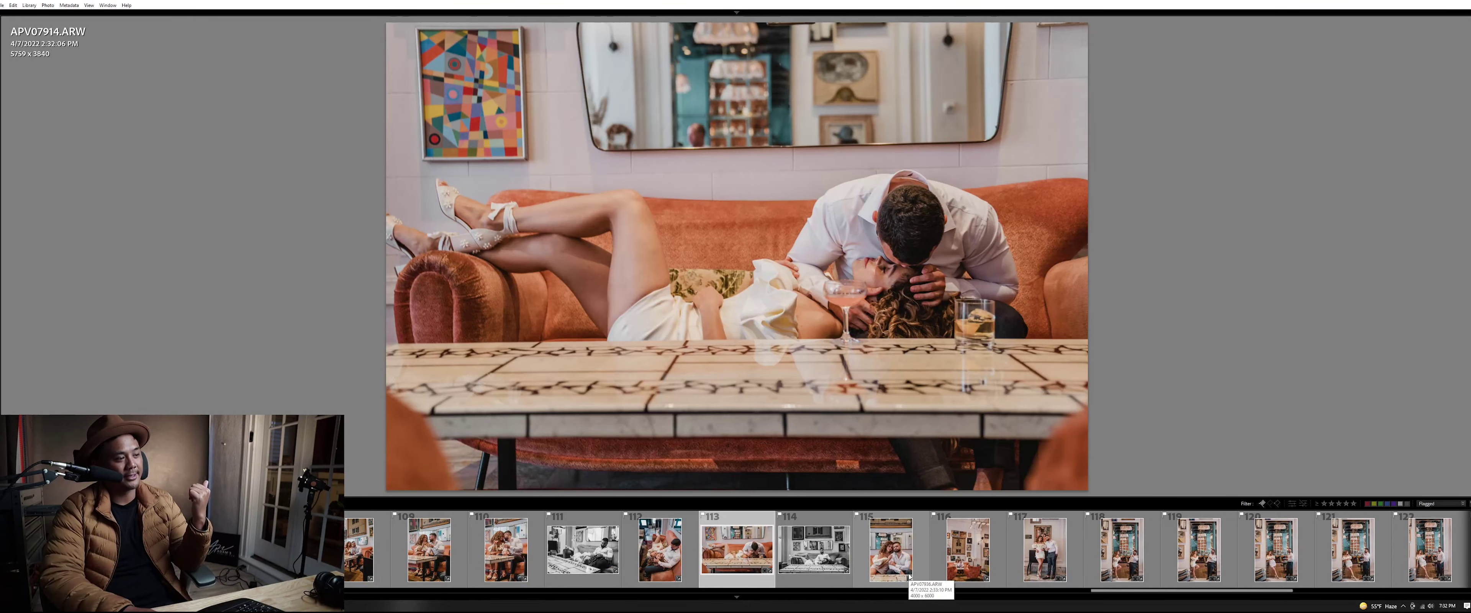
{"action": "key", "text": "Right"}
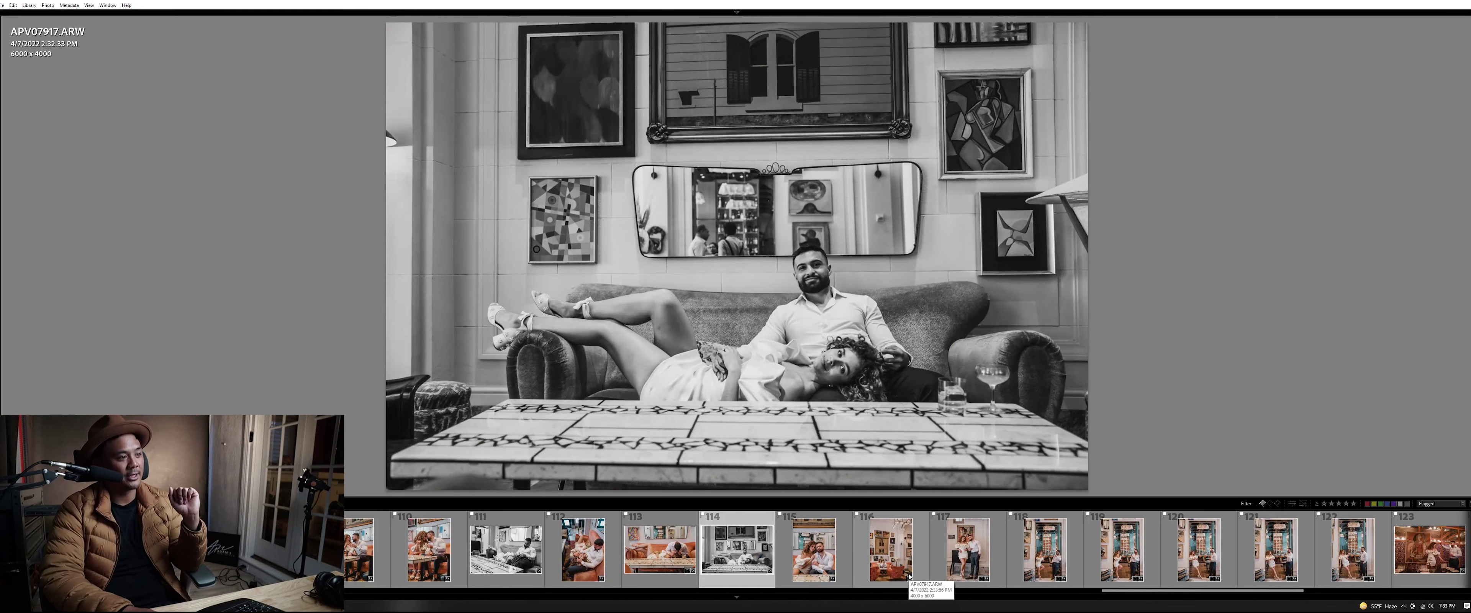
{"action": "key", "text": "Right"}
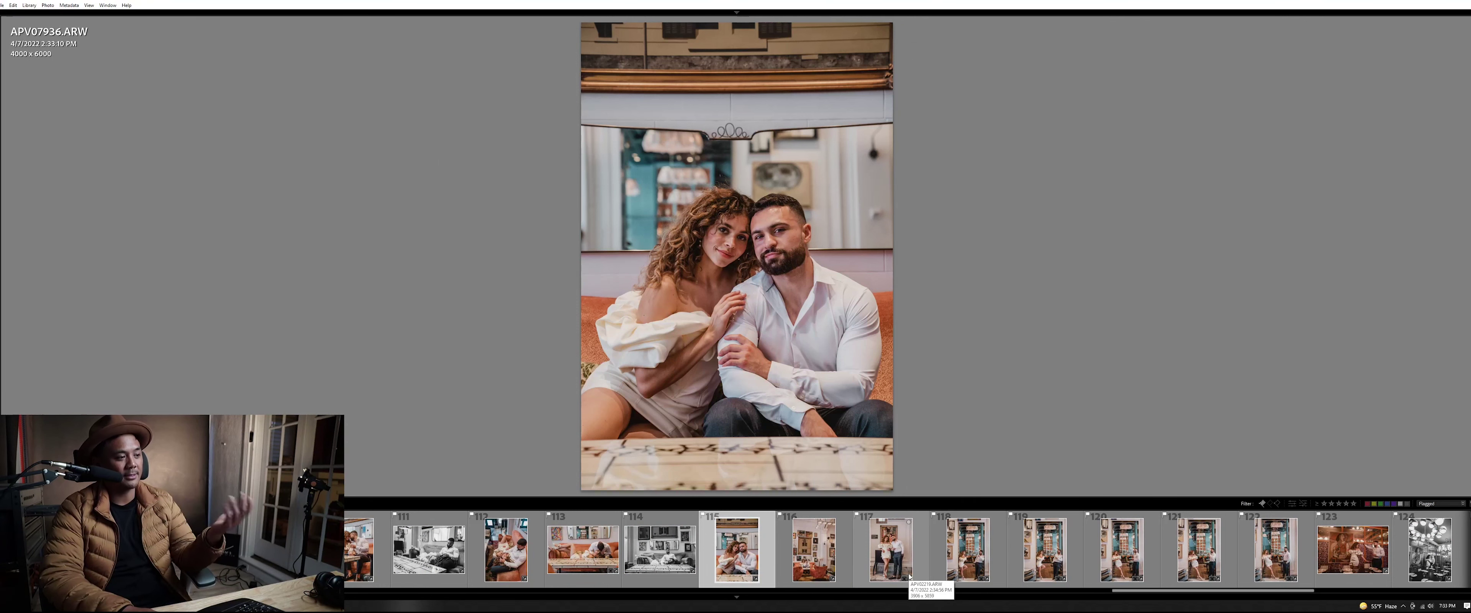
{"action": "key", "text": "Right"}
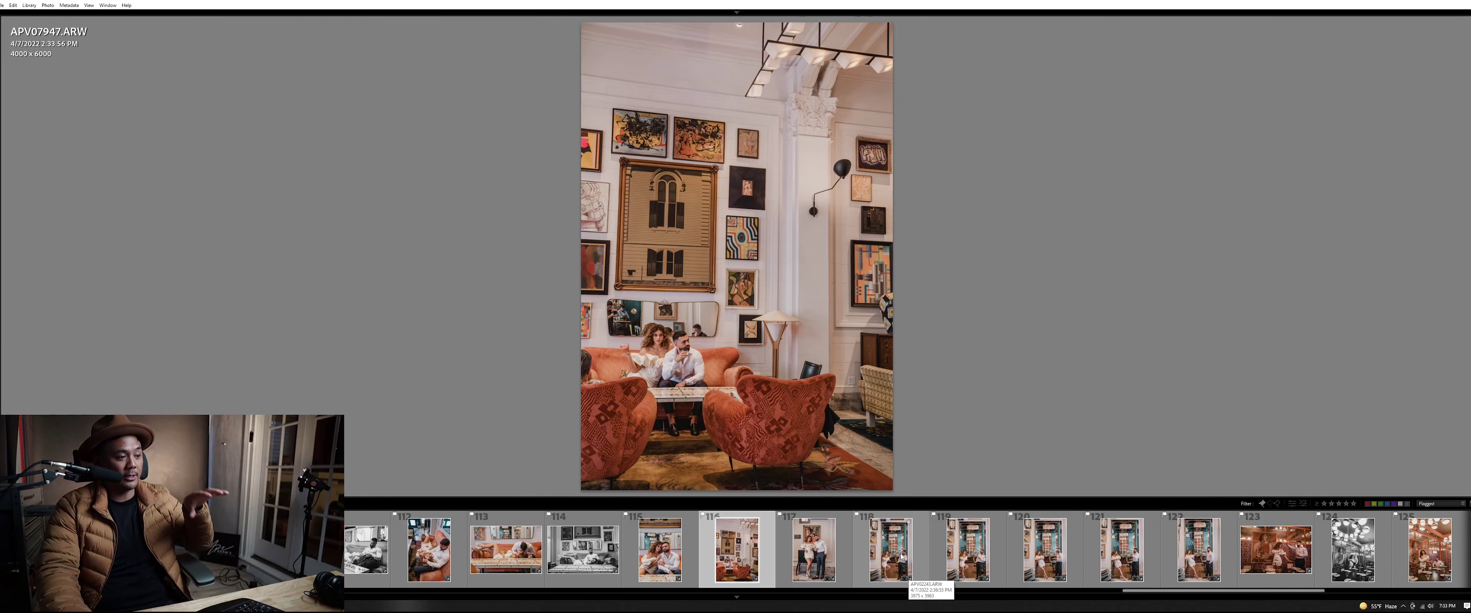
Skip ahead to doorway photo APV02243 and review the doorway series through APV02247, APV02250, APV02252 and APV02257
{"action": "left_click", "coordinate": [902, 557]}
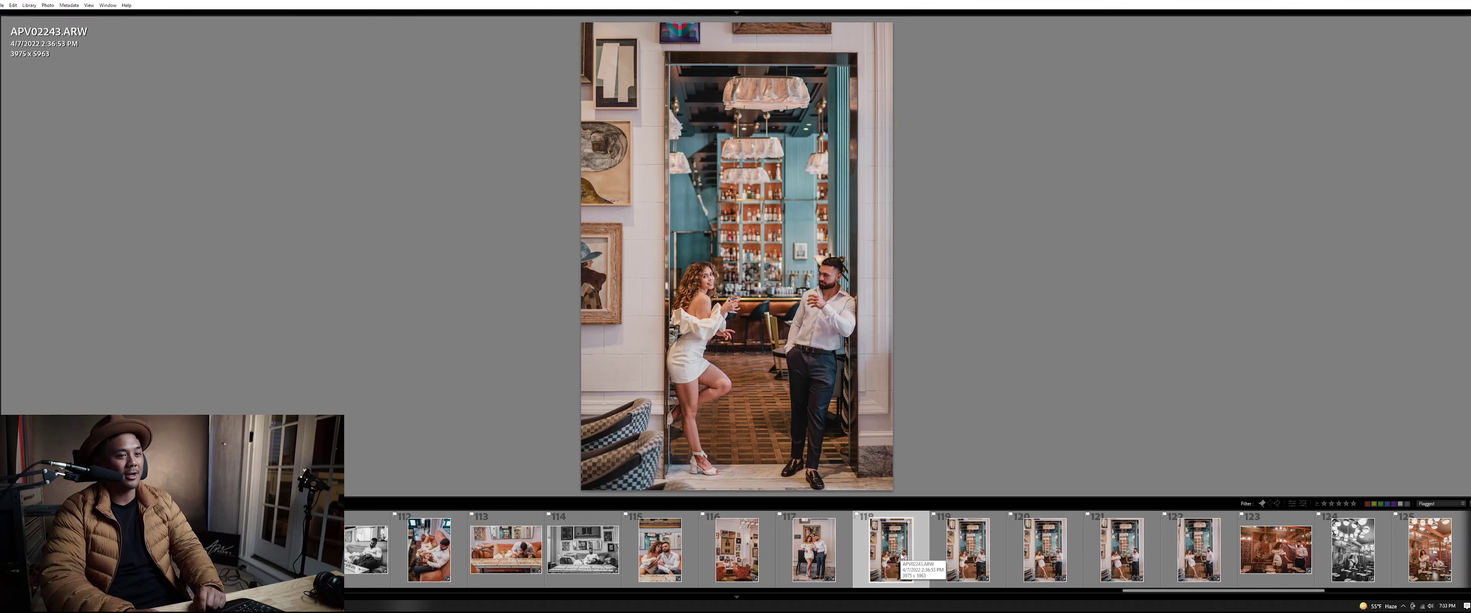
{"action": "key", "text": "Right"}
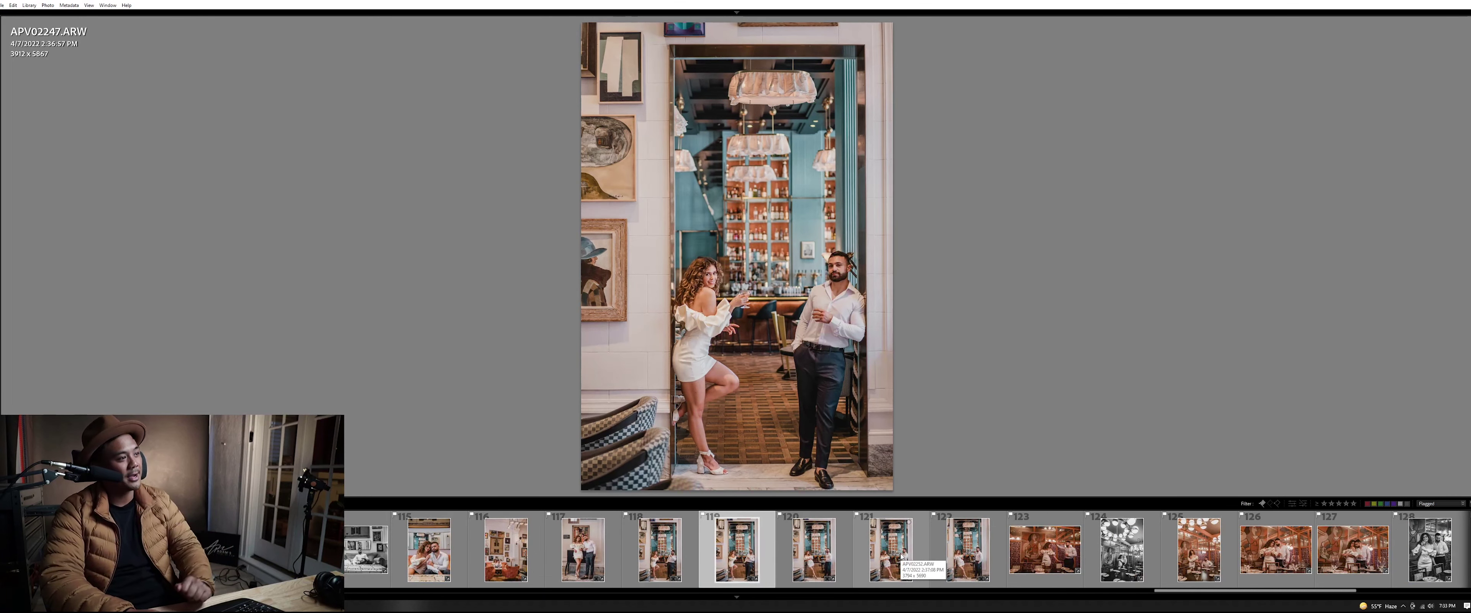
{"action": "key", "text": "Right"}
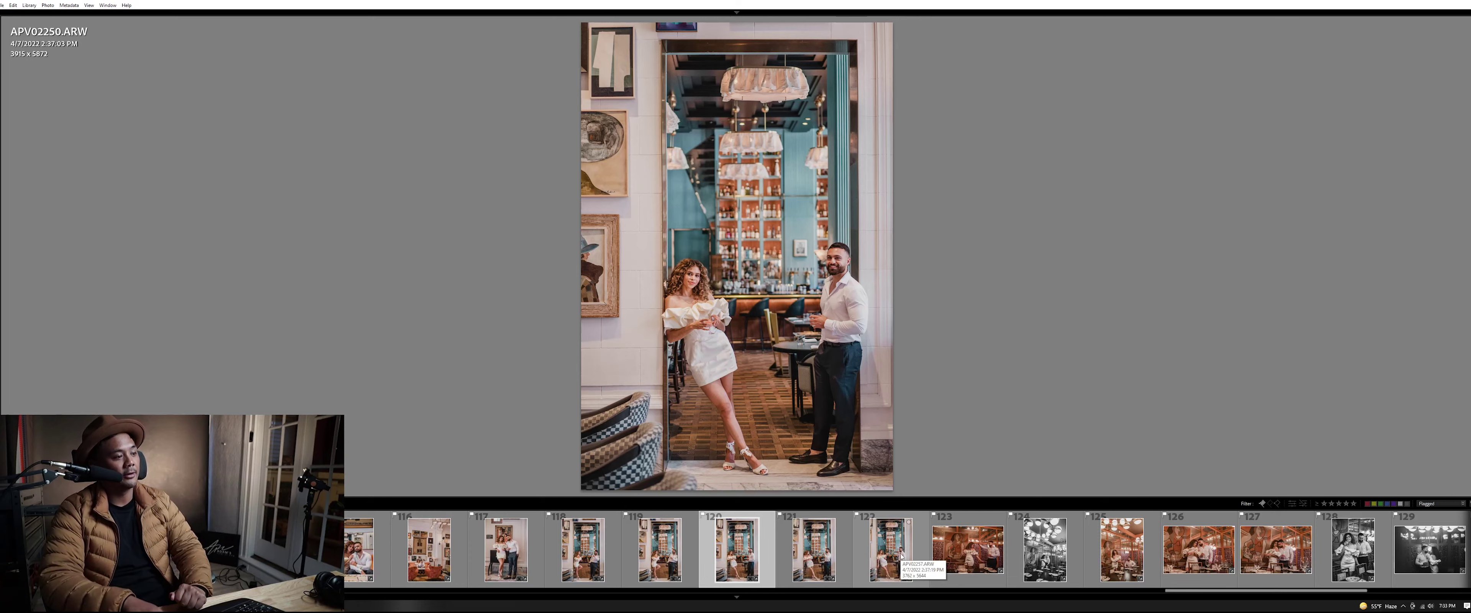
{"action": "key", "text": "Right"}
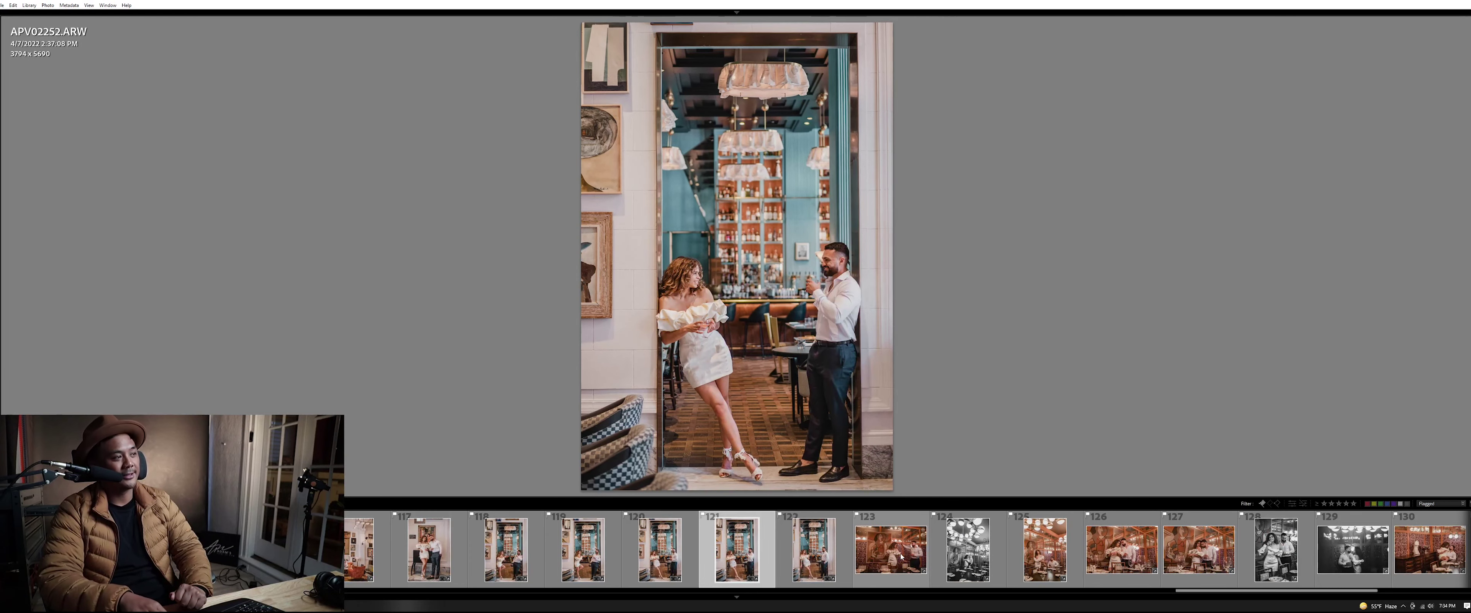
{"action": "key", "text": "Right"}
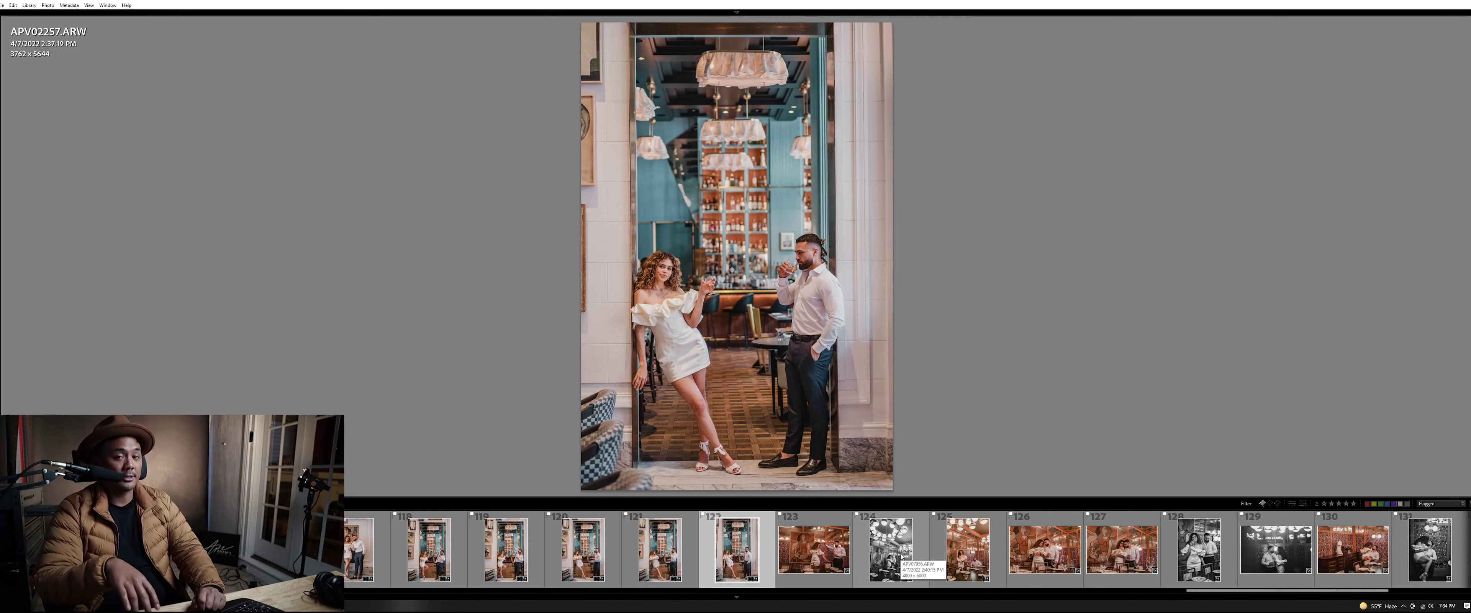
Compare the before and after versions of dining-room photo APV07952 side by side in the Develop module, and return to the single view
{"action": "key", "text": "Right"}
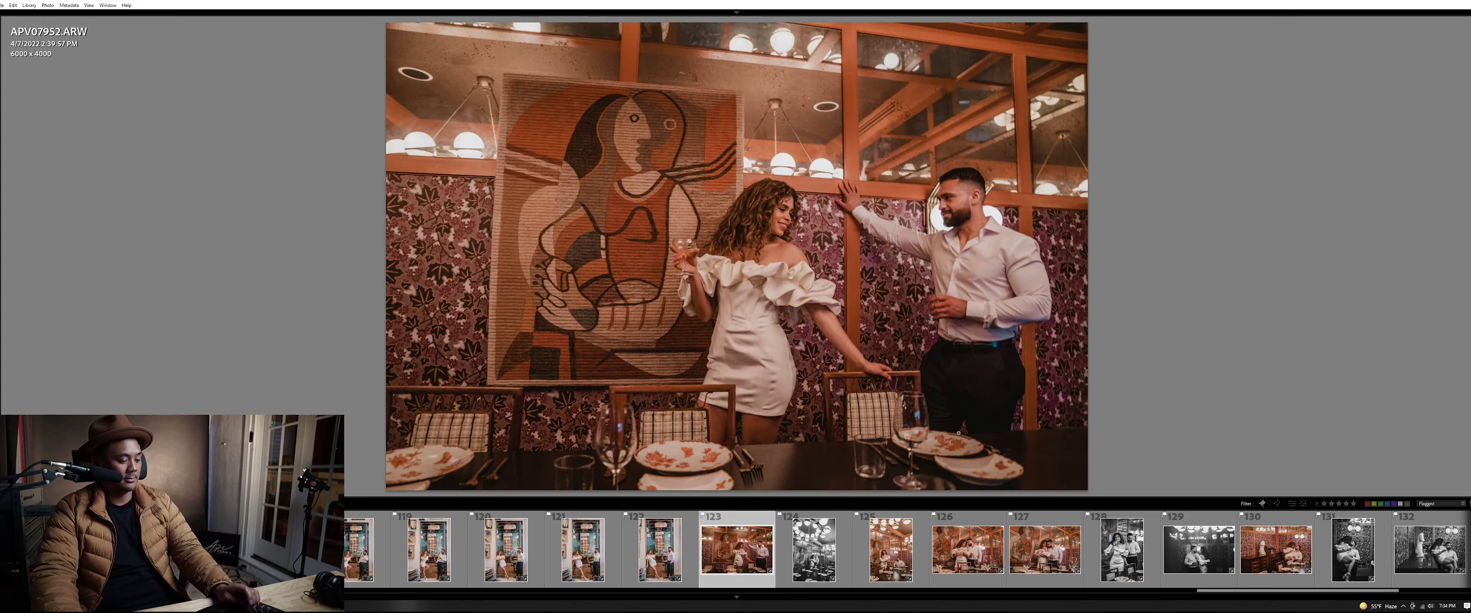
{"action": "key", "text": "d"}
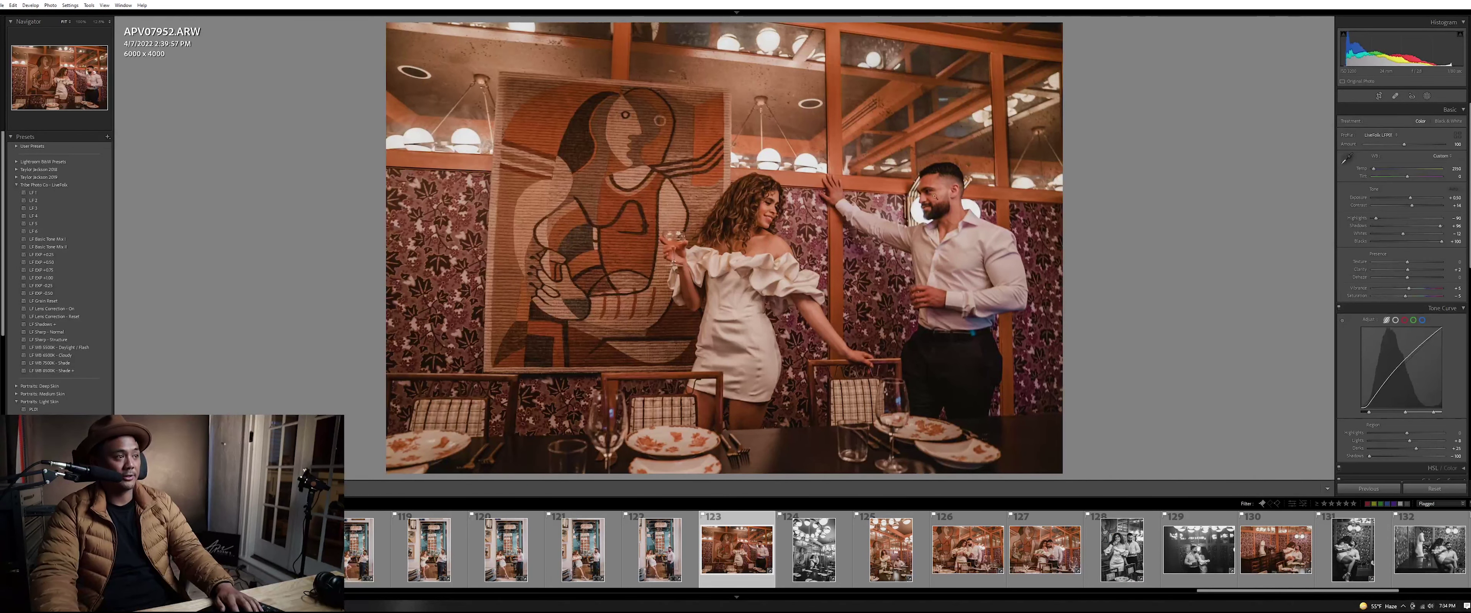
{"action": "key", "text": "y"}
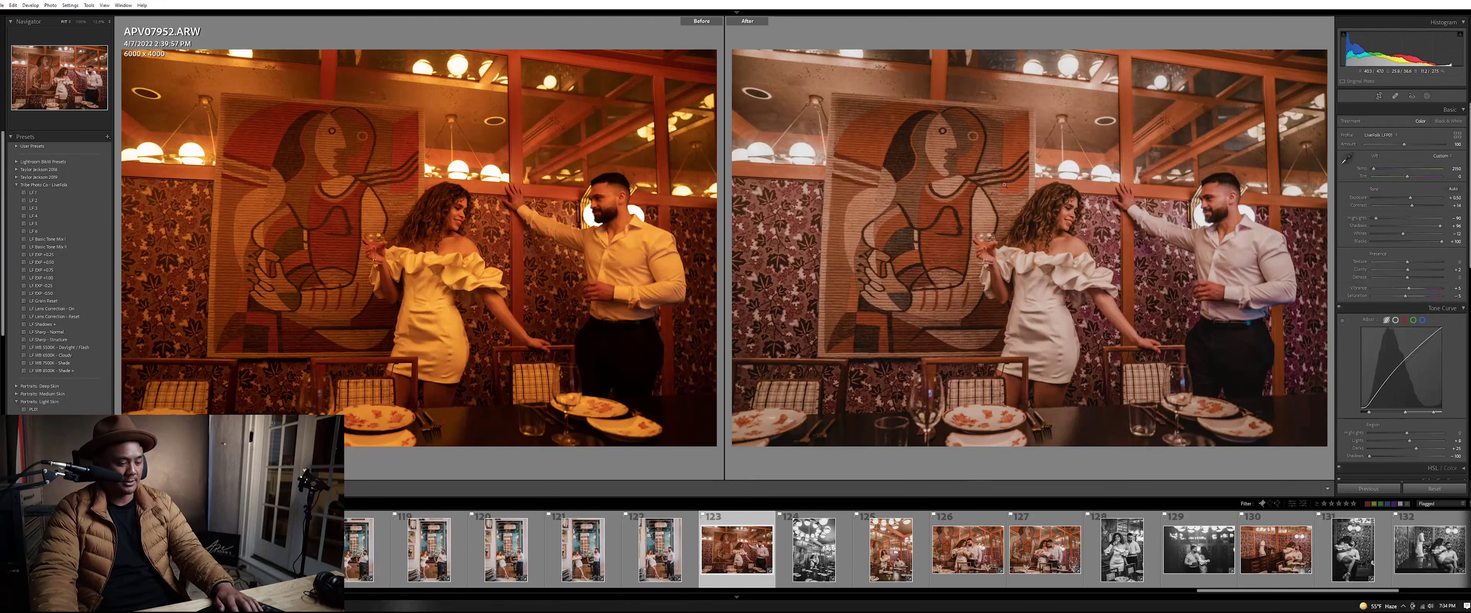
{"action": "key", "text": "y"}
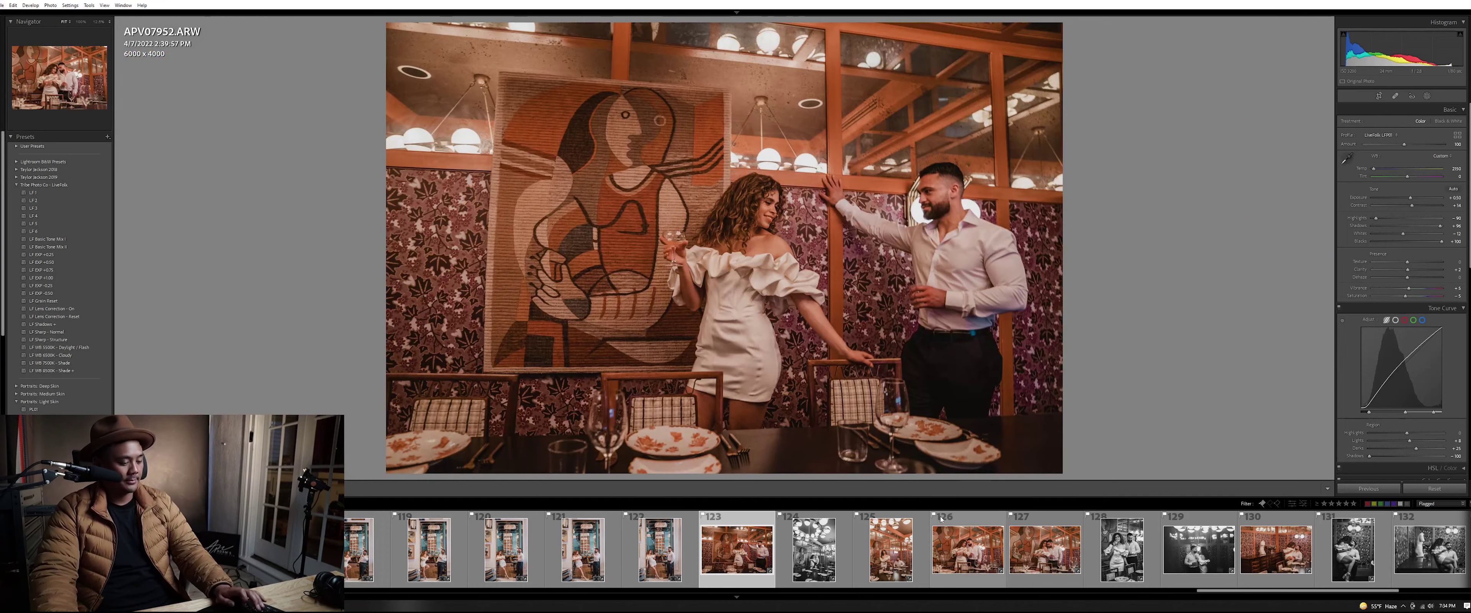
Return to the photo grid, open the black-and-white dining-room photo APV07956, and review the following shots through APV07969
{"action": "key", "text": "g"}
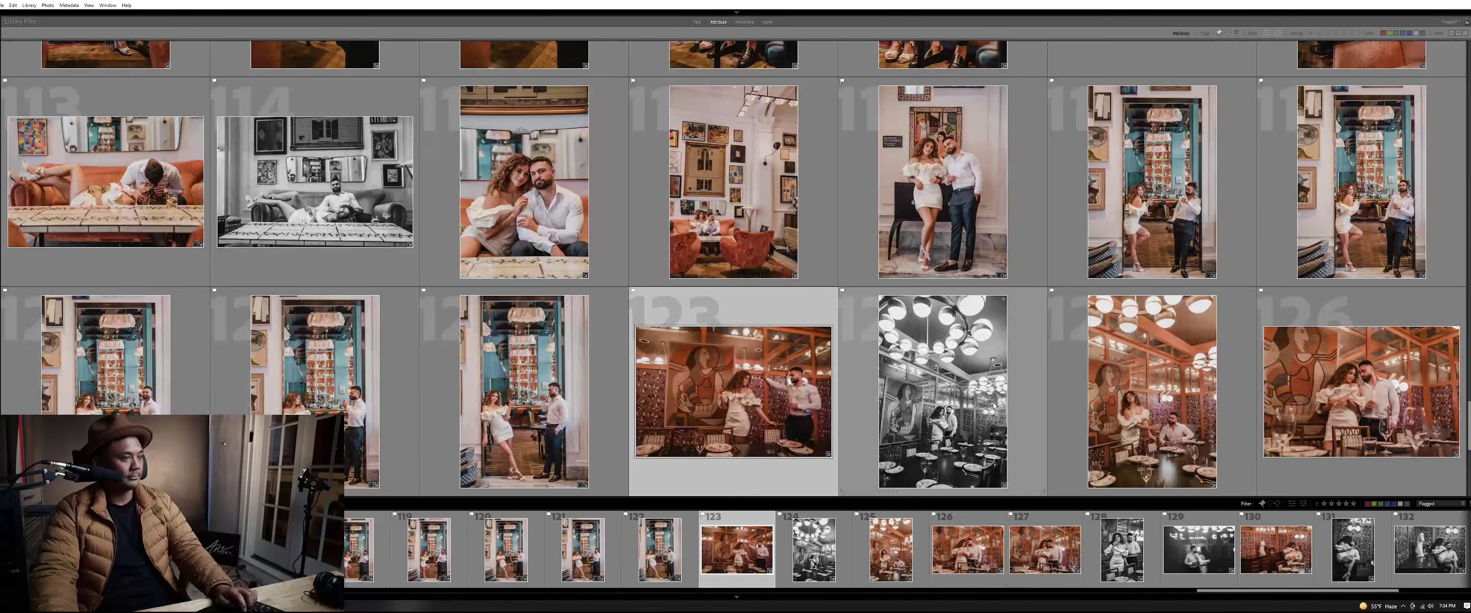
{"action": "scroll", "coordinate": [948, 320], "scroll_direction": "down", "scroll_amount": 2}
{"action": "left_click", "coordinate": [951, 307]}
{"action": "double_click", "coordinate": [950, 306]}
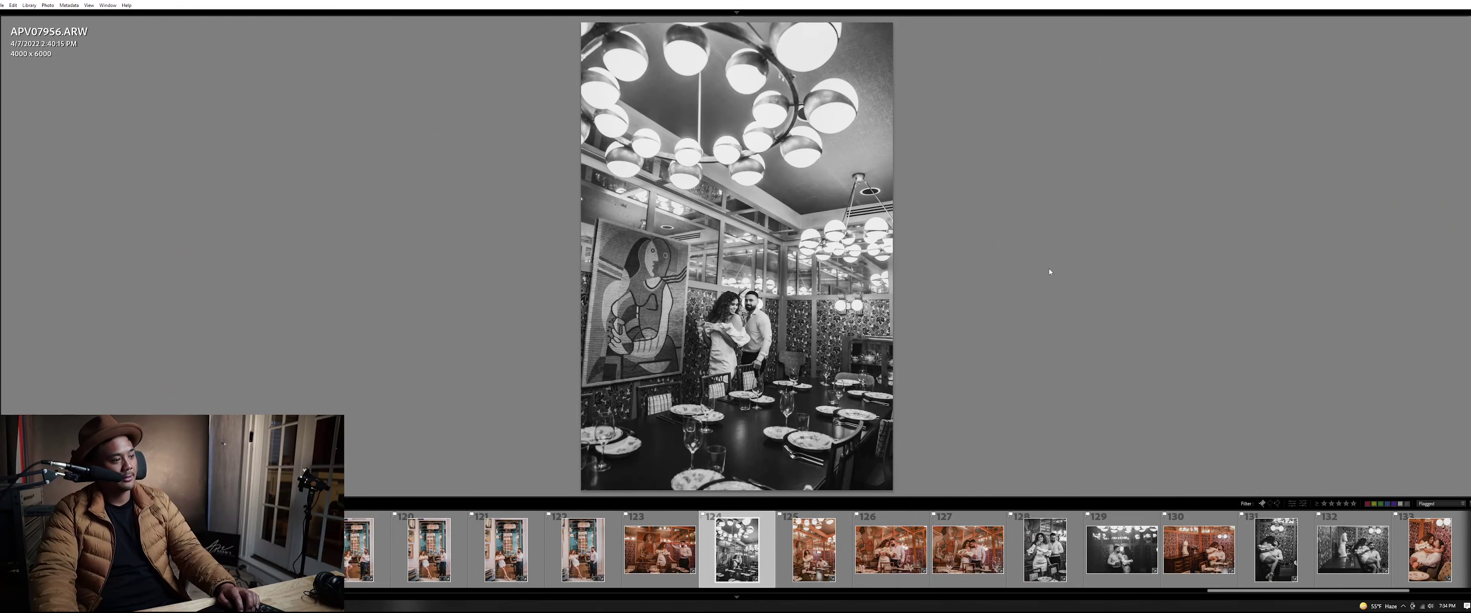
{"action": "key", "text": "Right"}
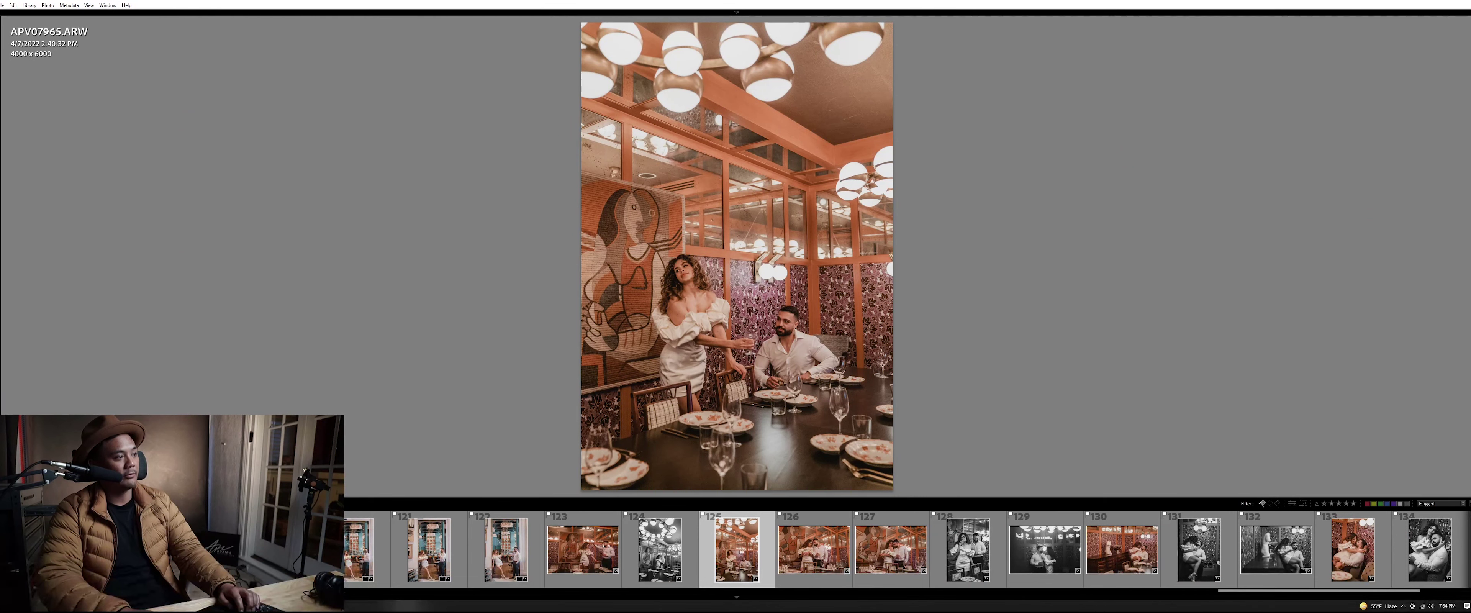
{"action": "key", "text": "Right"}
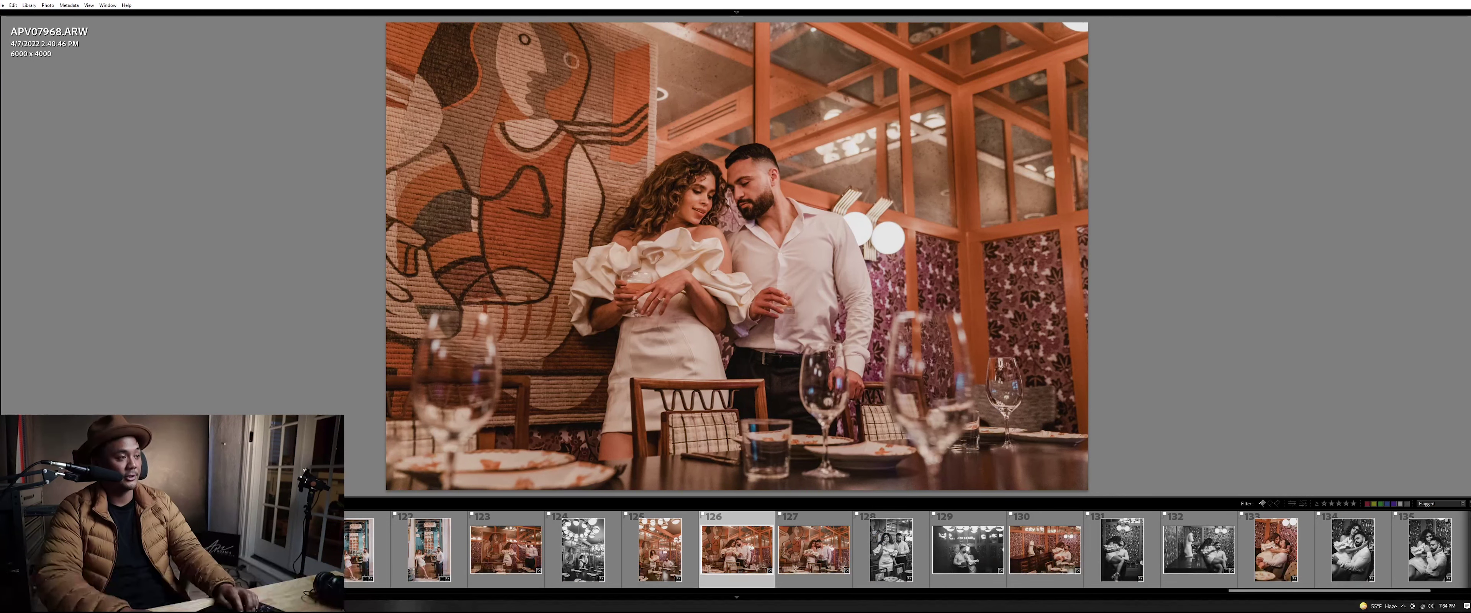
{"action": "key", "text": "Right"}
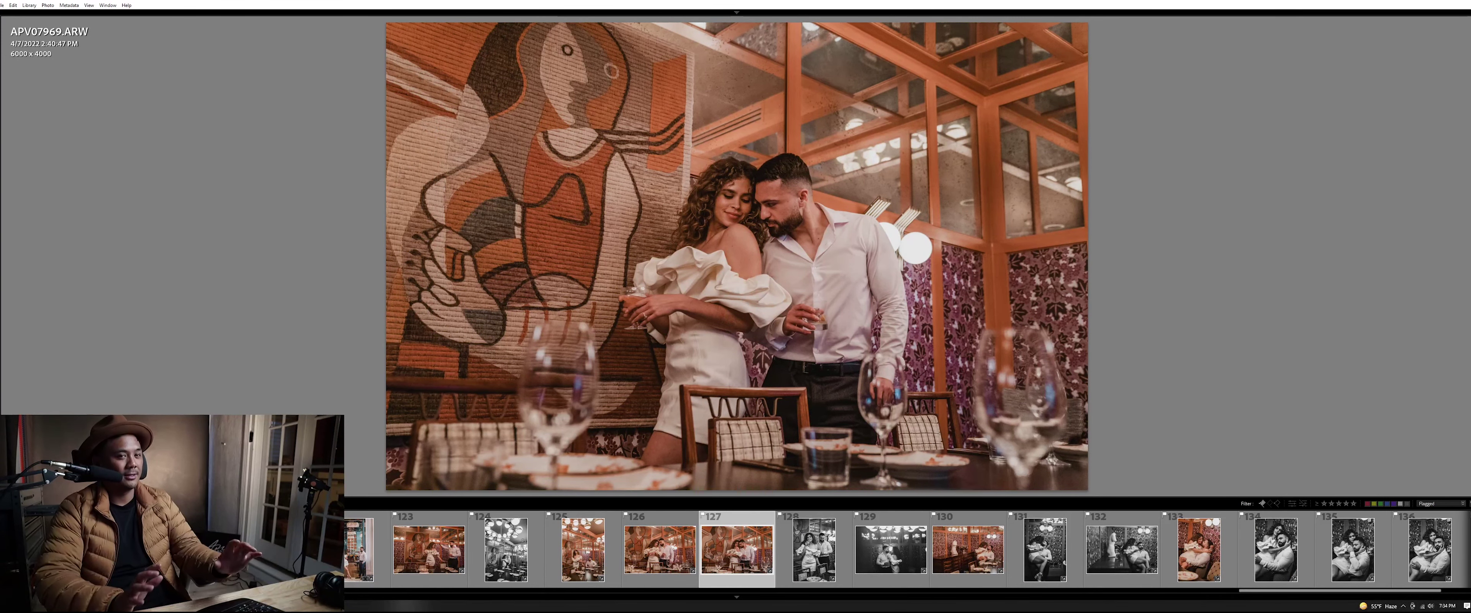
Review dining-room photos APV02264, APV02266 and APV02275, zooming in on the statue in APV02275 and back out to the full view
{"action": "key", "text": "Right"}
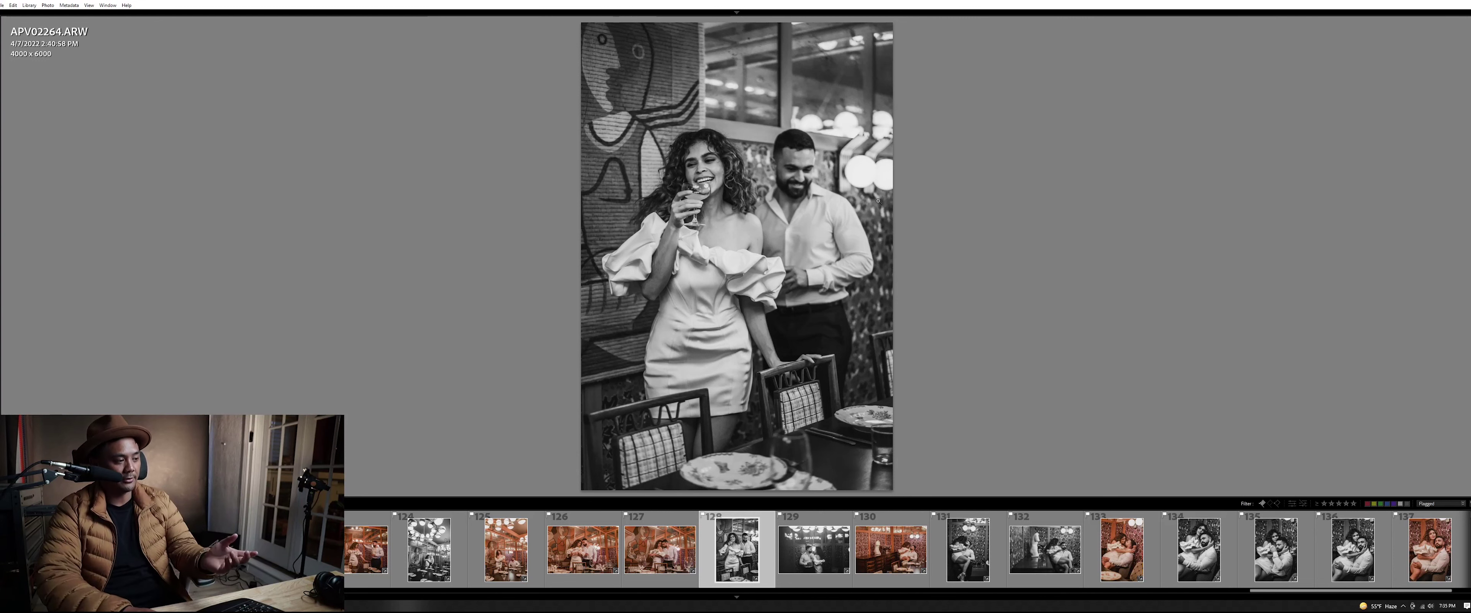
{"action": "key", "text": "Right"}
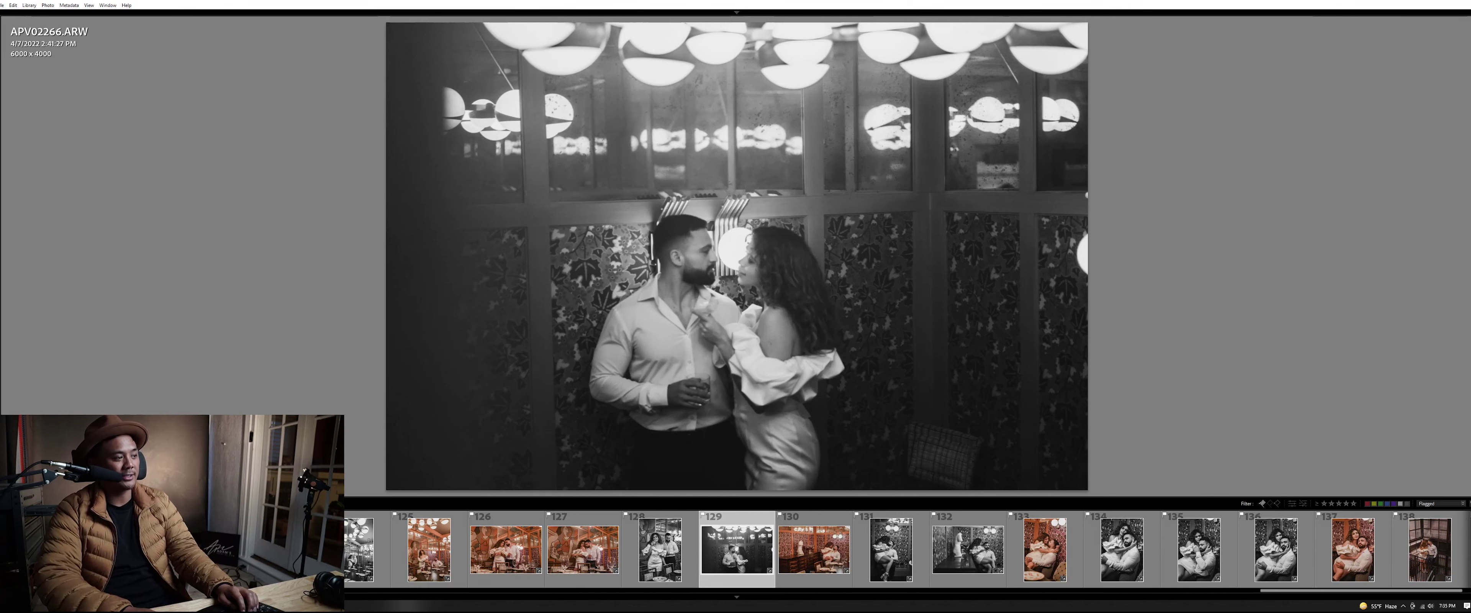
{"action": "key", "text": "Right"}
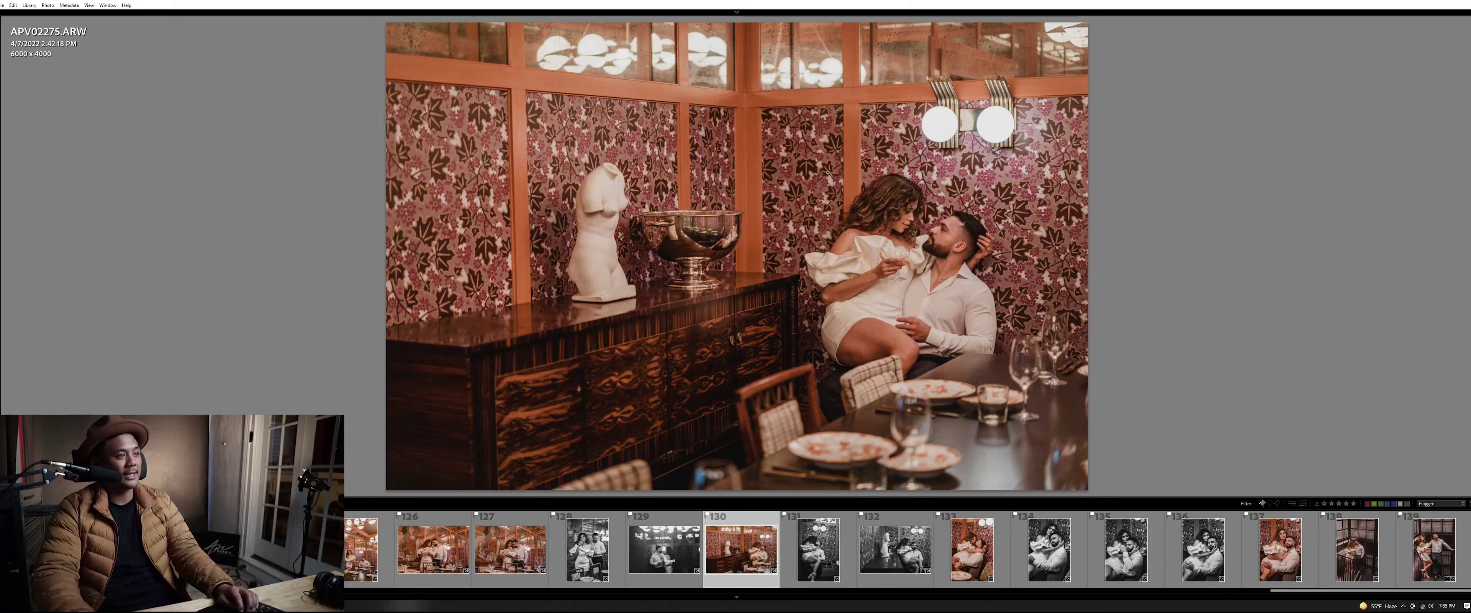
{"action": "left_click", "coordinate": [612, 212]}
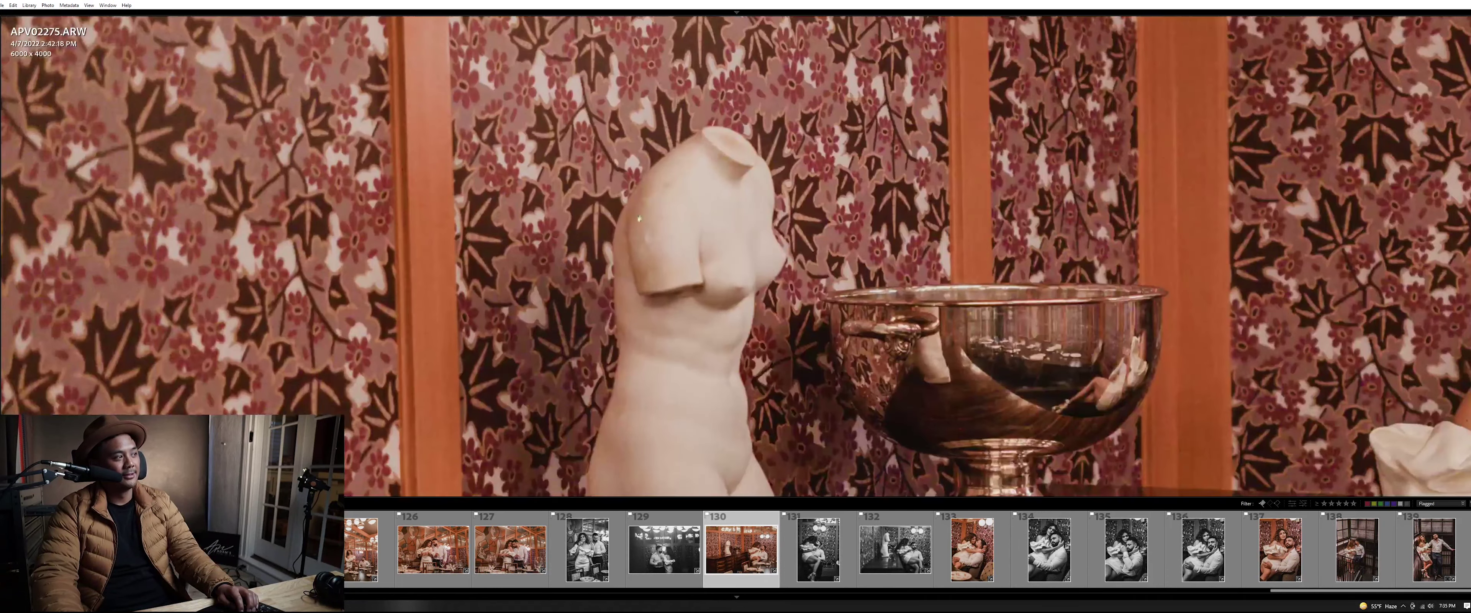
{"action": "left_click", "coordinate": [659, 135]}
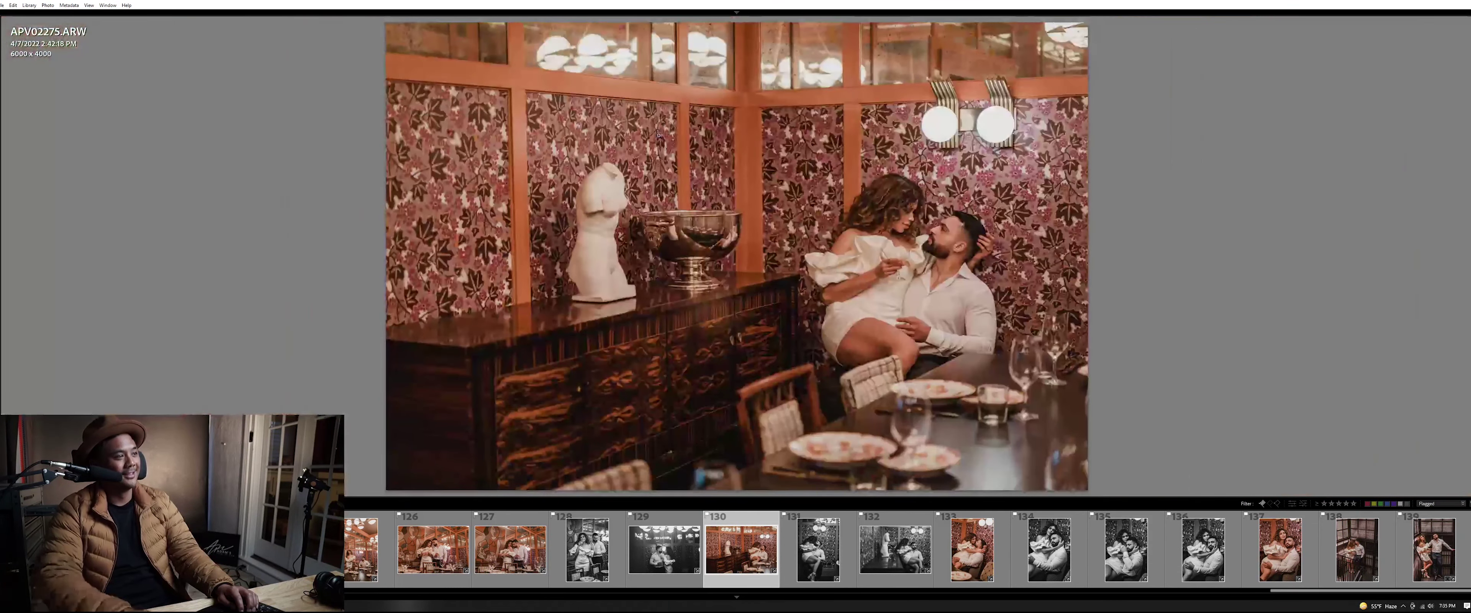
Review the seated dining-room photos APV02276, APV02280, APV02285 and APV02288 one after another
{"action": "key", "text": "Right"}
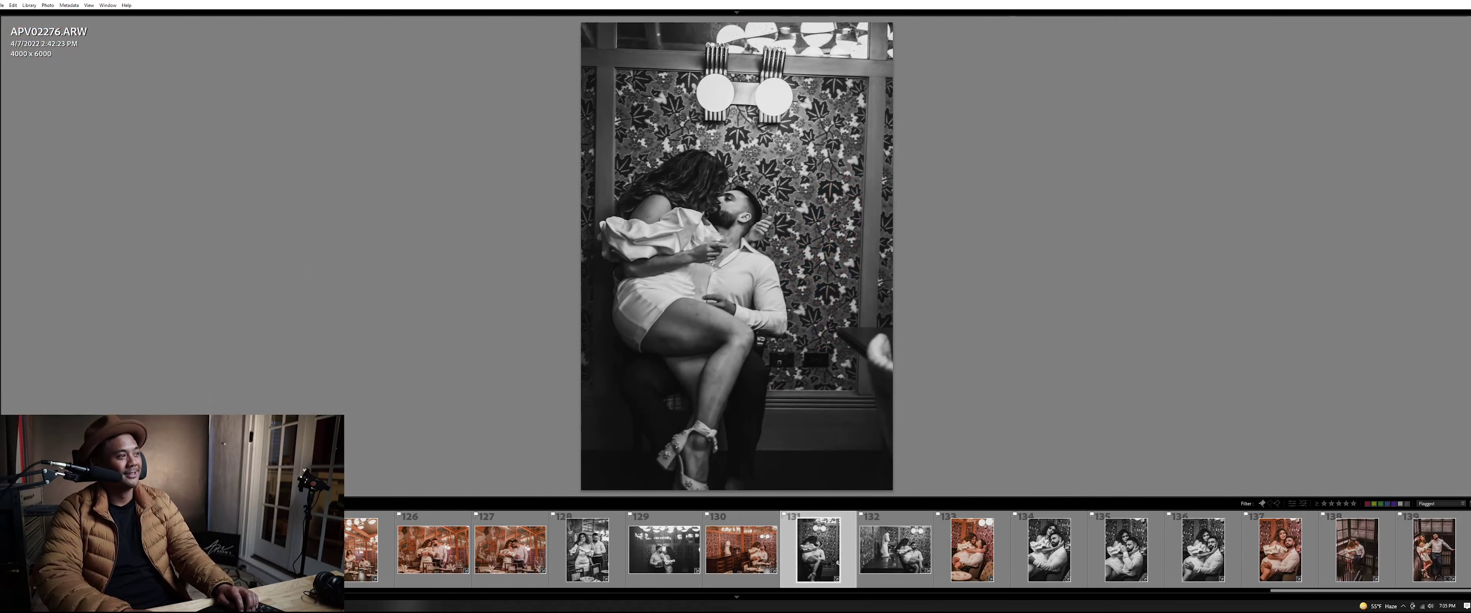
{"action": "key", "text": "Right"}
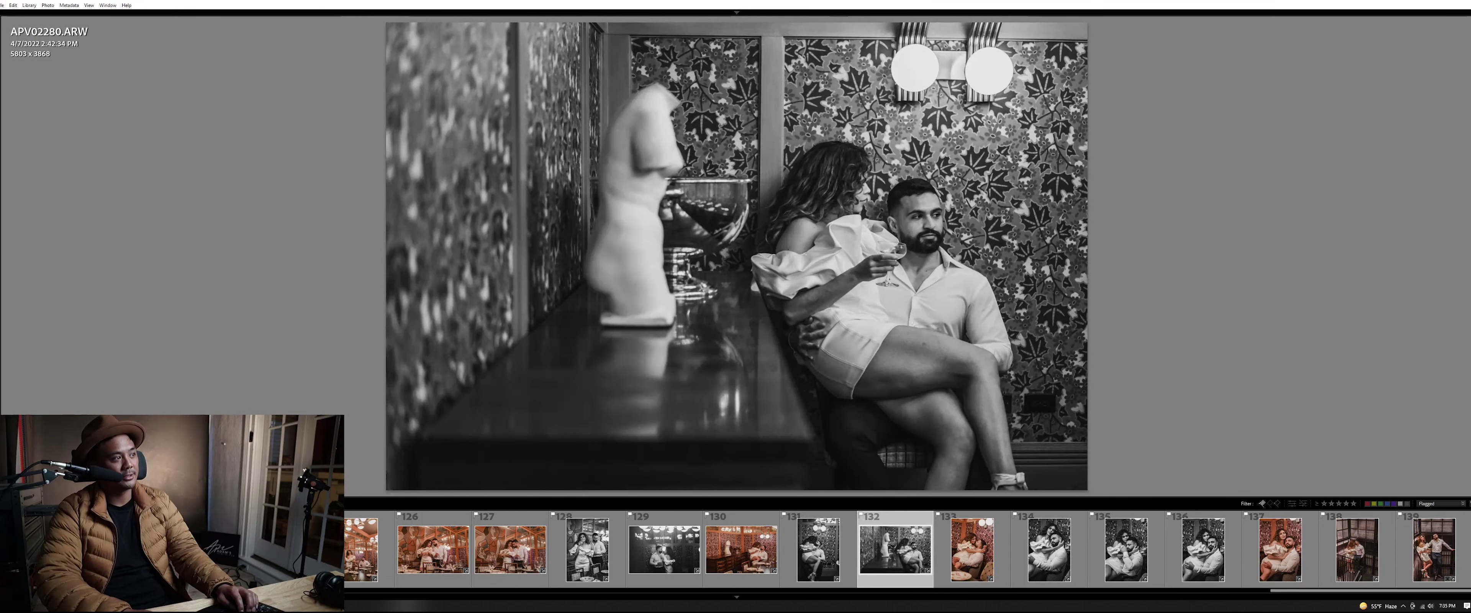
{"action": "key", "text": "Right"}
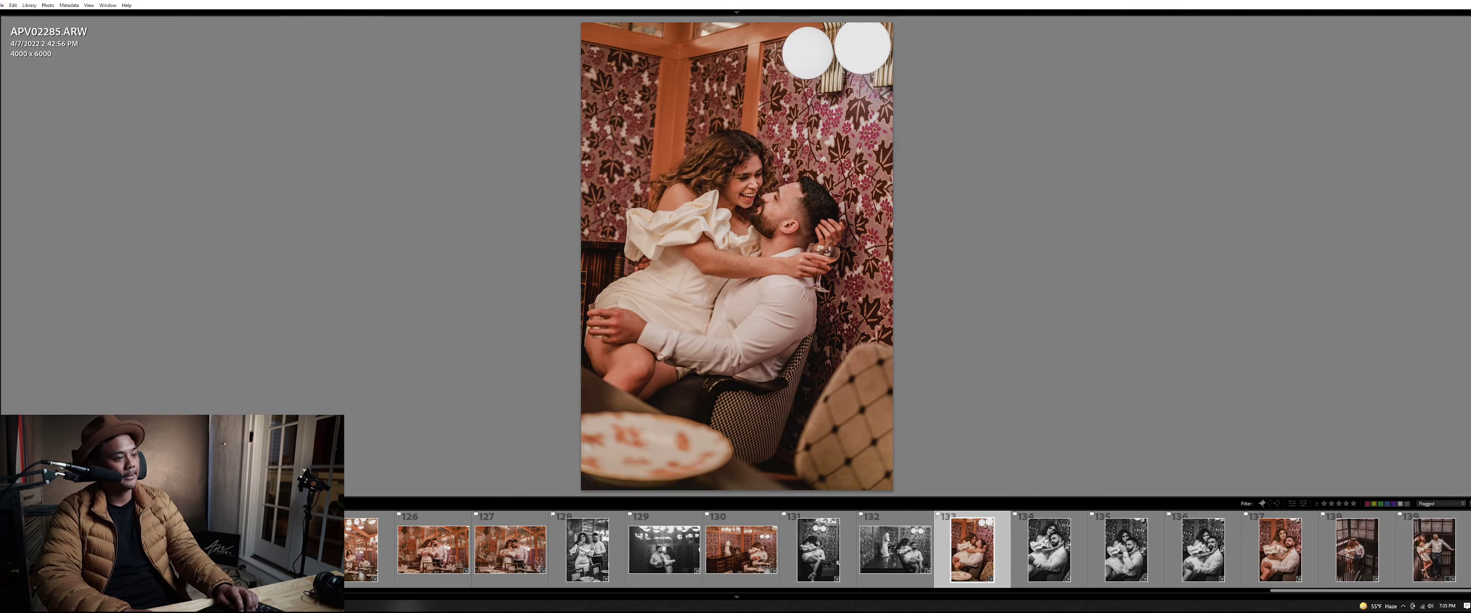
{"action": "key", "text": "Right"}
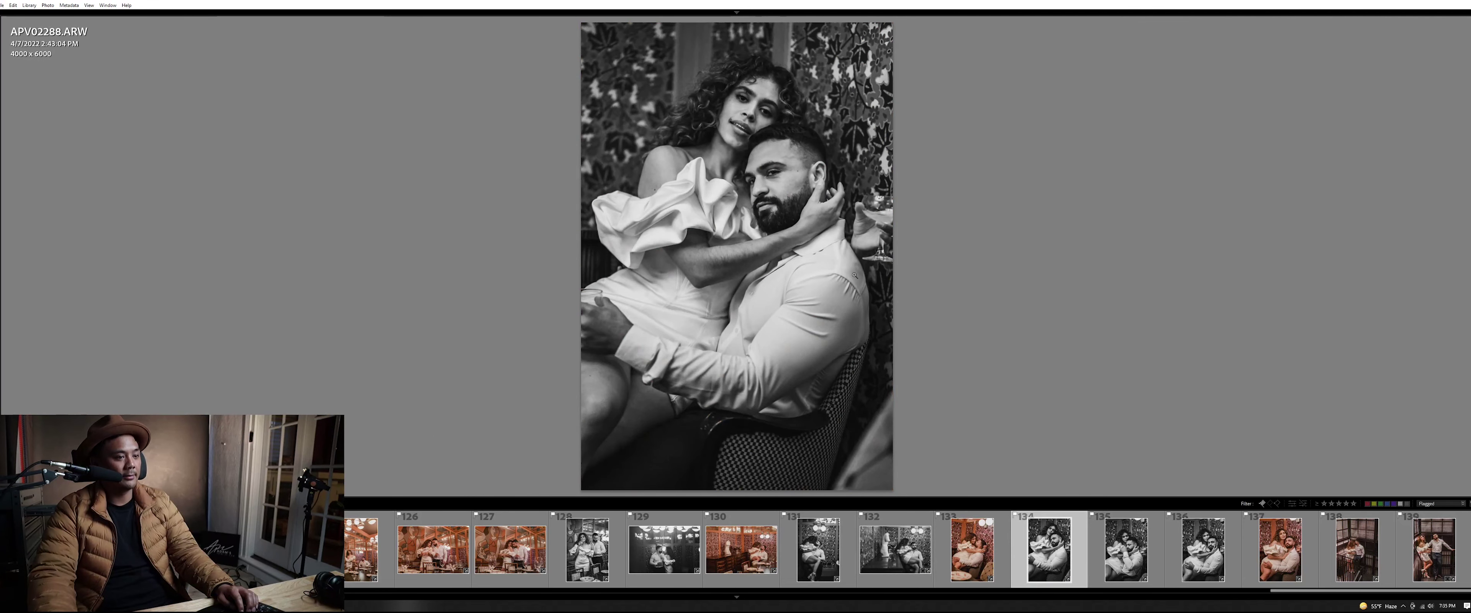
Review the seated portrait APV02294 and the metal staircase photos APV02301 and APV02307, and return to the photo grid
{"action": "left_click", "coordinate": [1228, 553]}
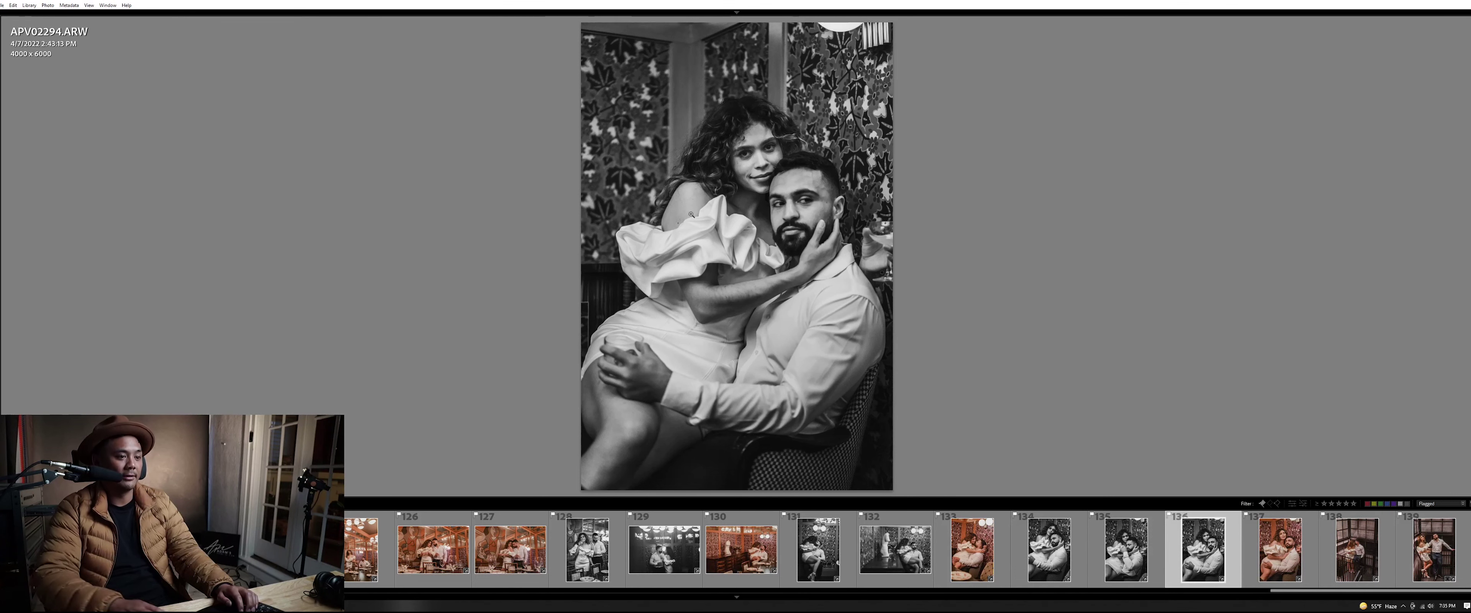
{"action": "left_click", "coordinate": [1355, 575]}
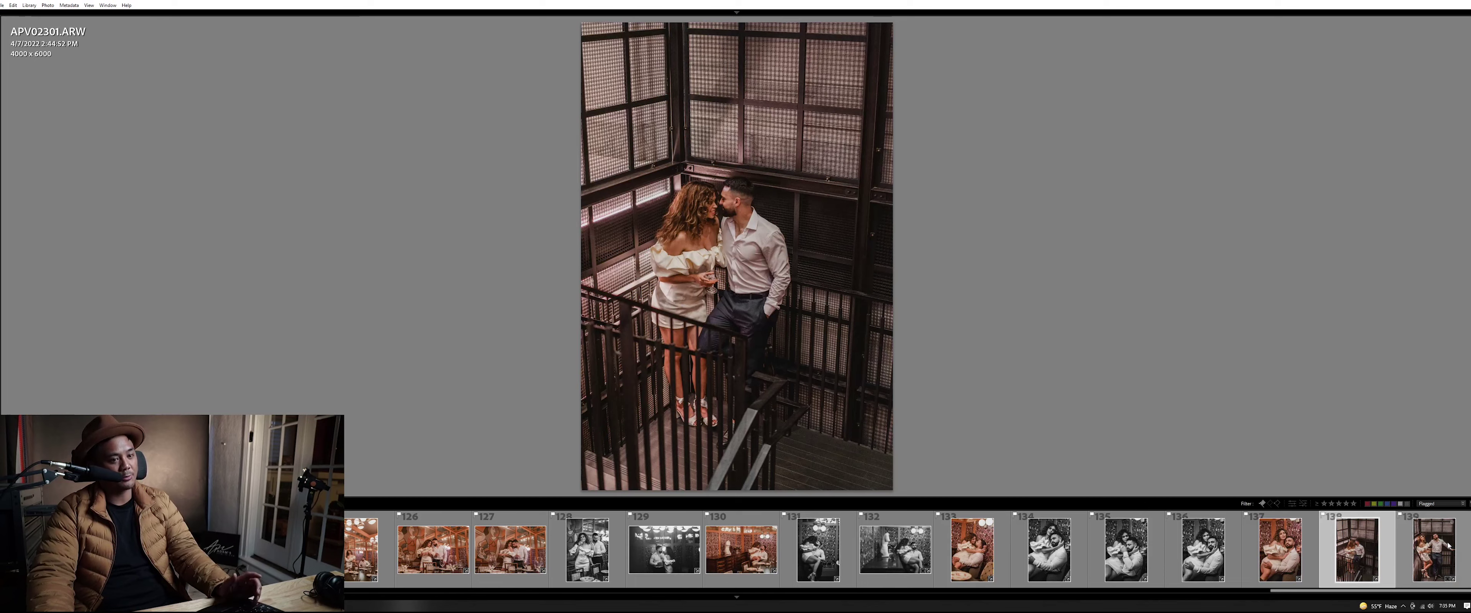
{"action": "left_click", "coordinate": [1434, 549]}
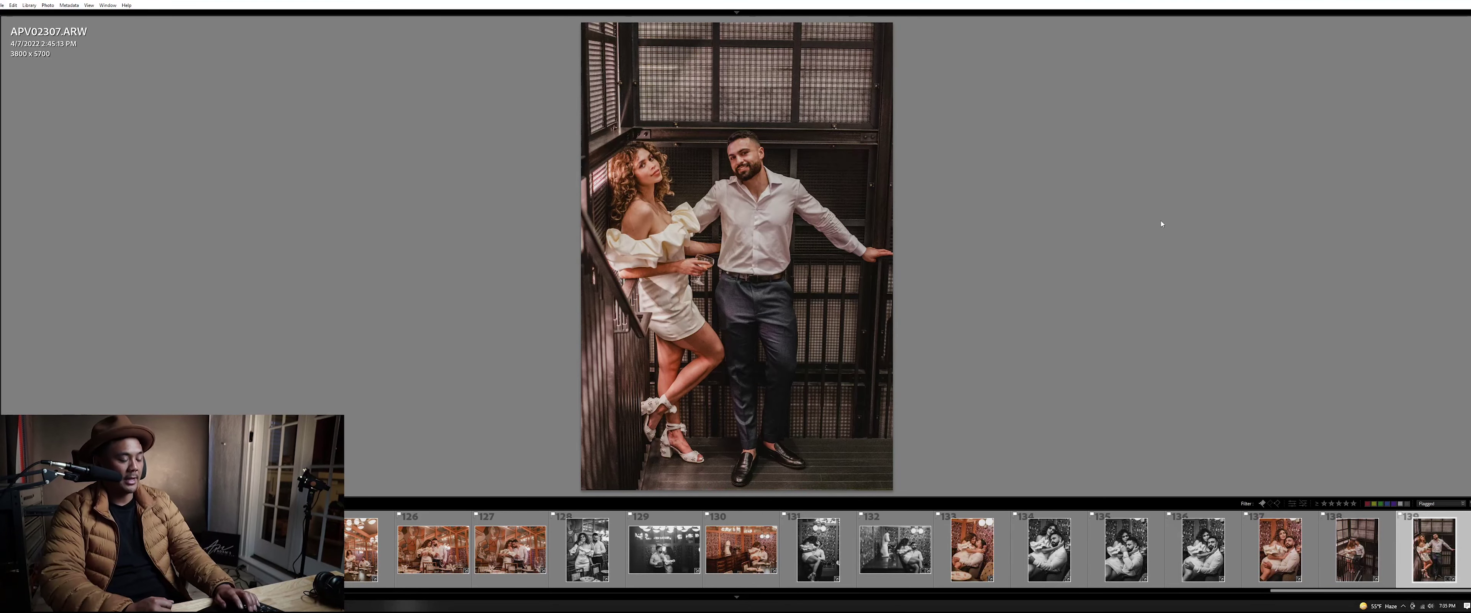
{"action": "key", "text": "g"}
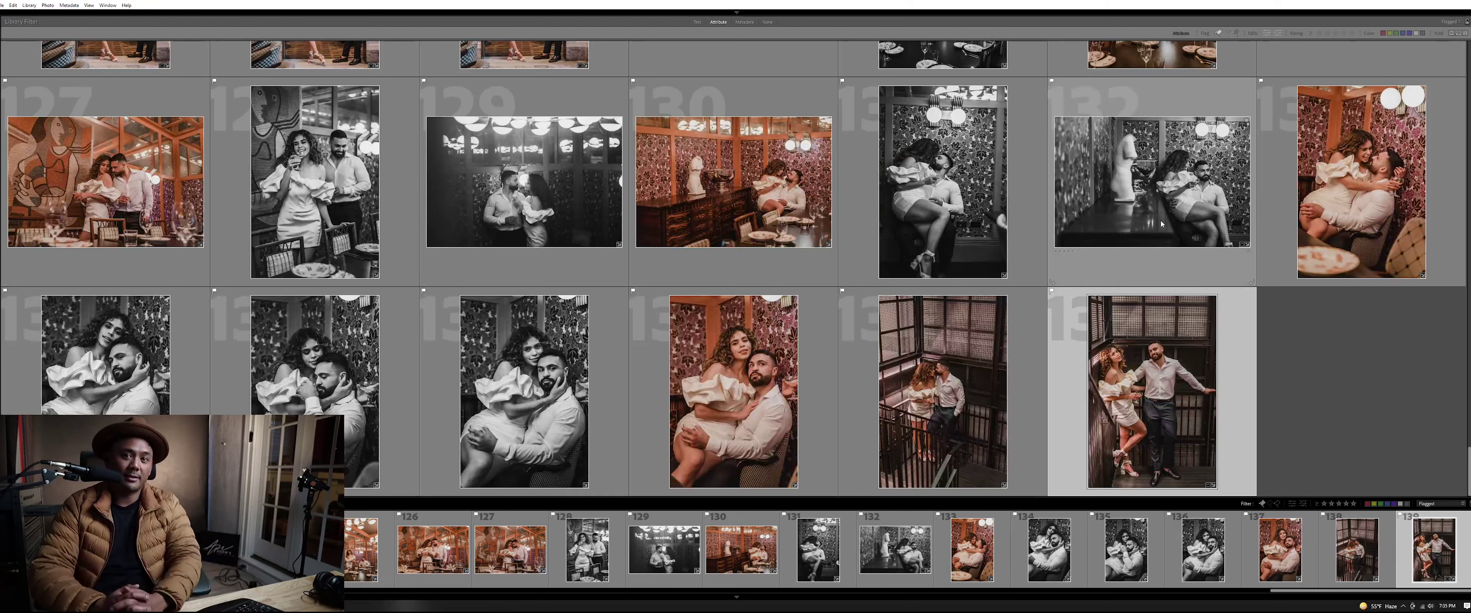